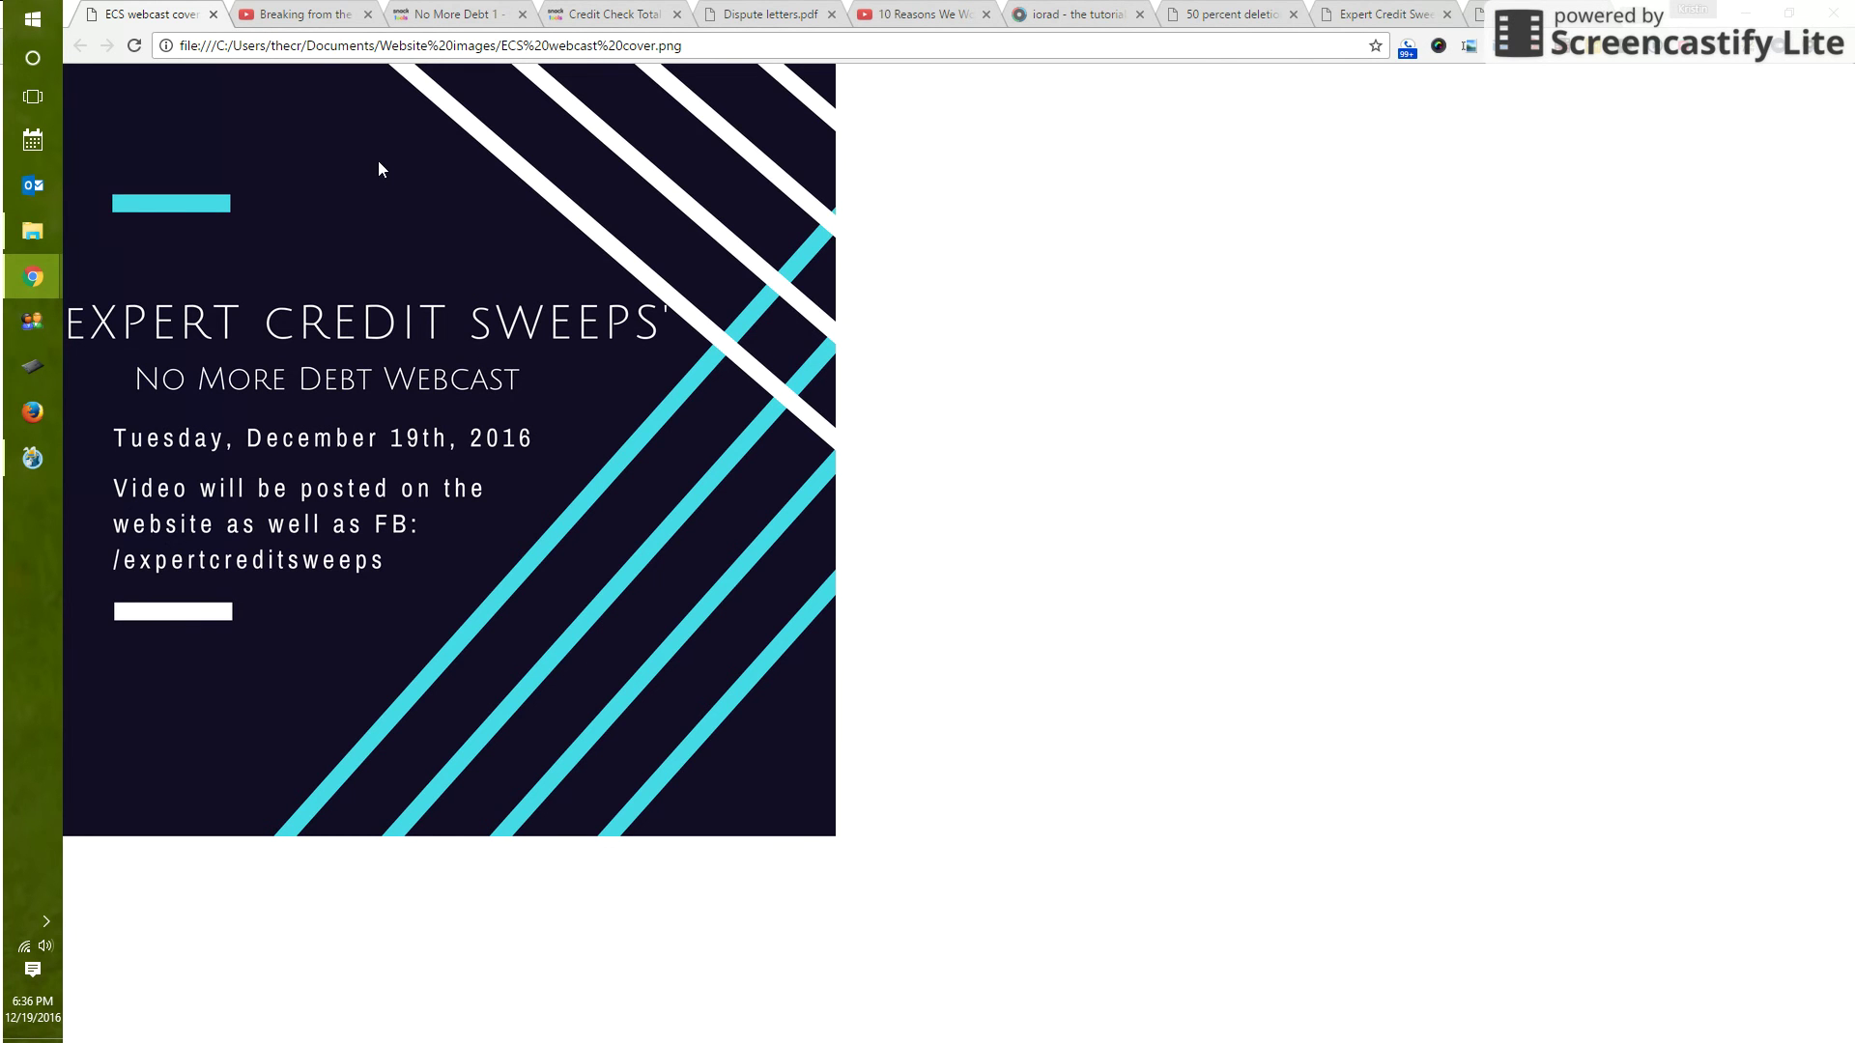
Play the 'Breaking from the credit mold' YouTube video full screen until it ends.
left_click(321, 21)
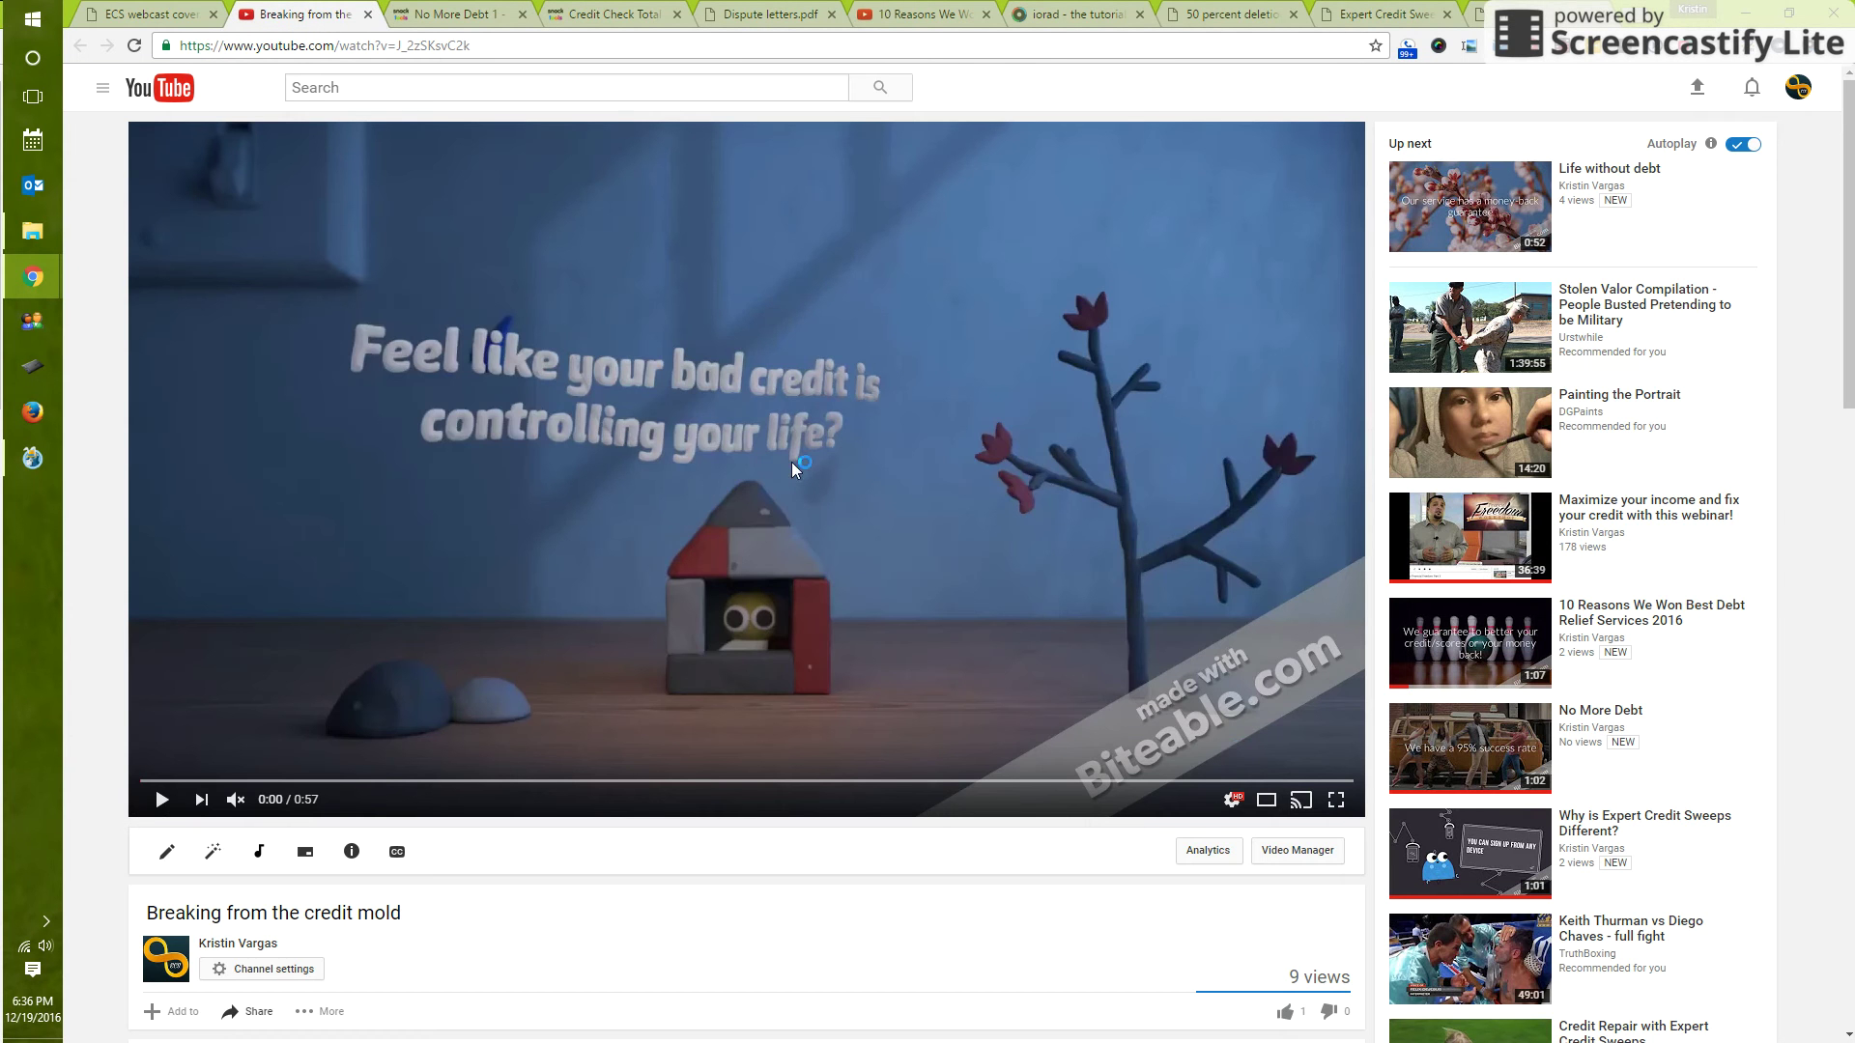
left_click(1336, 799)
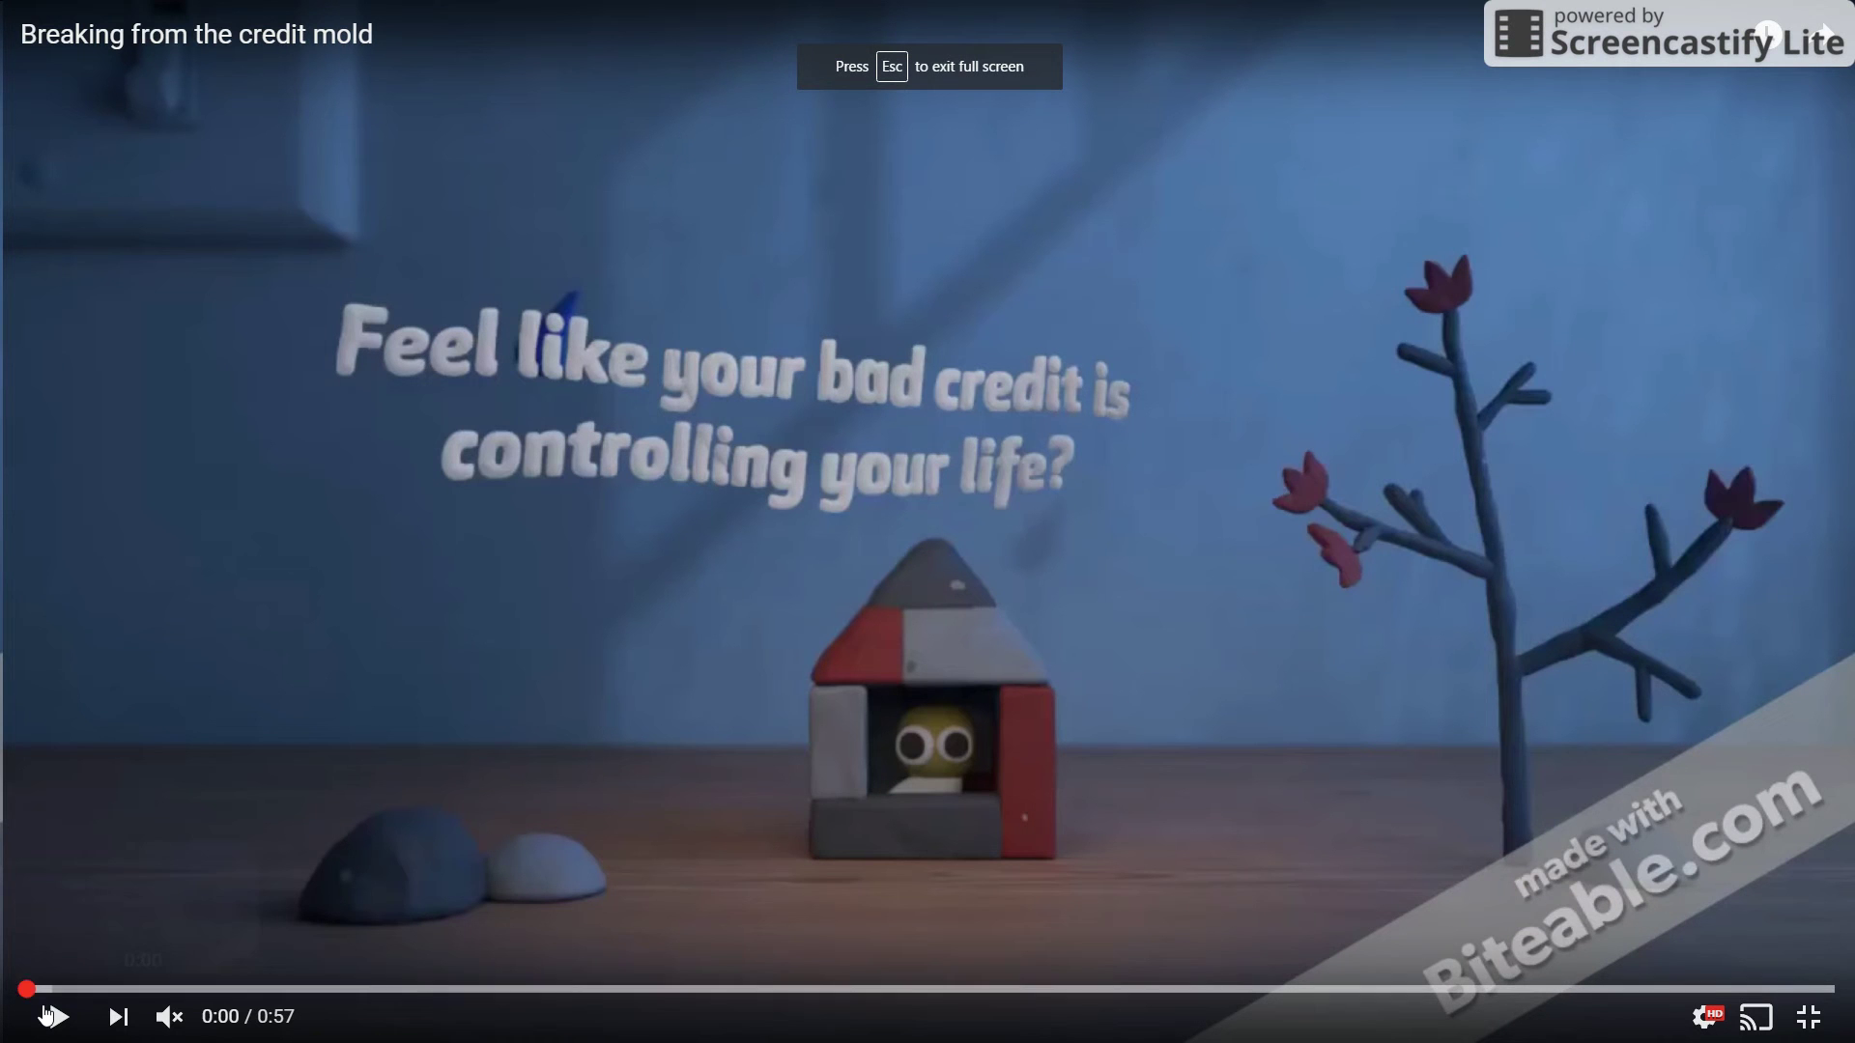
left_click(52, 1017)
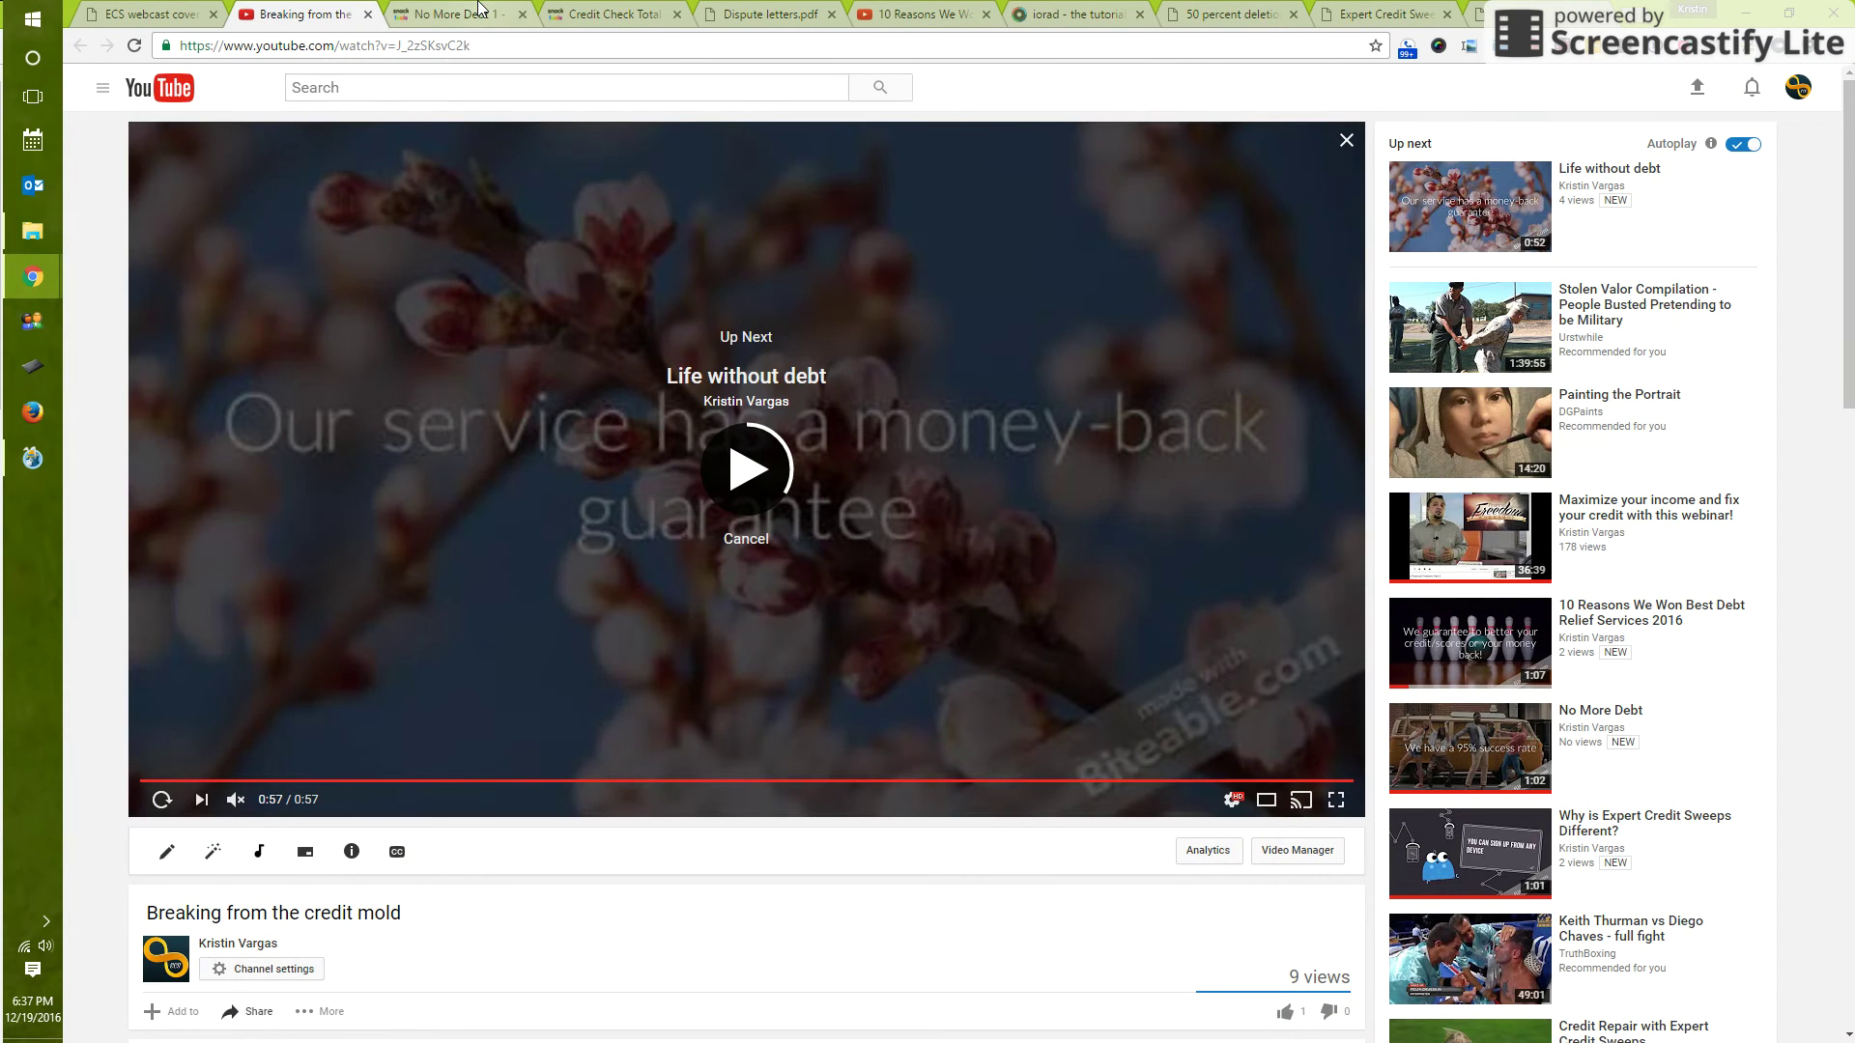
Show the No More Debt 1 deck full screen and go back to its 'Before & After Reports' title slide.
left_click(479, 8)
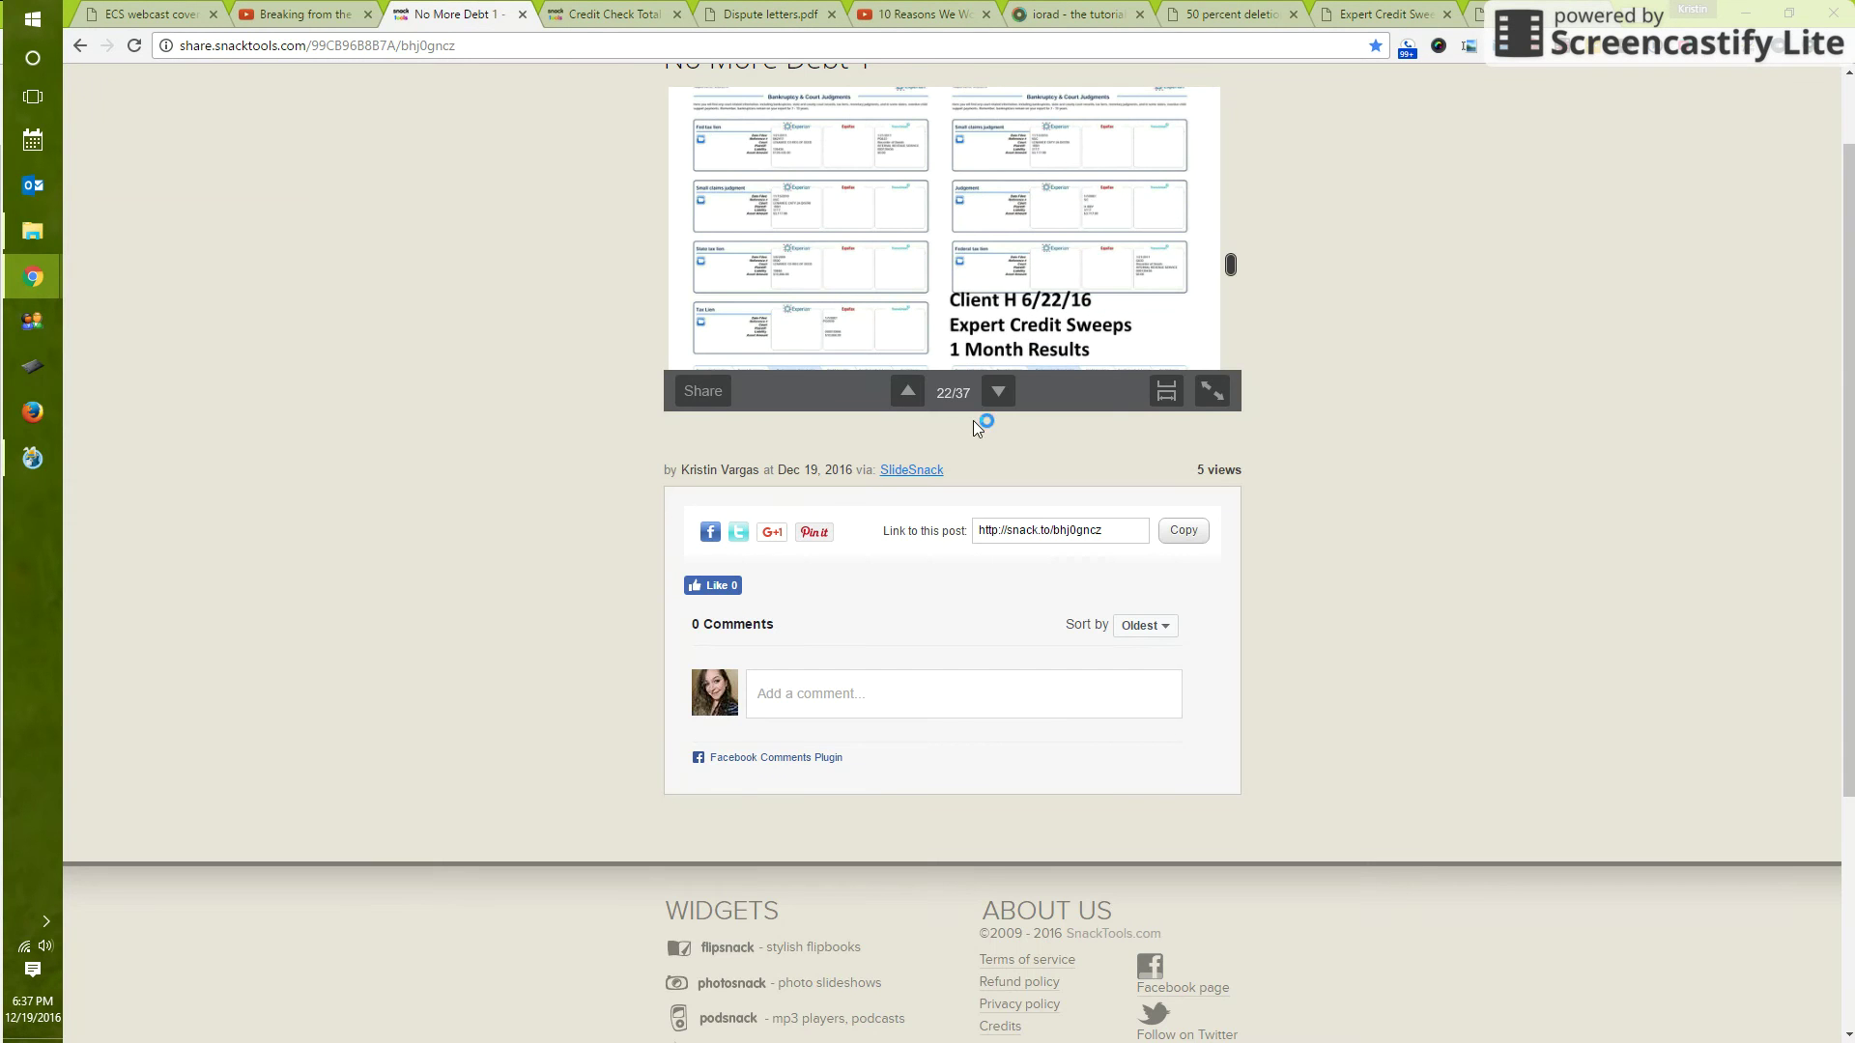
left_click(1211, 391)
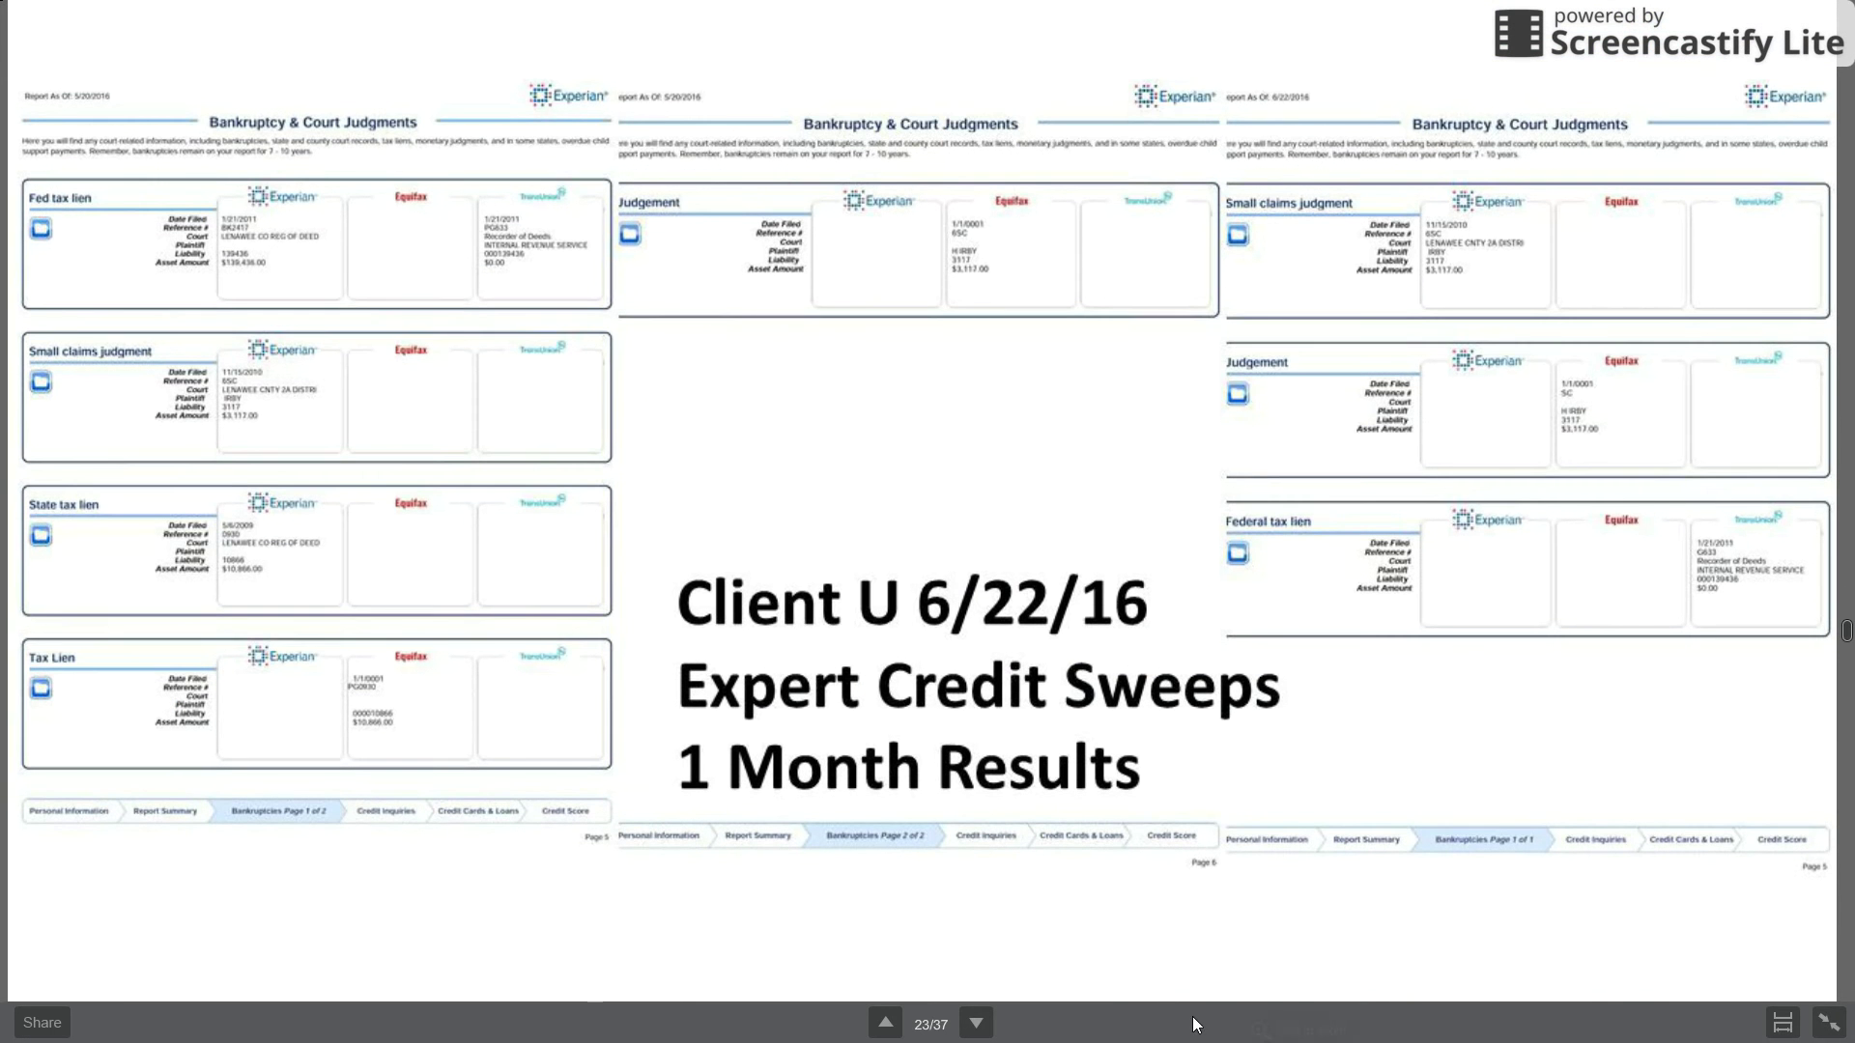
left_click(877, 1036)
left_click(880, 1037)
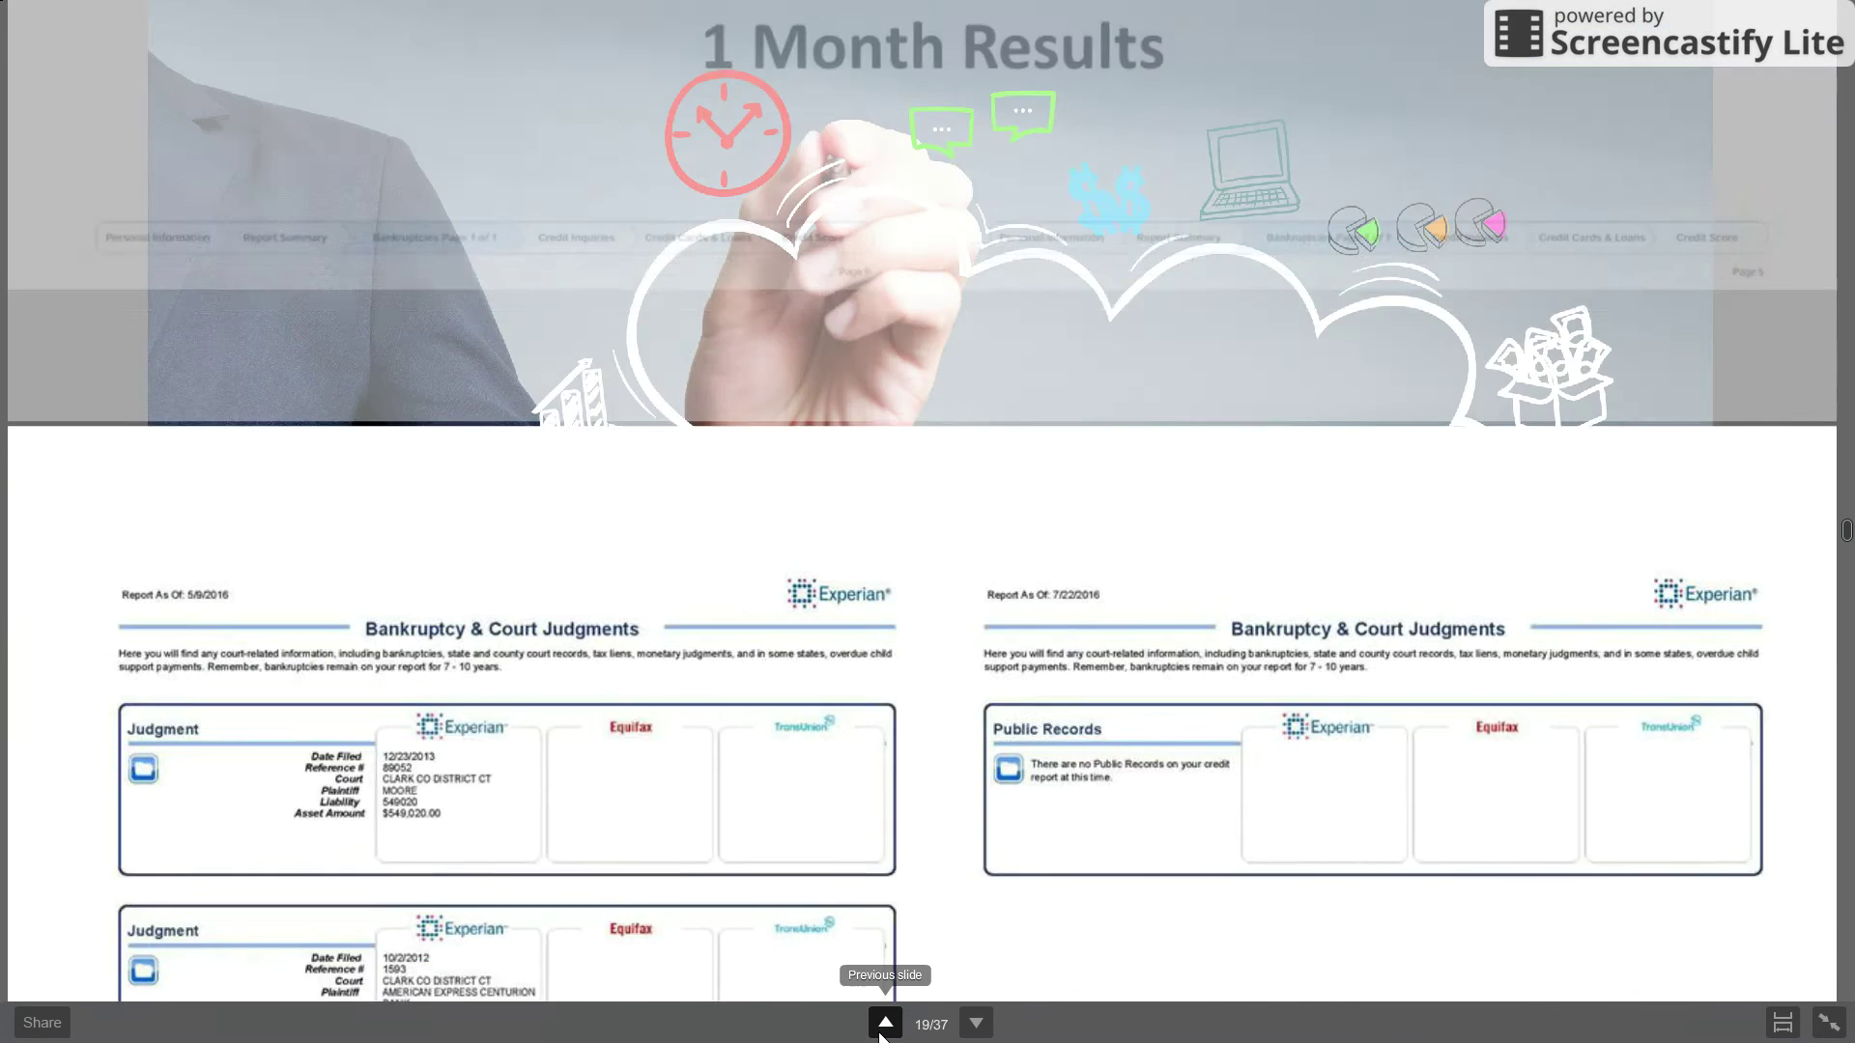
left_click(880, 1035)
left_click(881, 1036)
left_click(880, 1035)
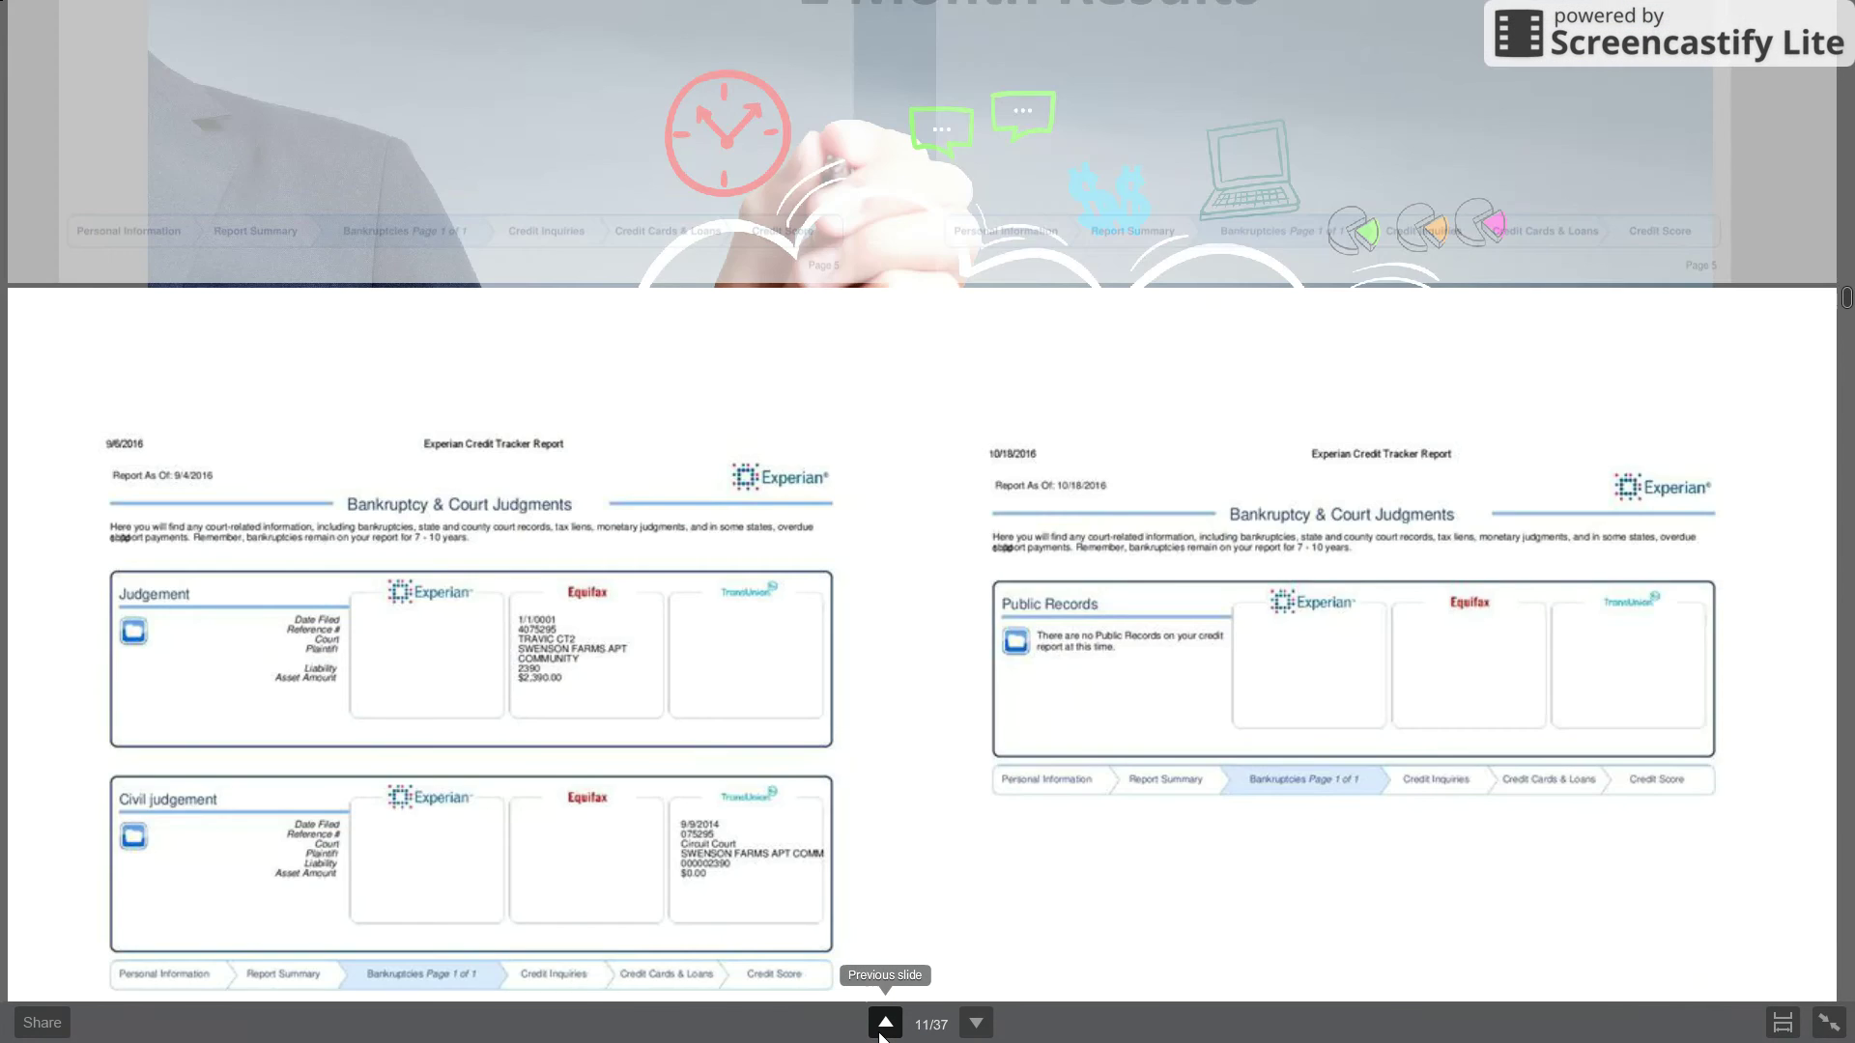
left_click(880, 1036)
left_click(880, 1035)
left_click(880, 1035)
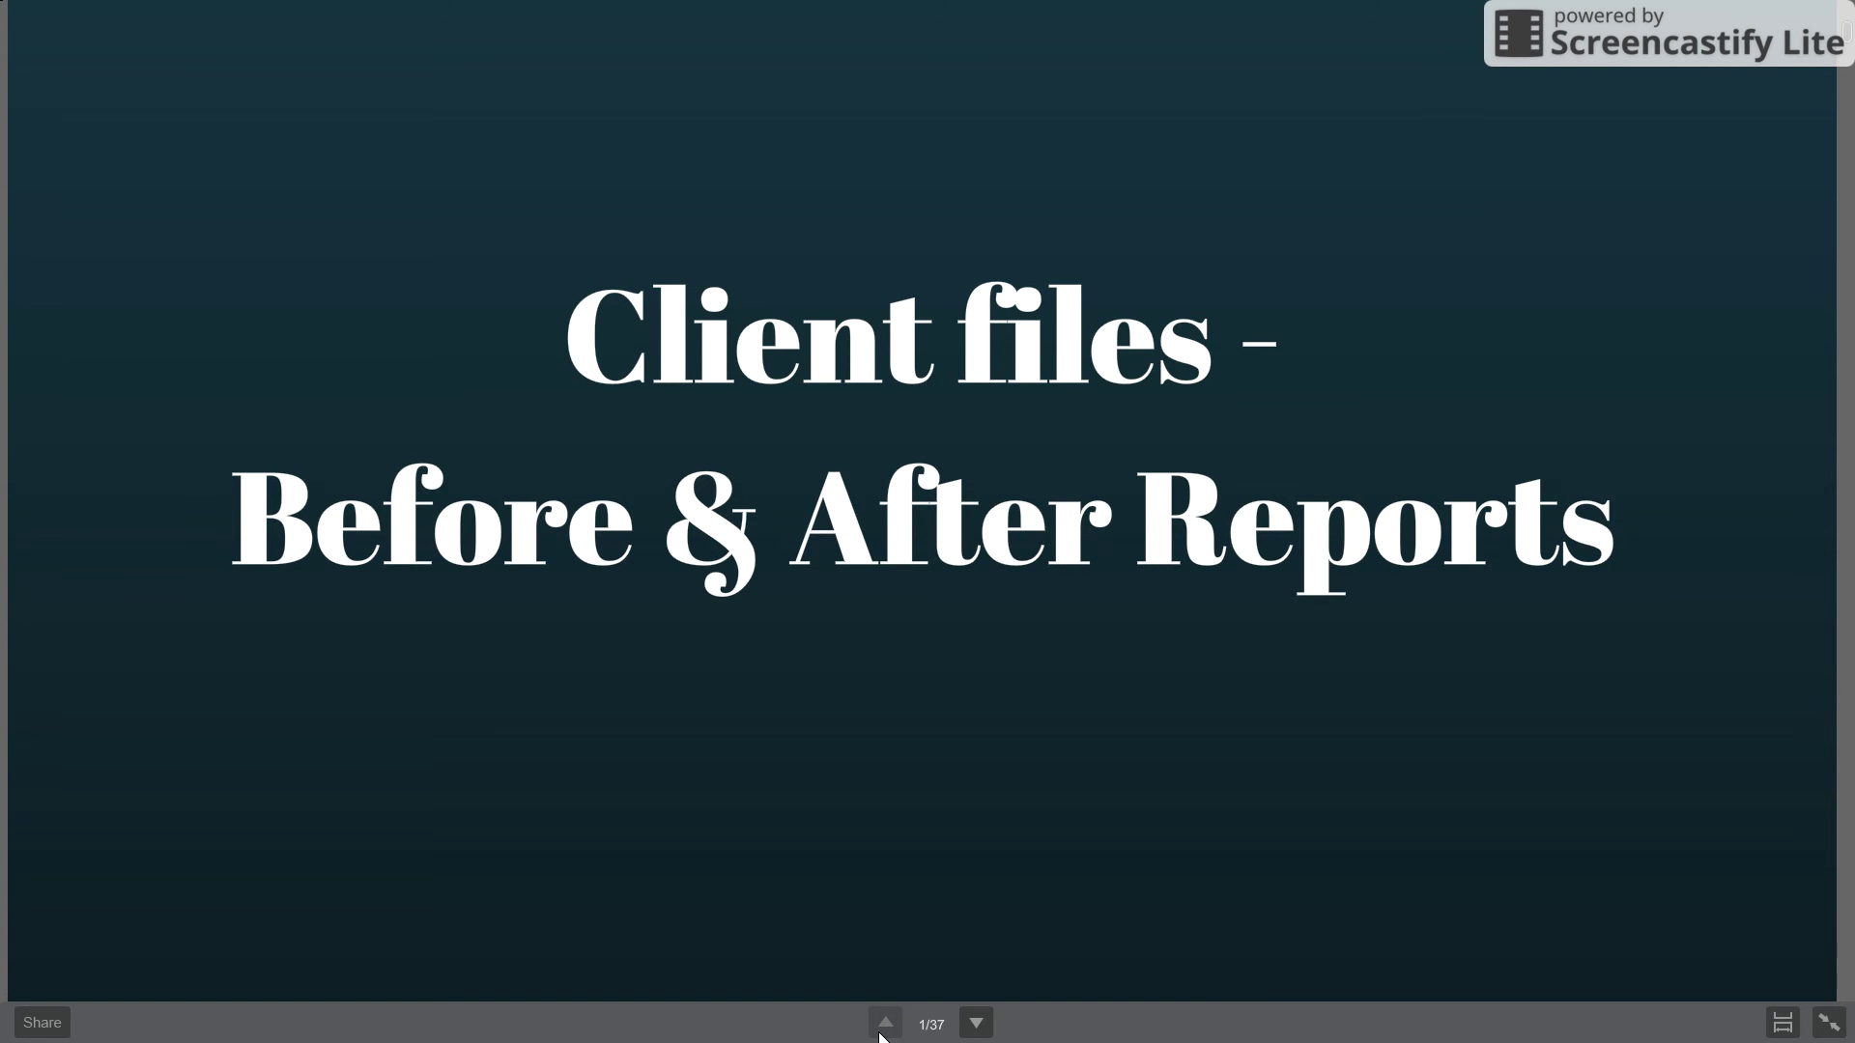
Advance from the Client 1 report to Client 6's one-month results on slide 7 of 37.
left_click(975, 1024)
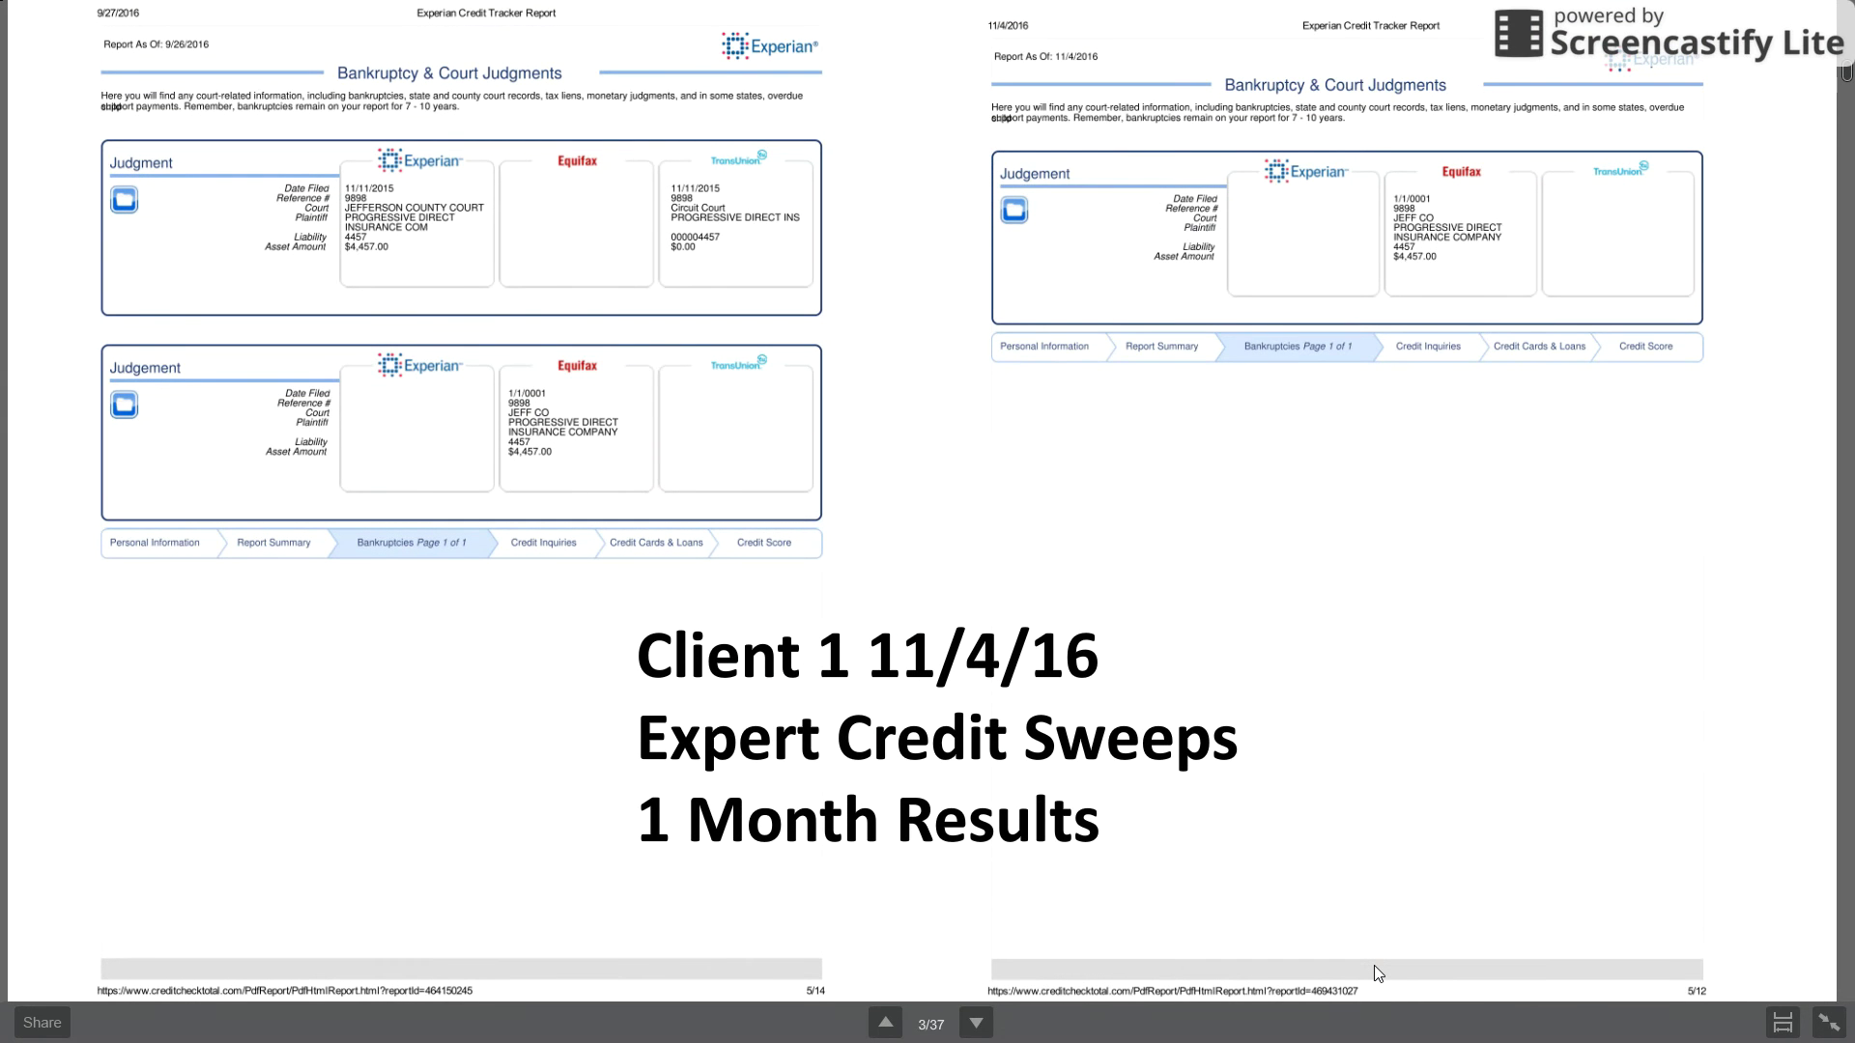
key("Right")
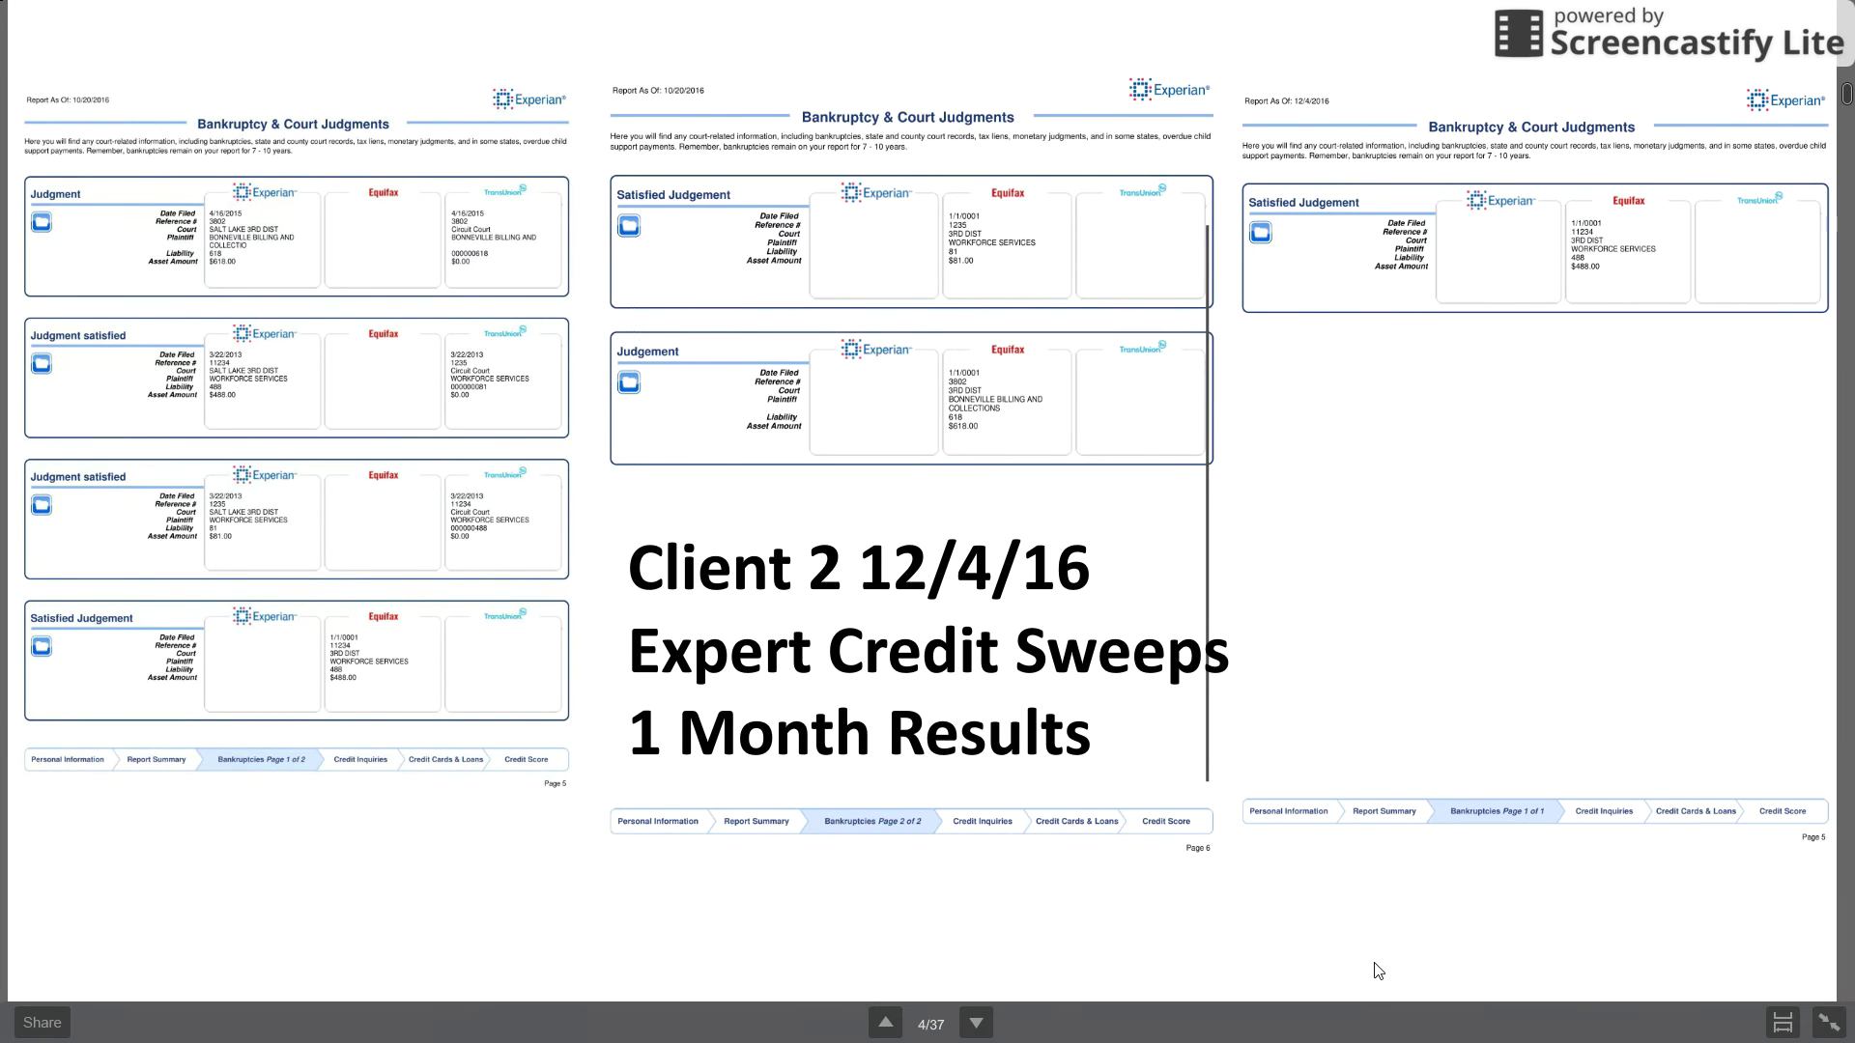
key("Right")
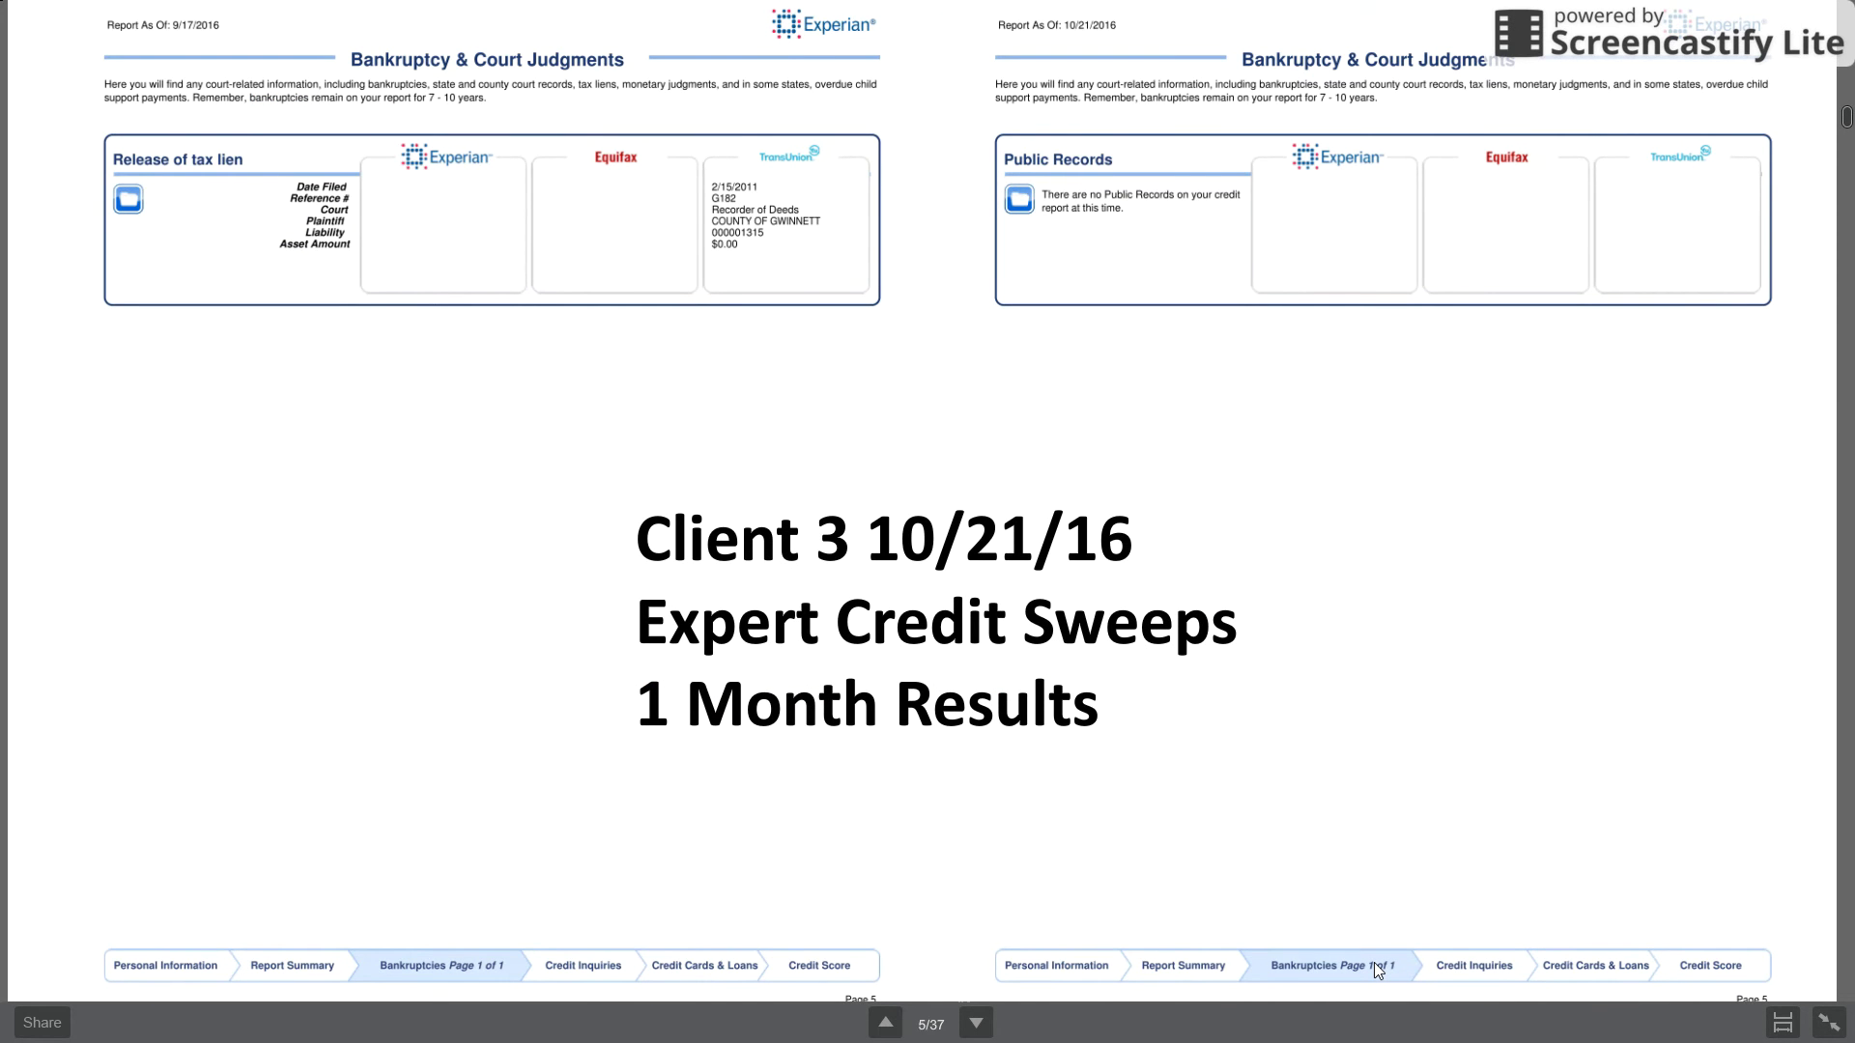
key("Right")
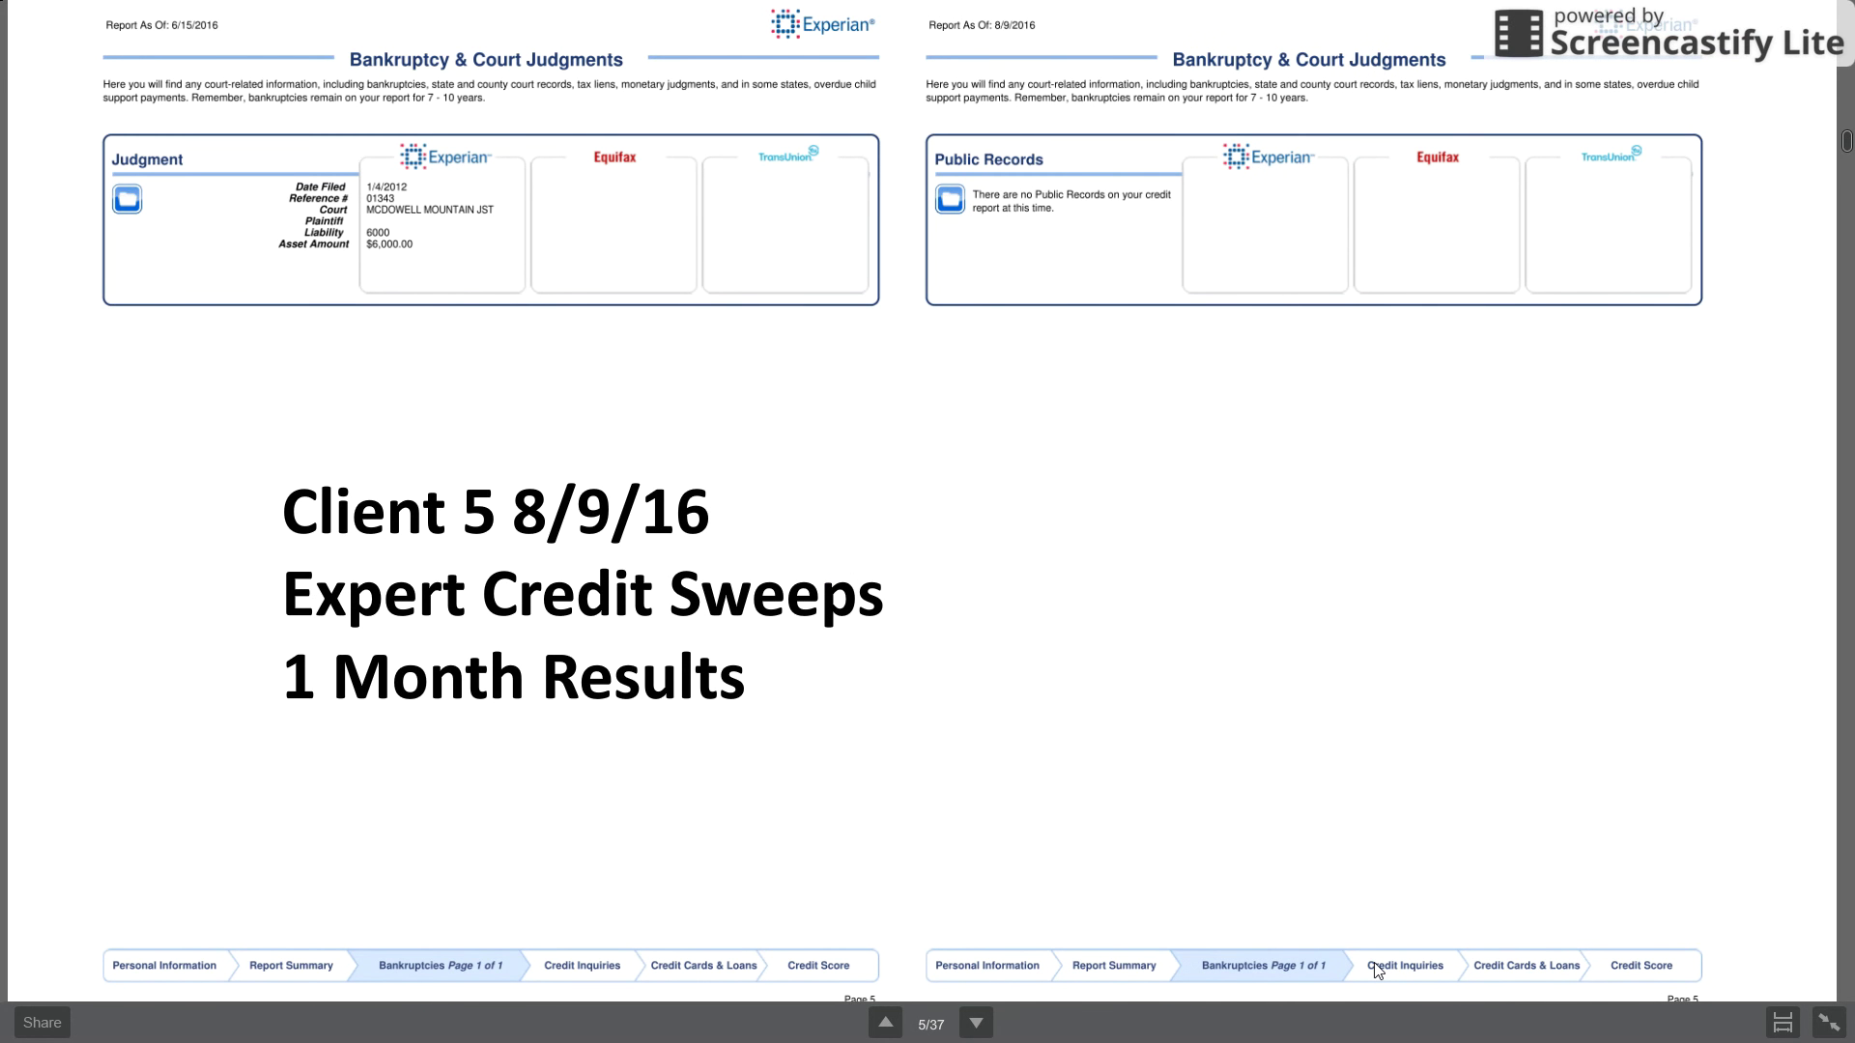
key("Right")
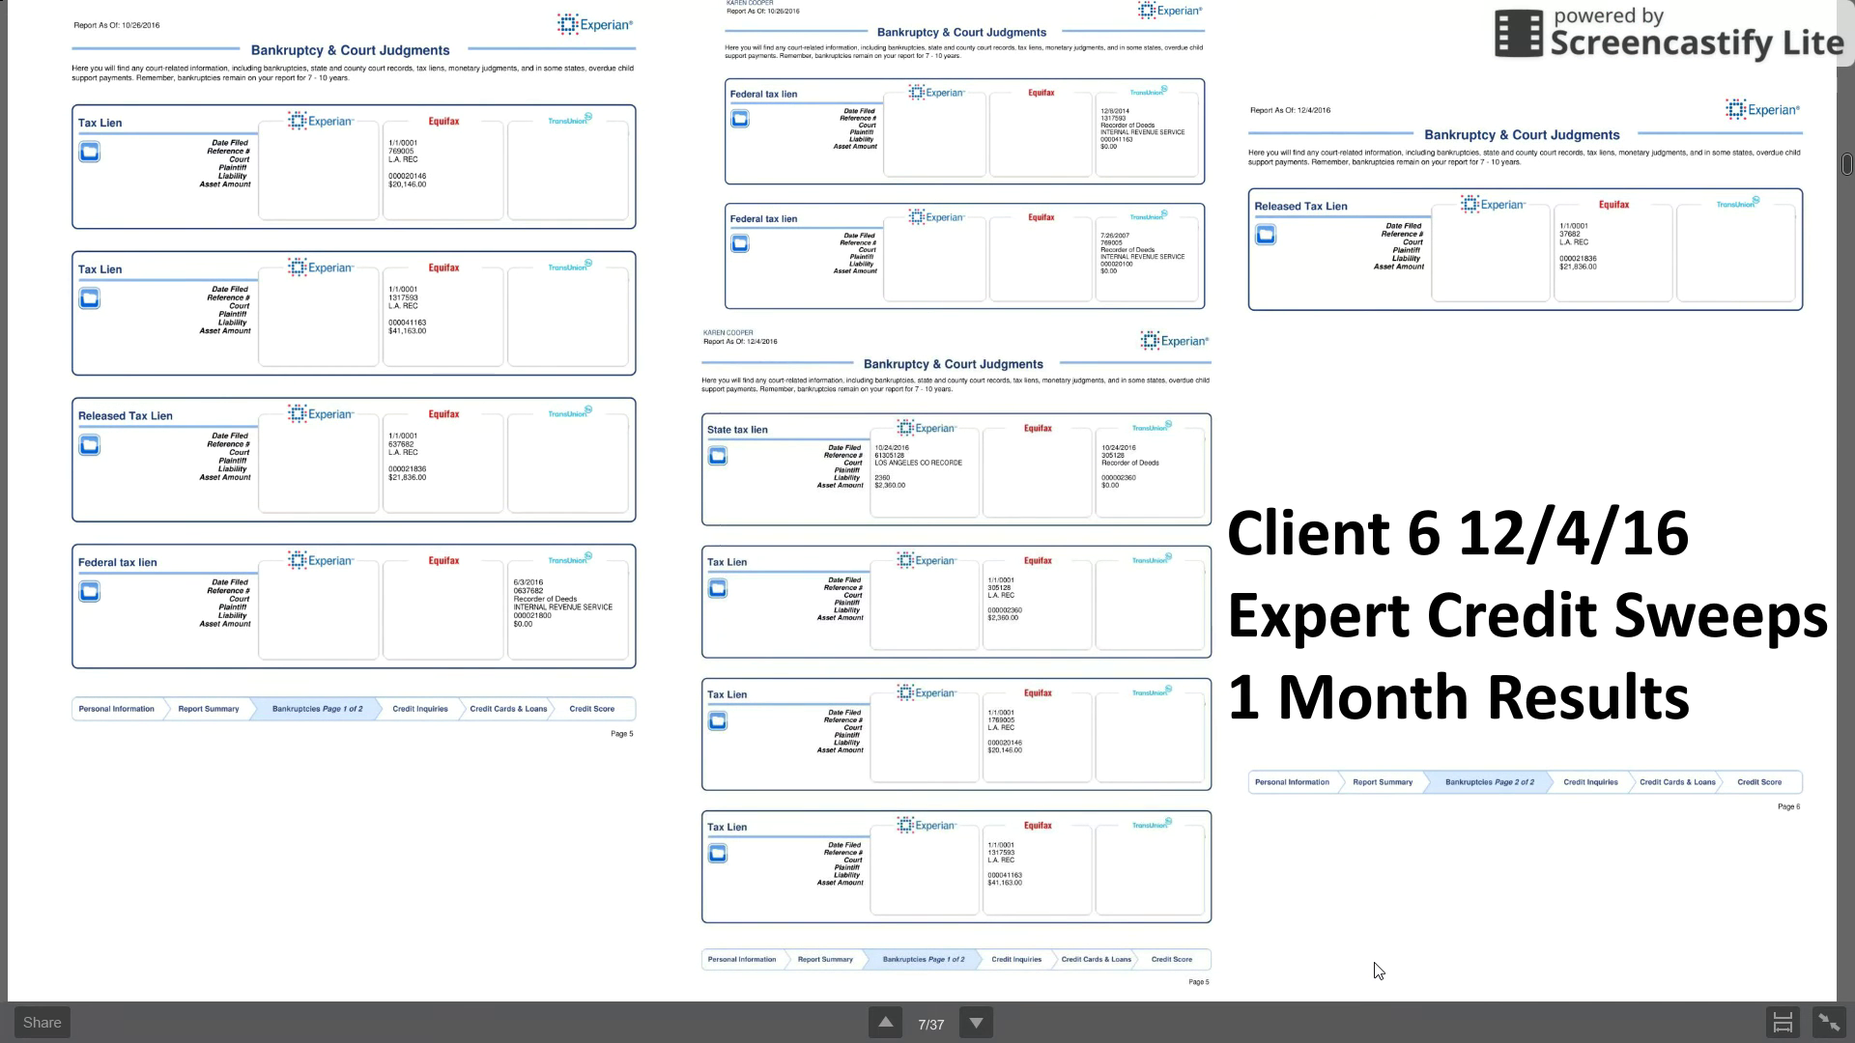
Advance the deck to slide 18, Client M's 9/14/16 one-month results.
key("Right")
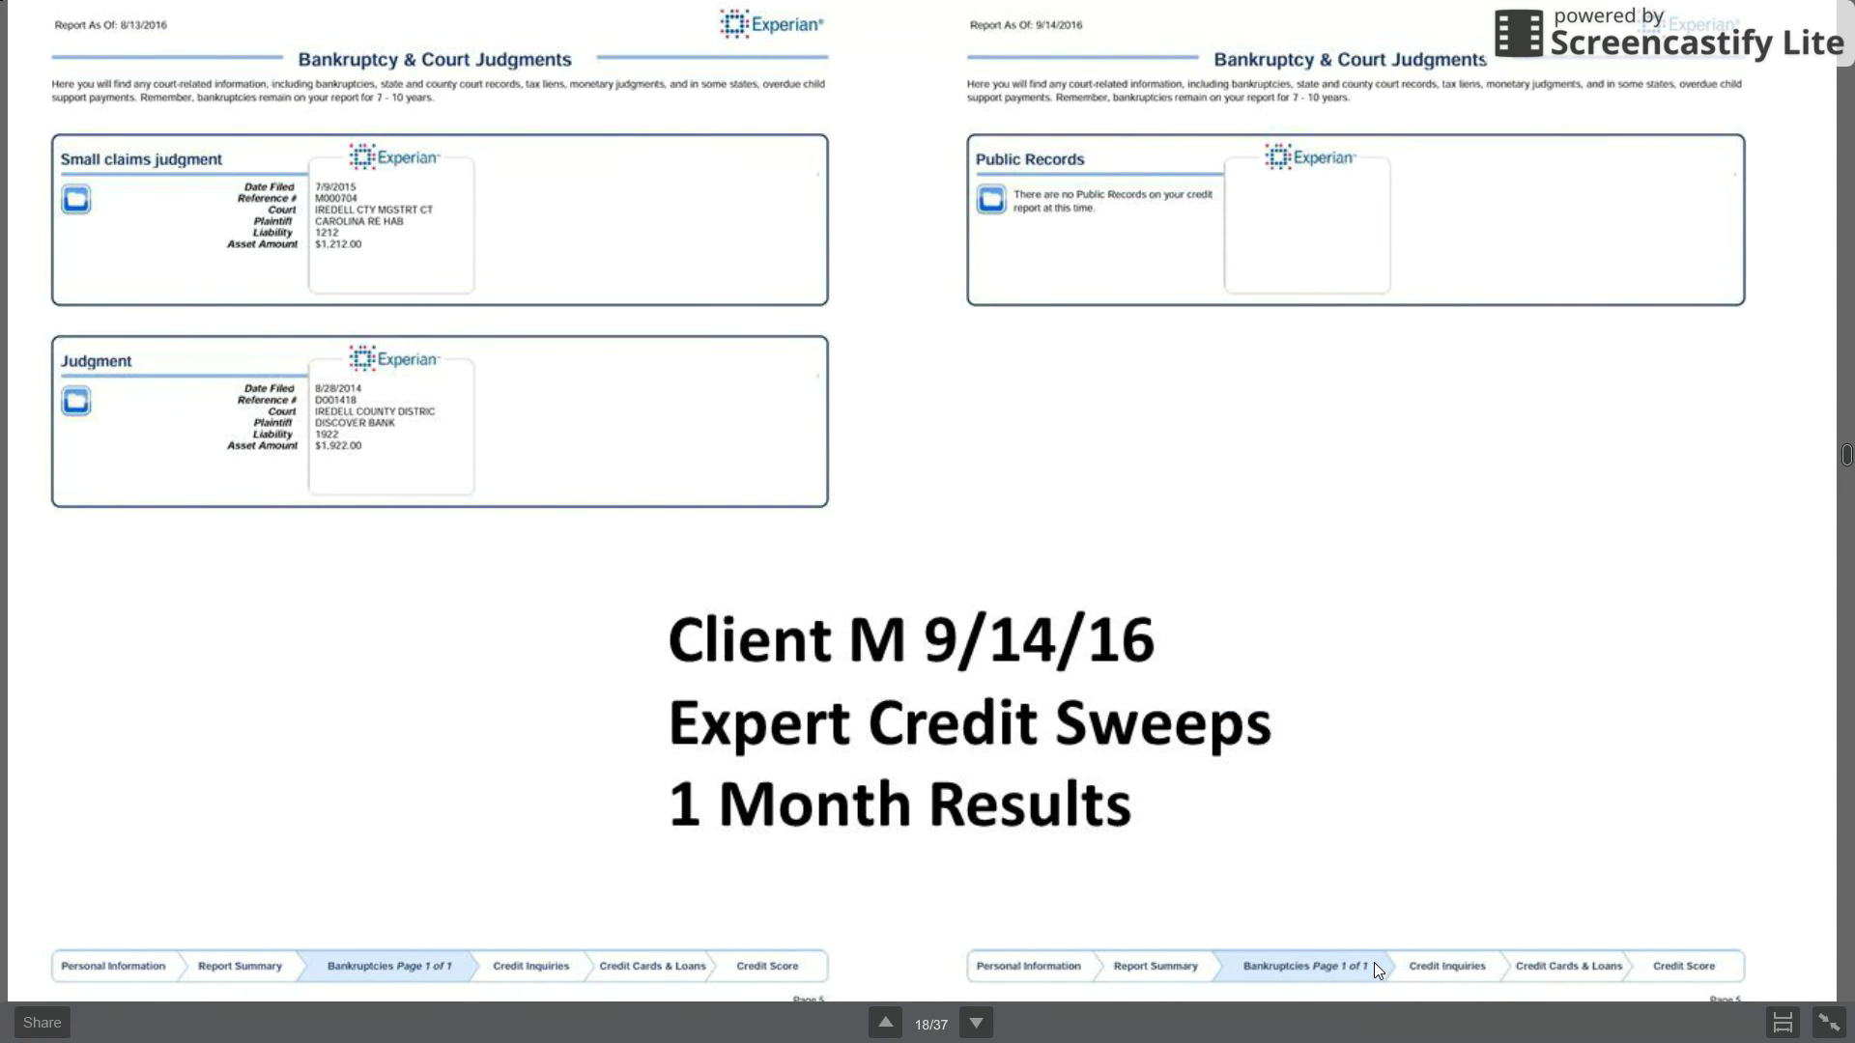
Advance through the Client L, K, J, I, H, U, V and B report slides.
key("Down")
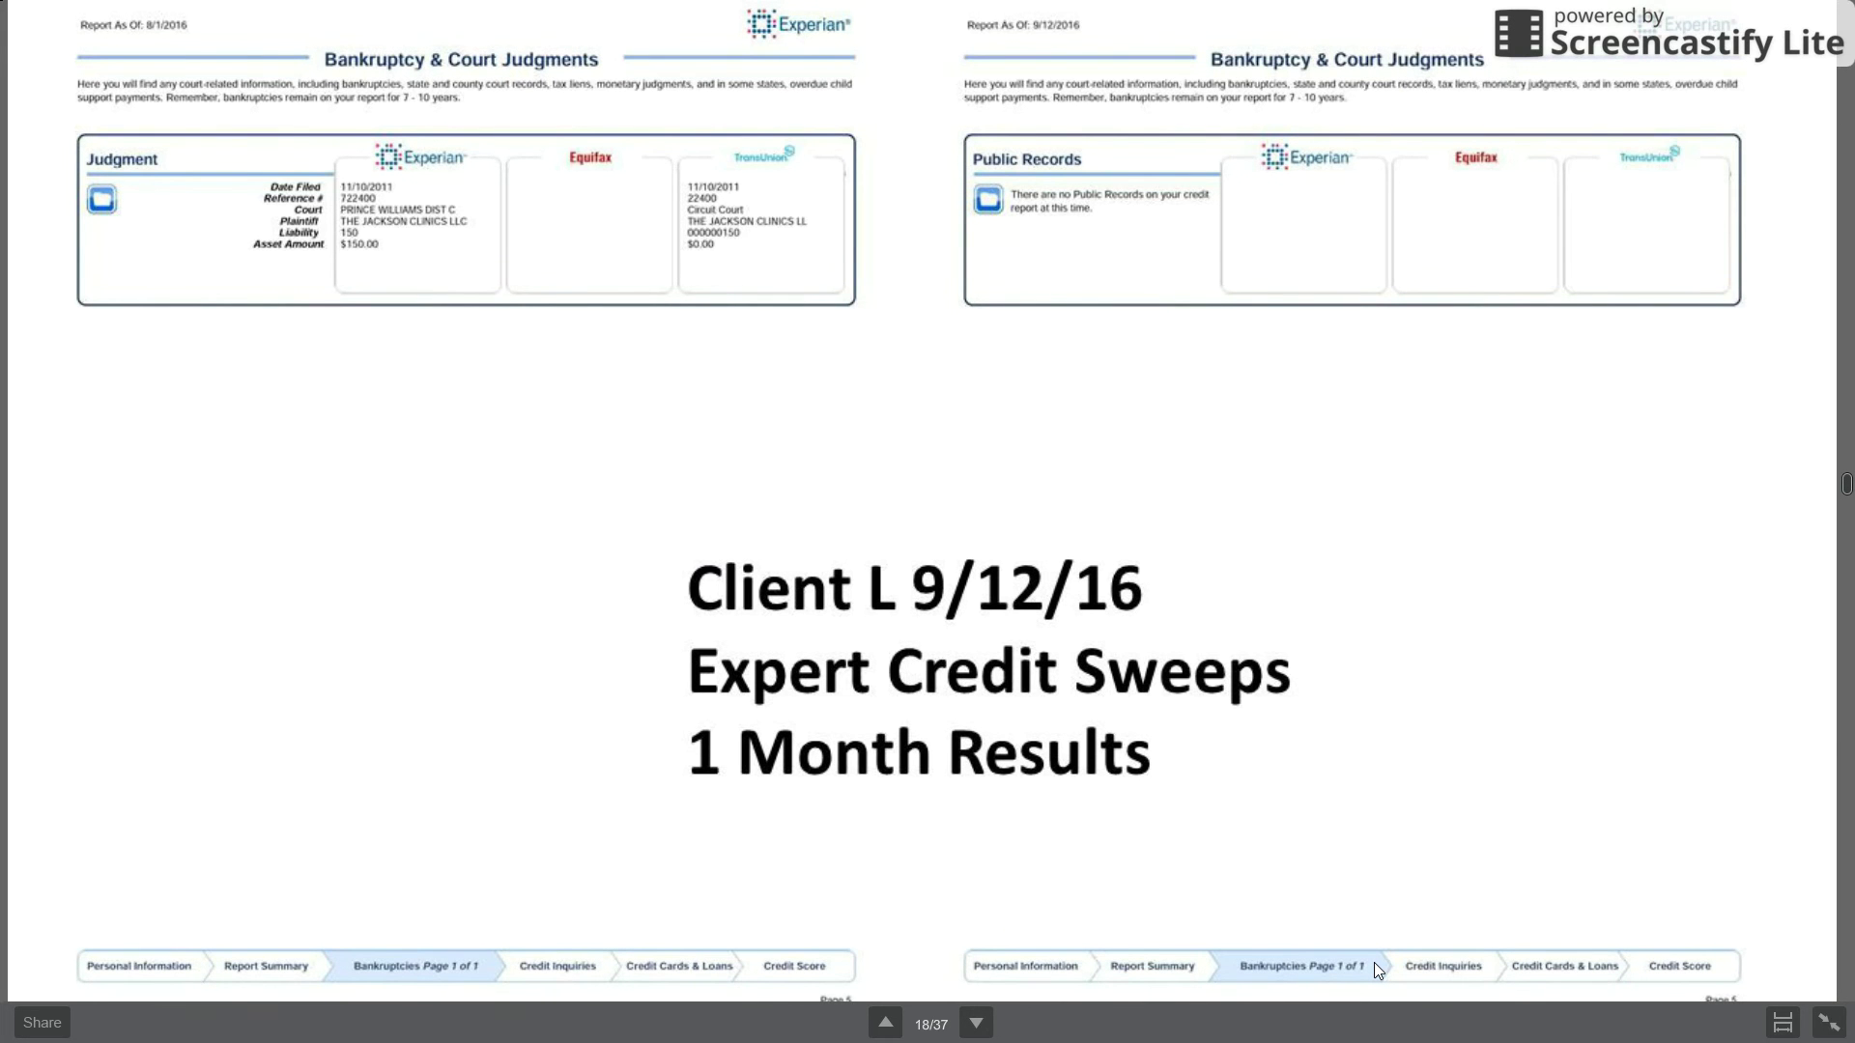
key("Down")
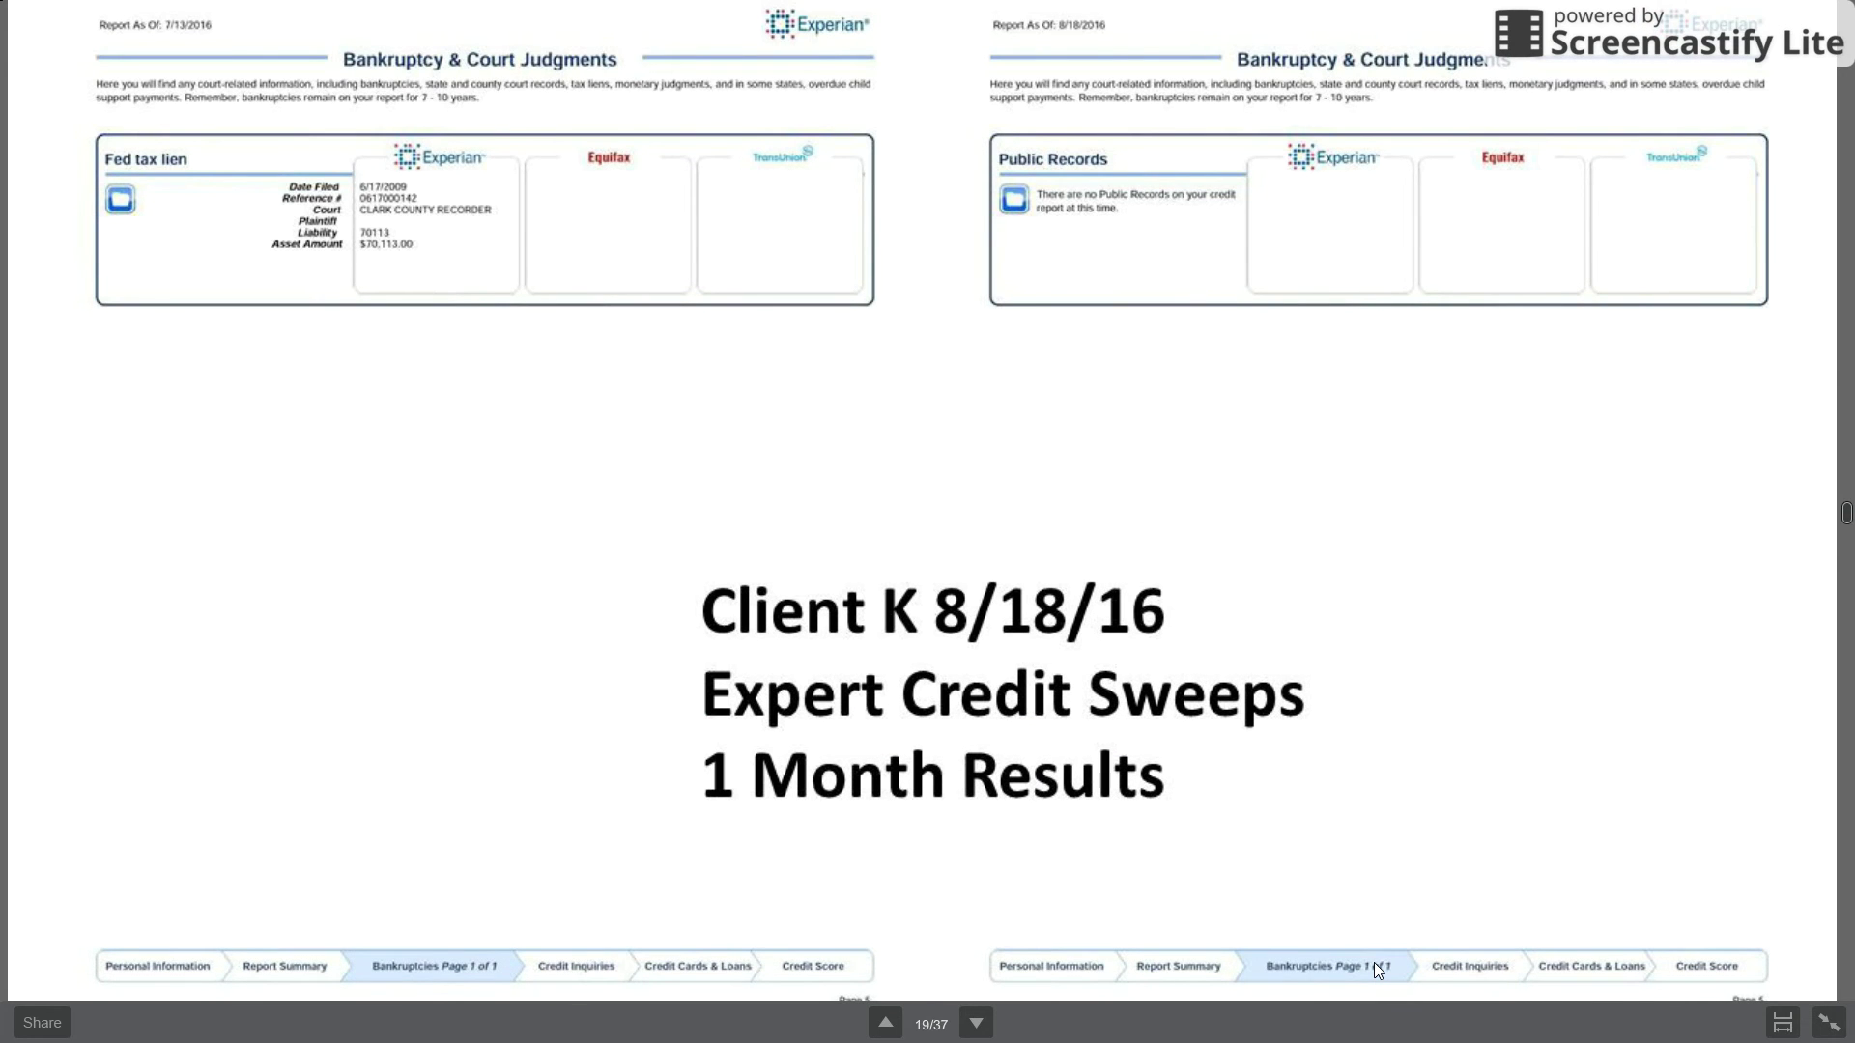
key("Down")
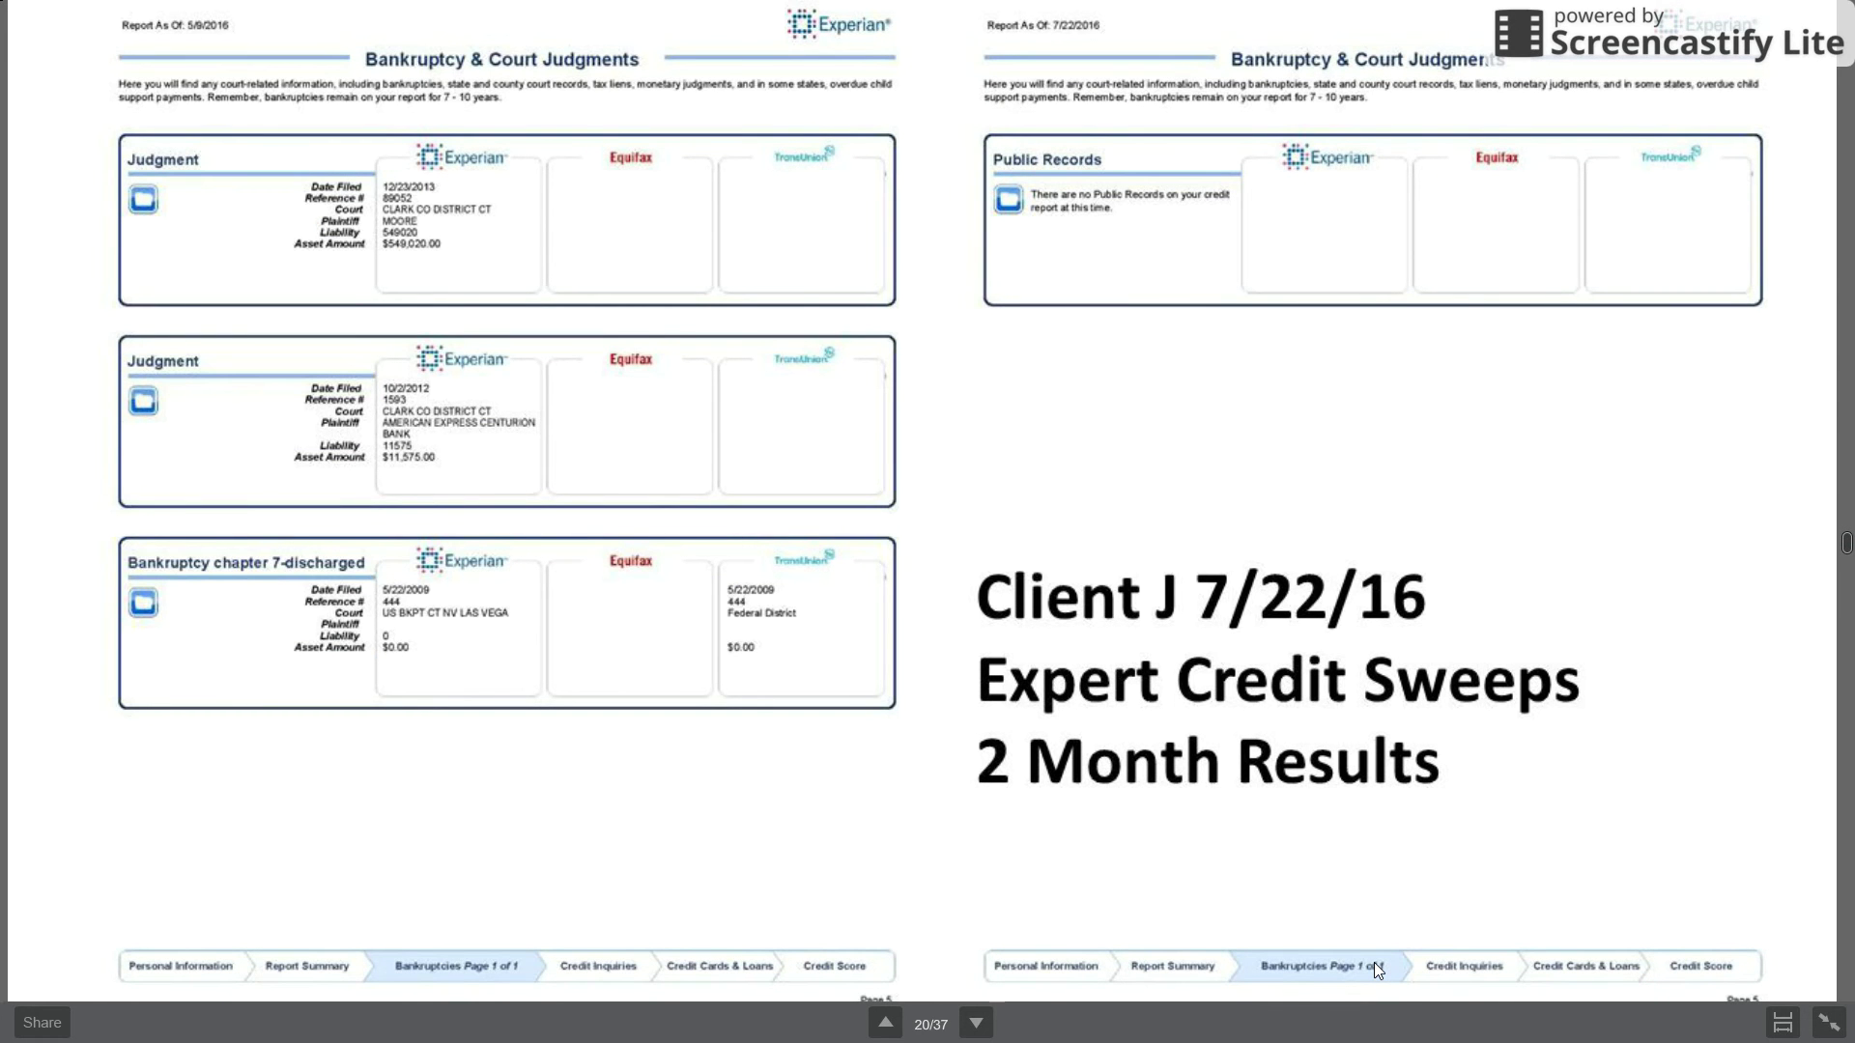
key("Down")
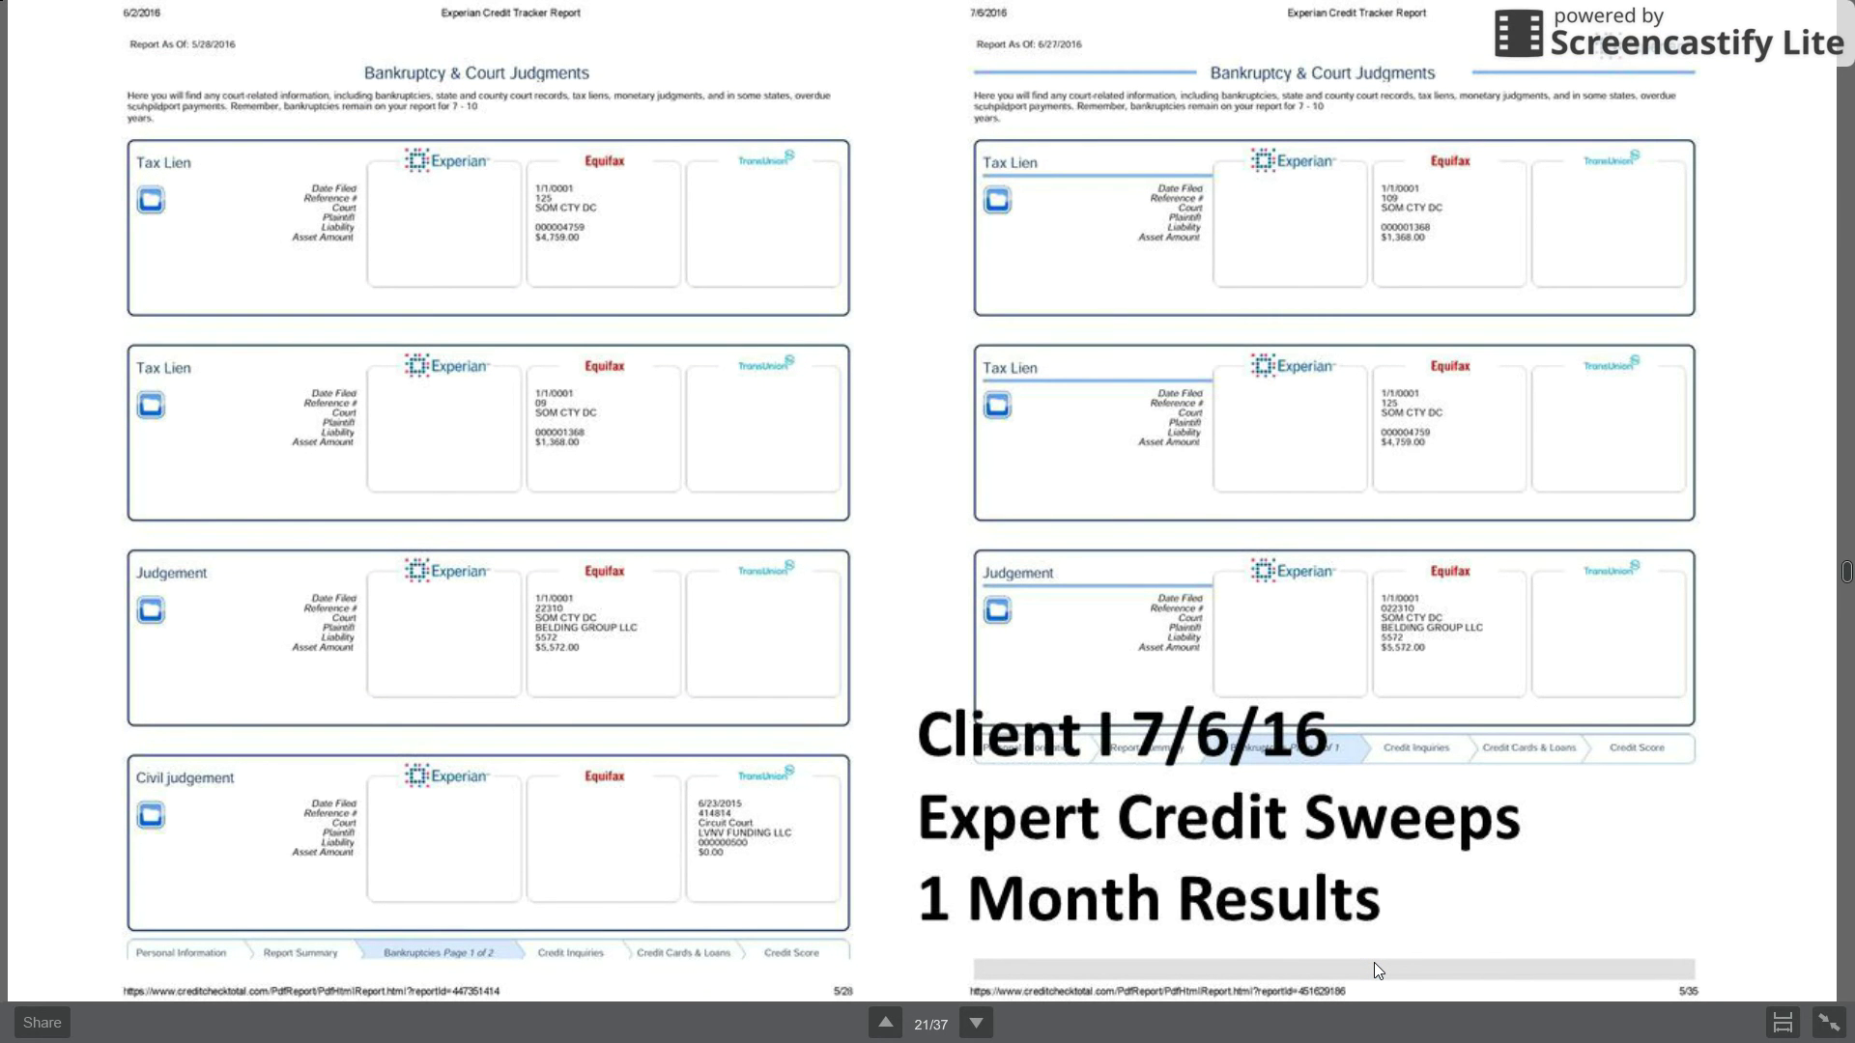
key("Down")
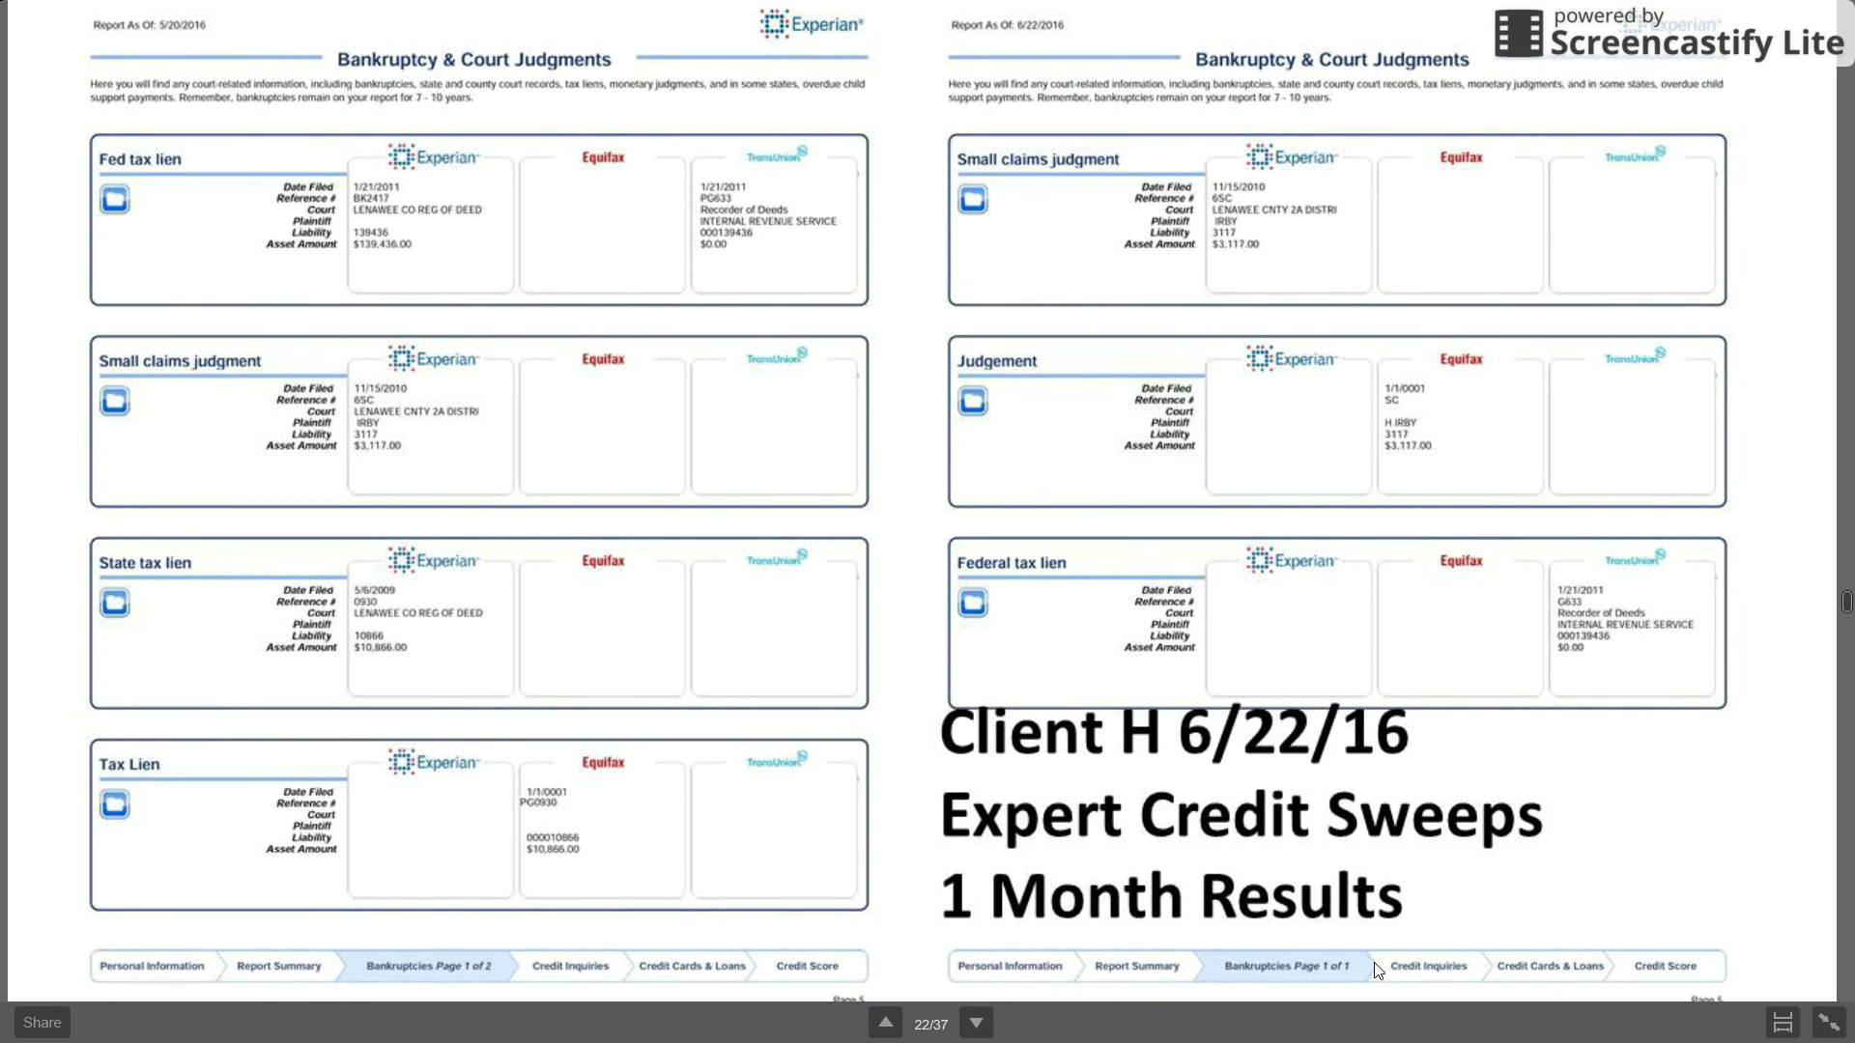
key("Down")
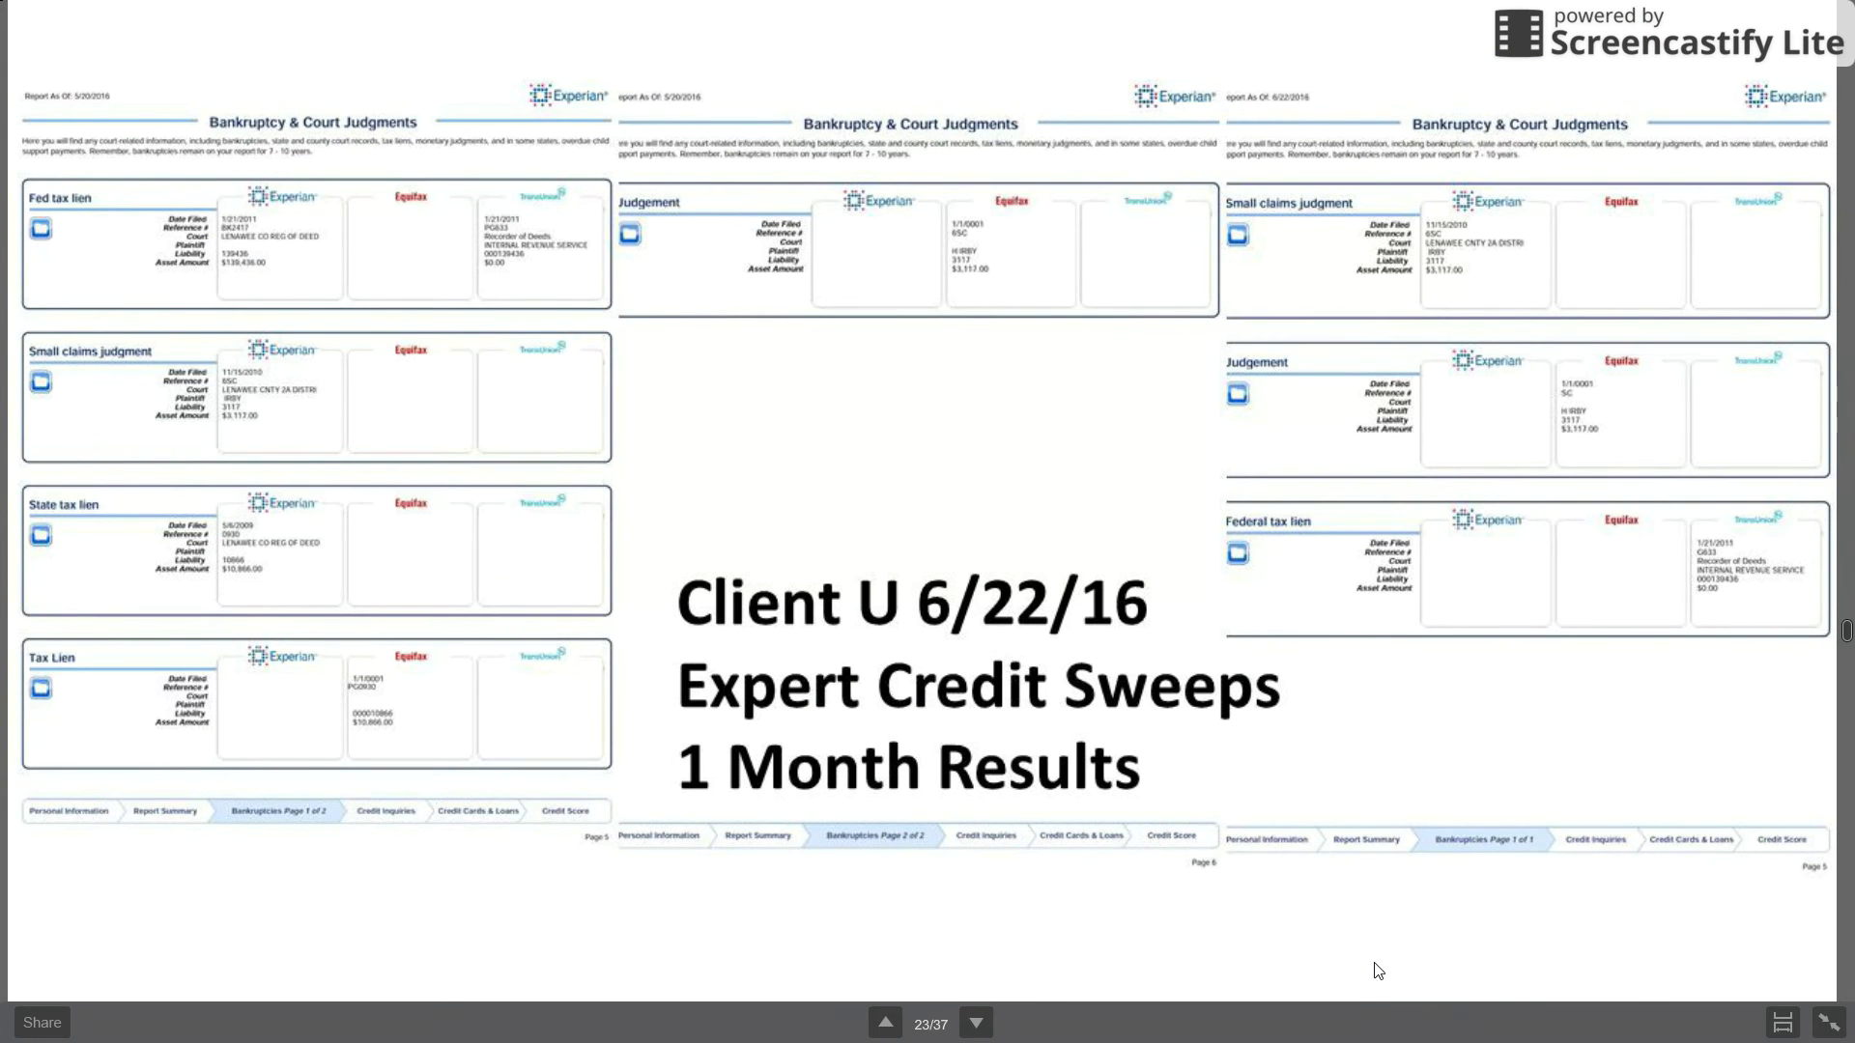
key("Down")
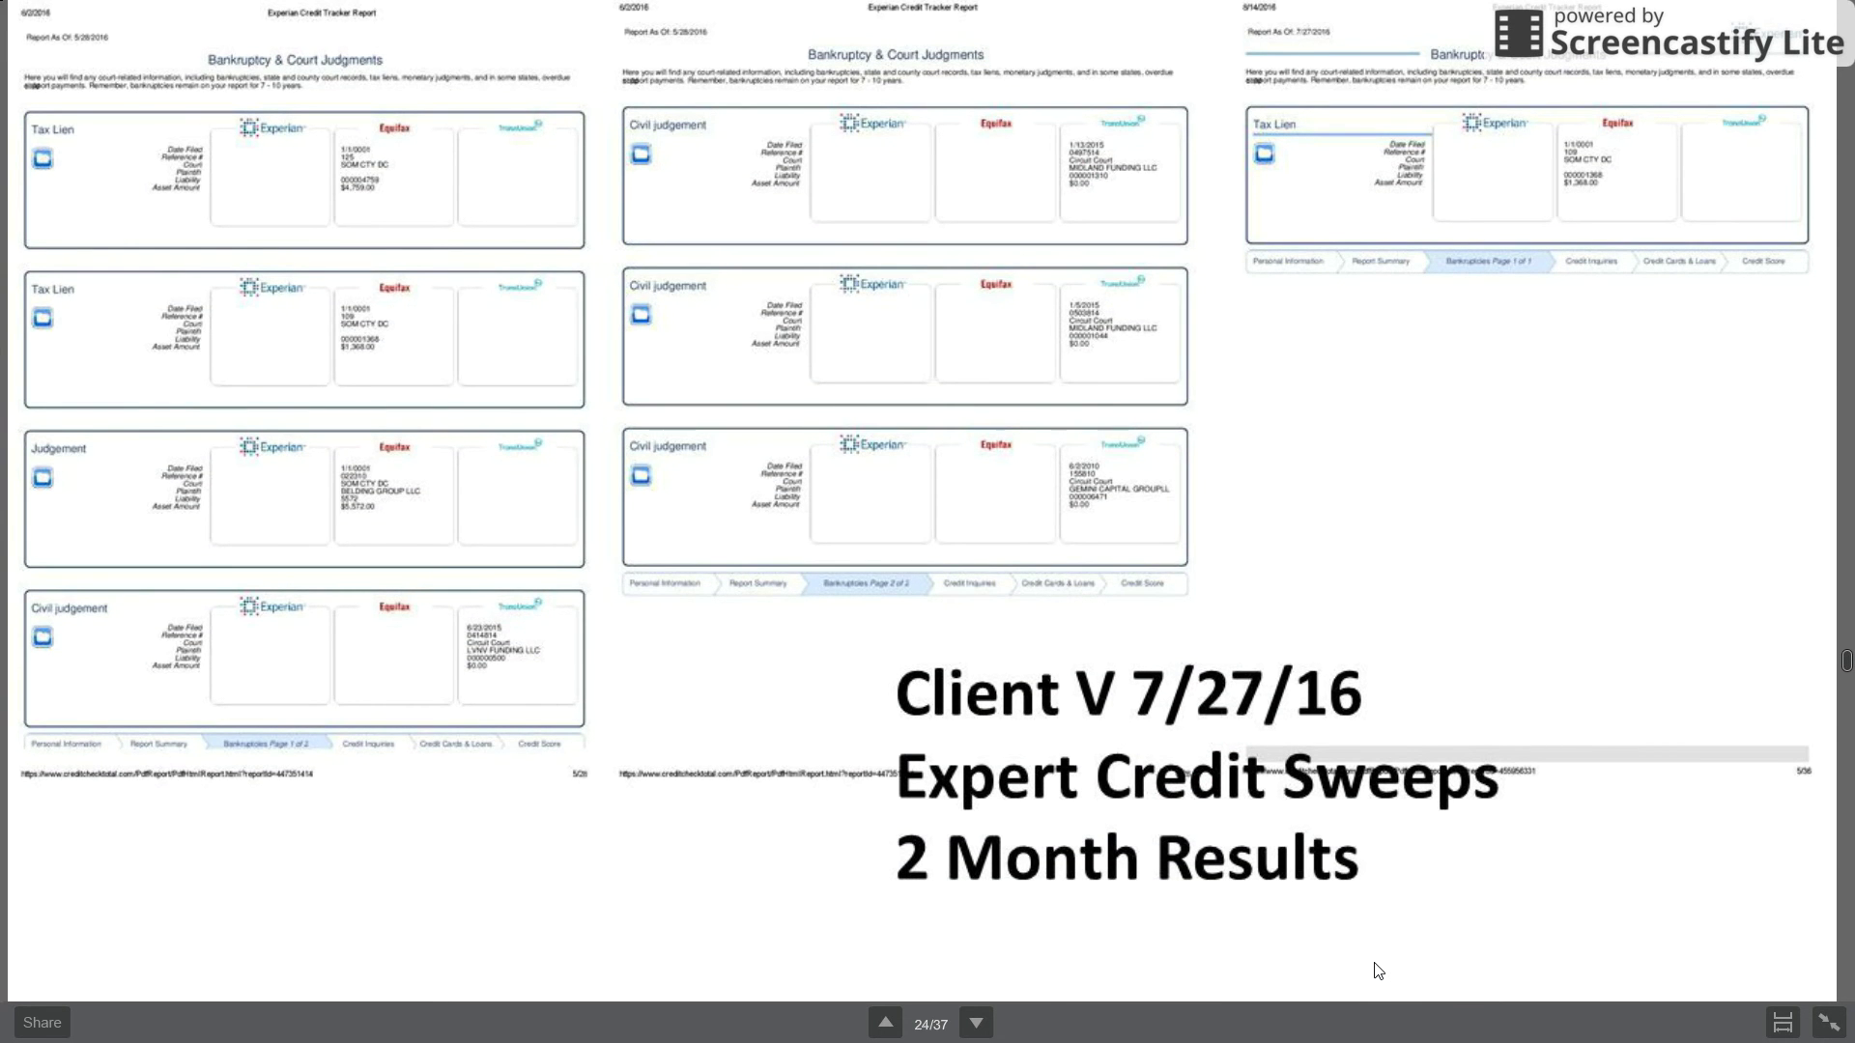
key("Down")
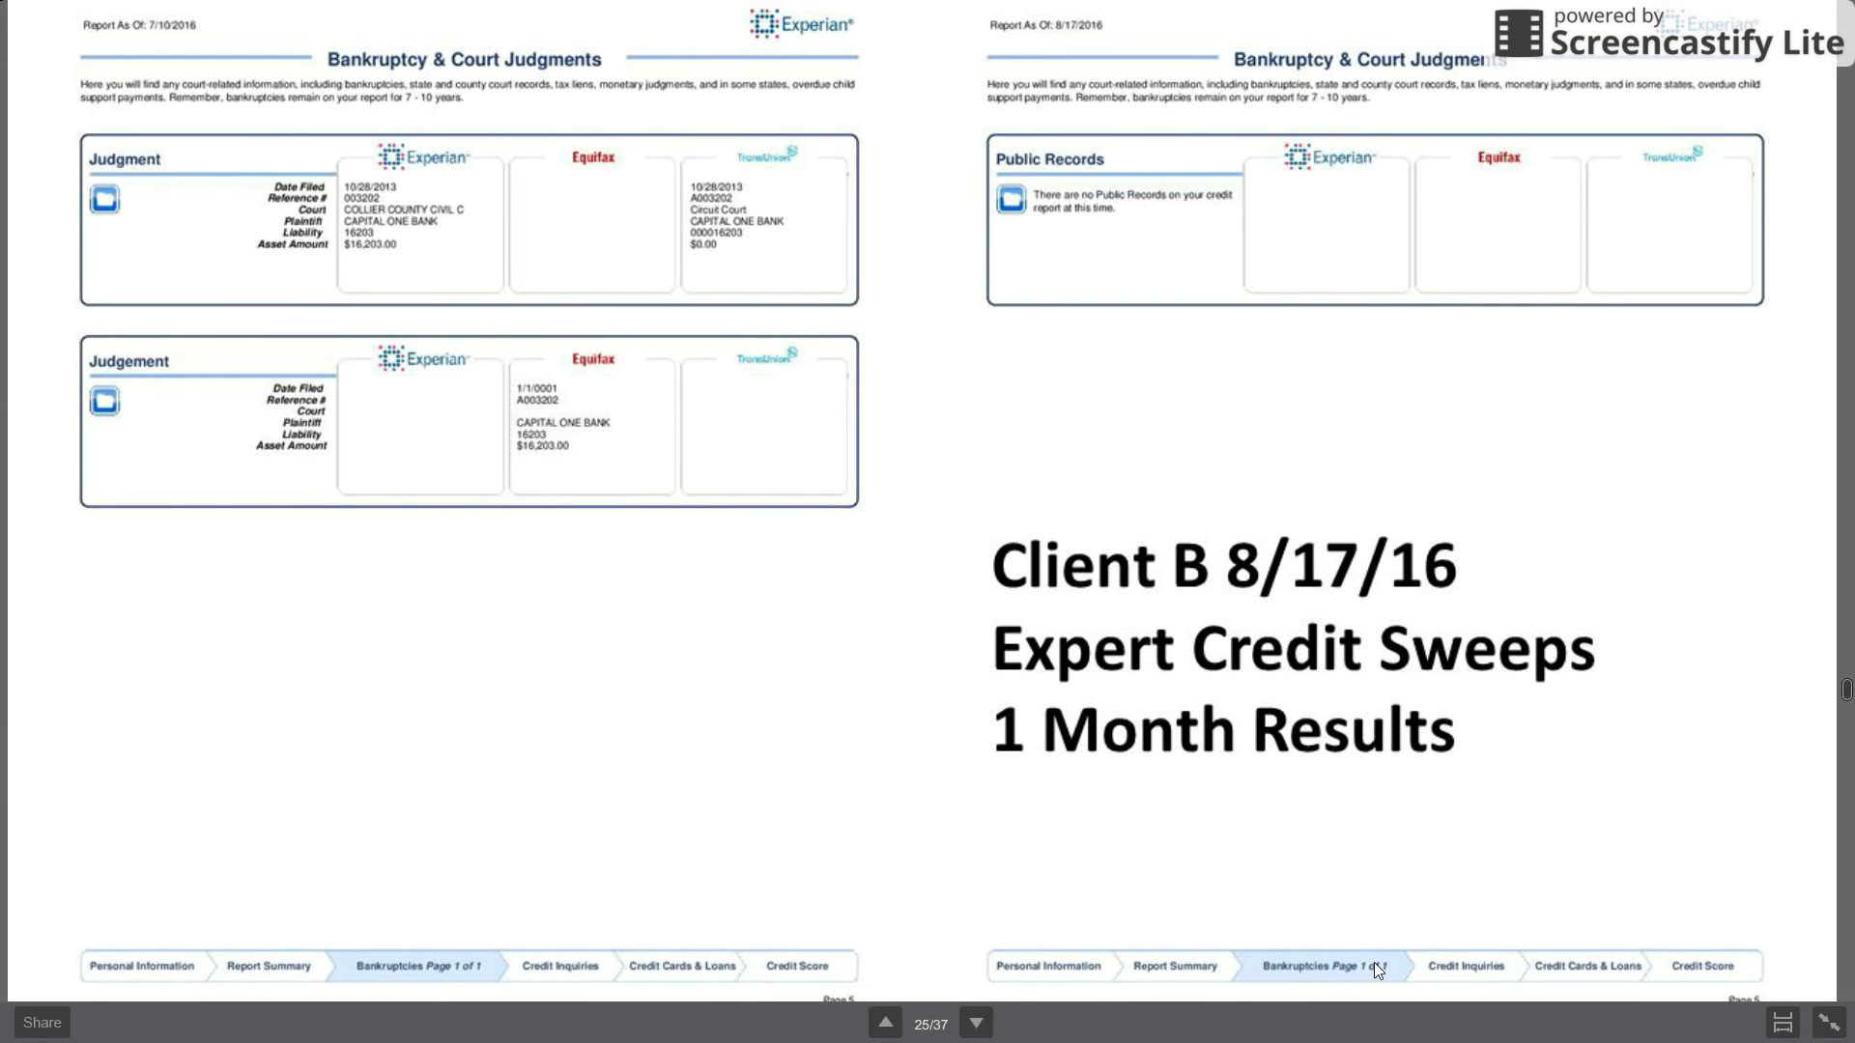
key("Down")
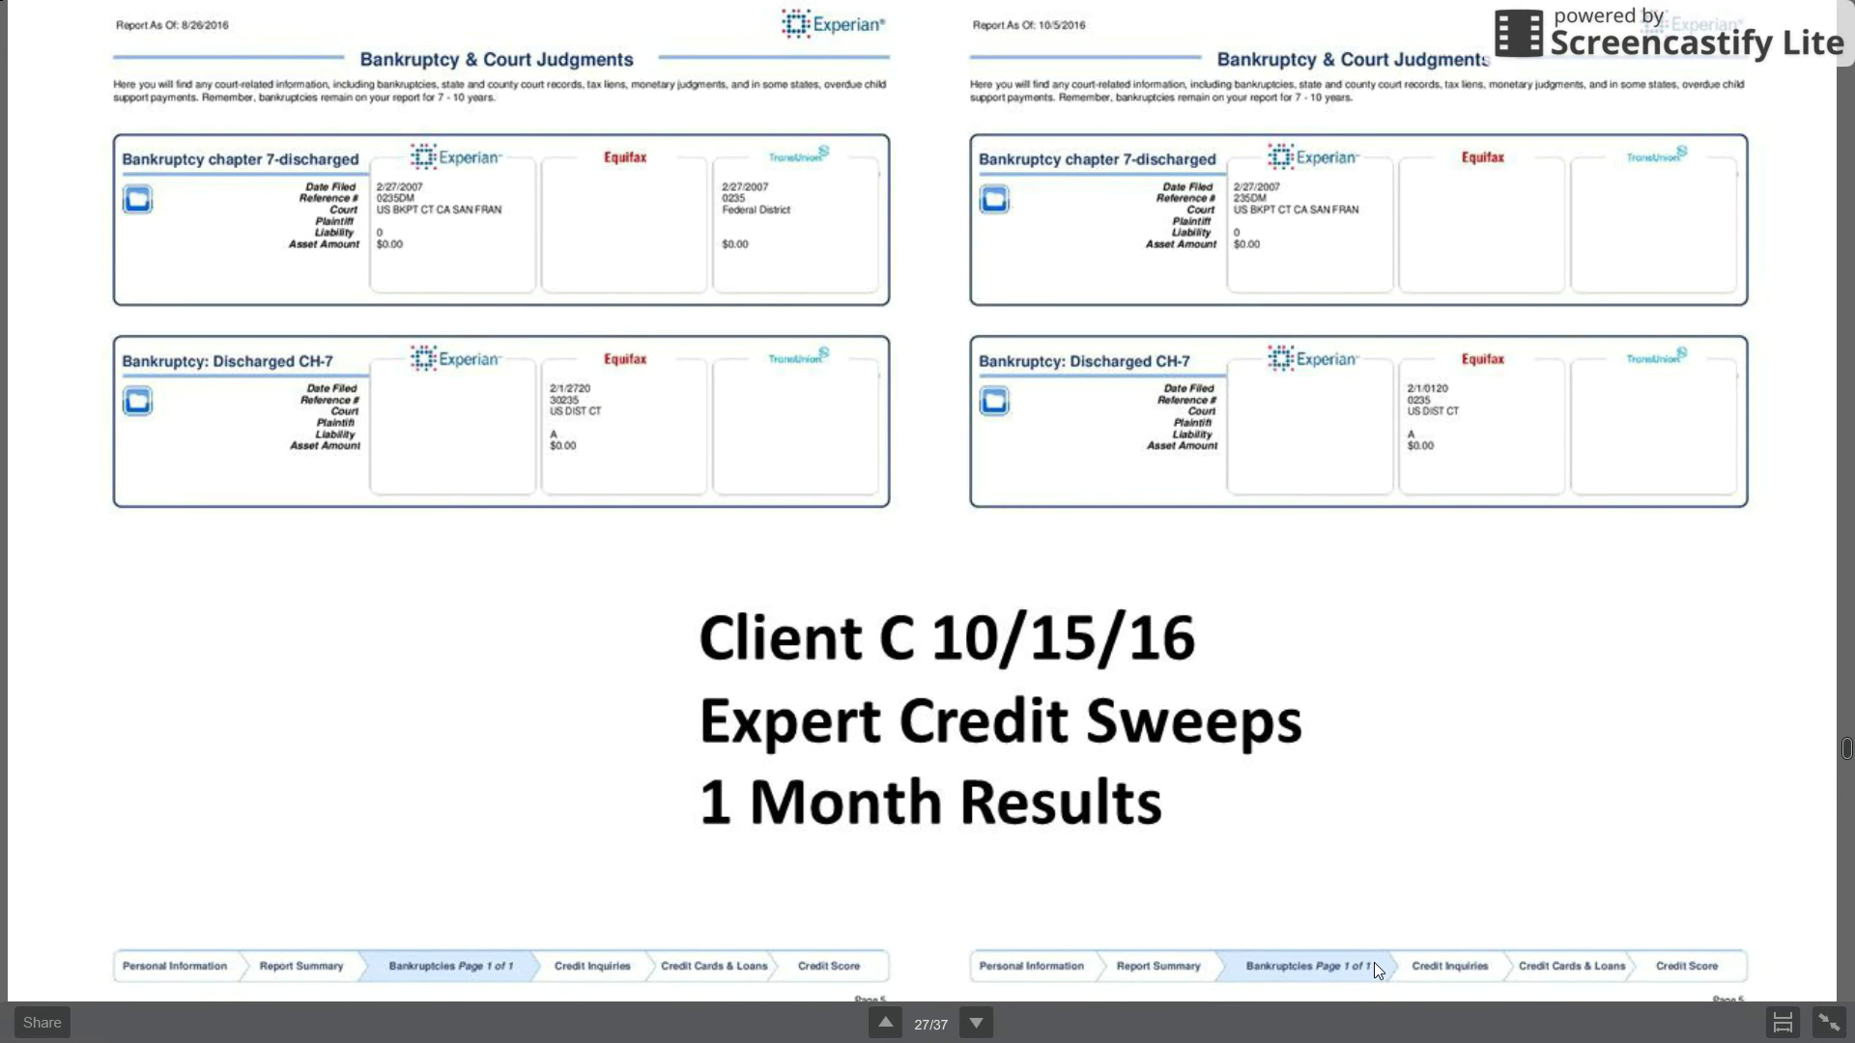
Advance through the Client 1, 2 and 3 results slides, then leave full screen.
key("Right")
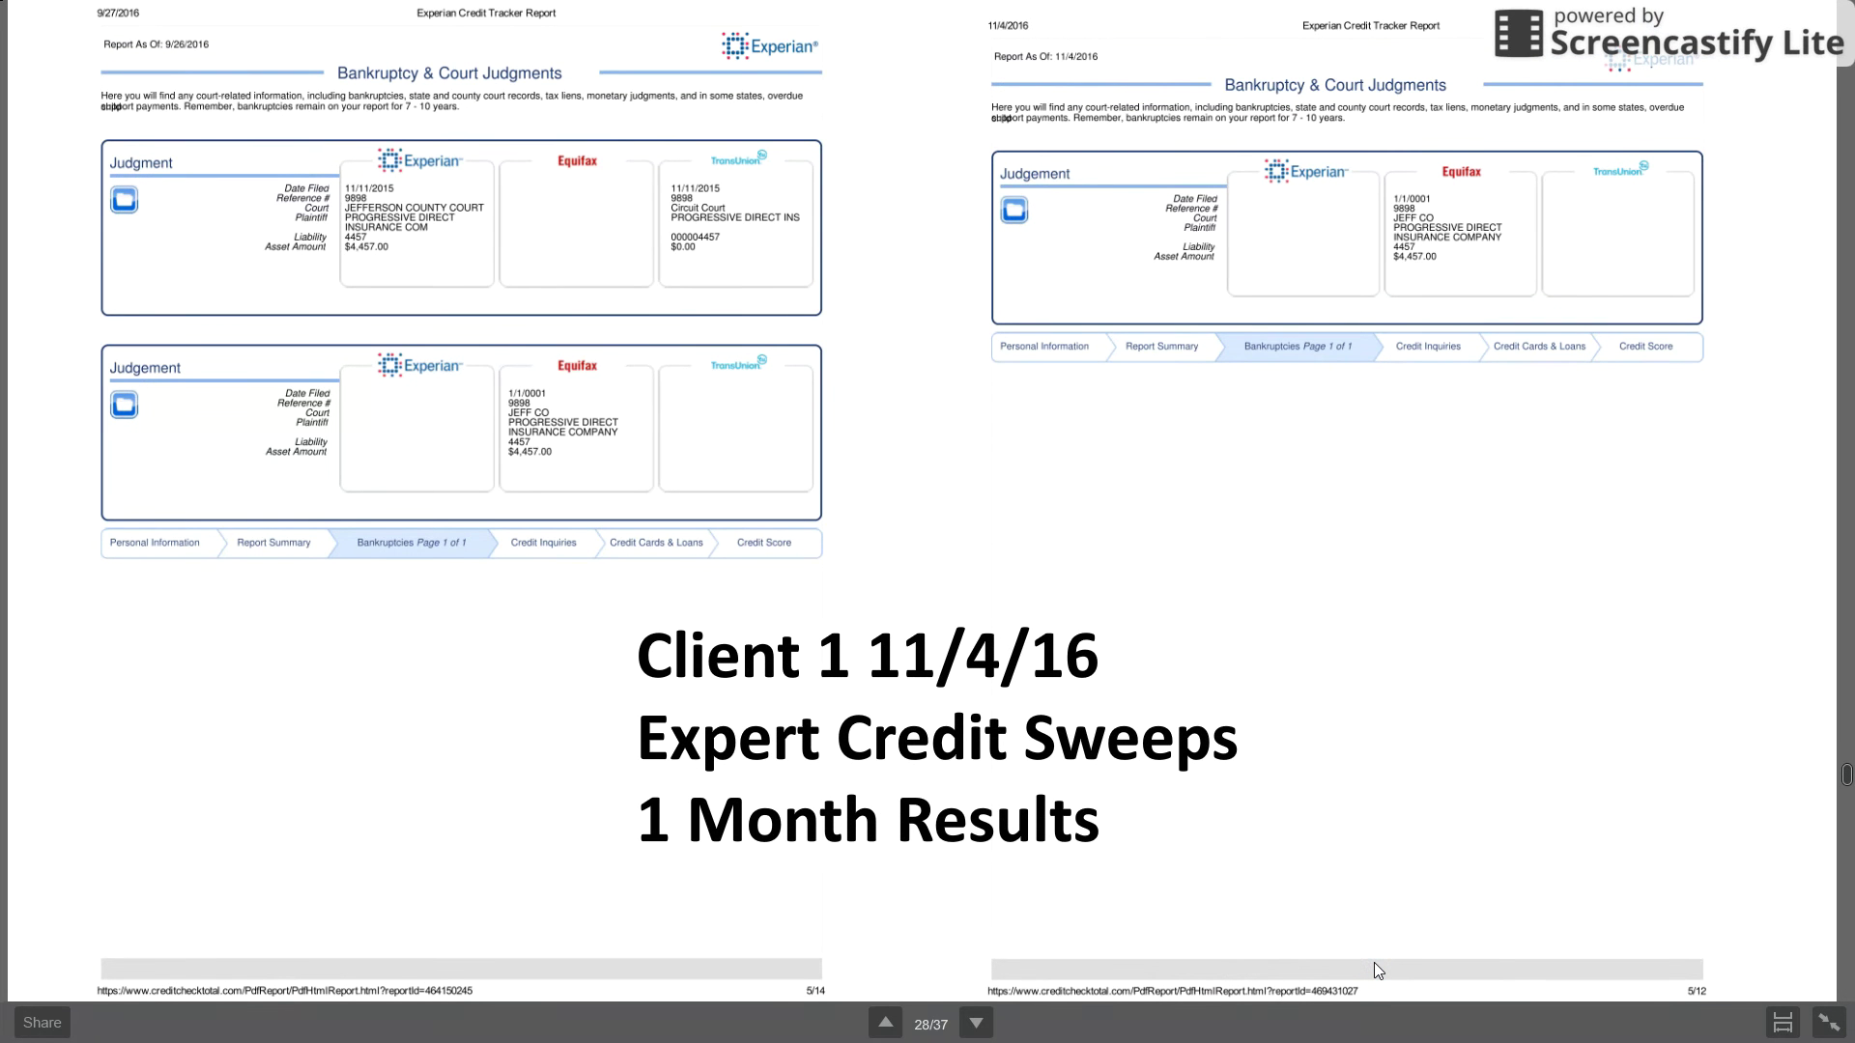
key("Right")
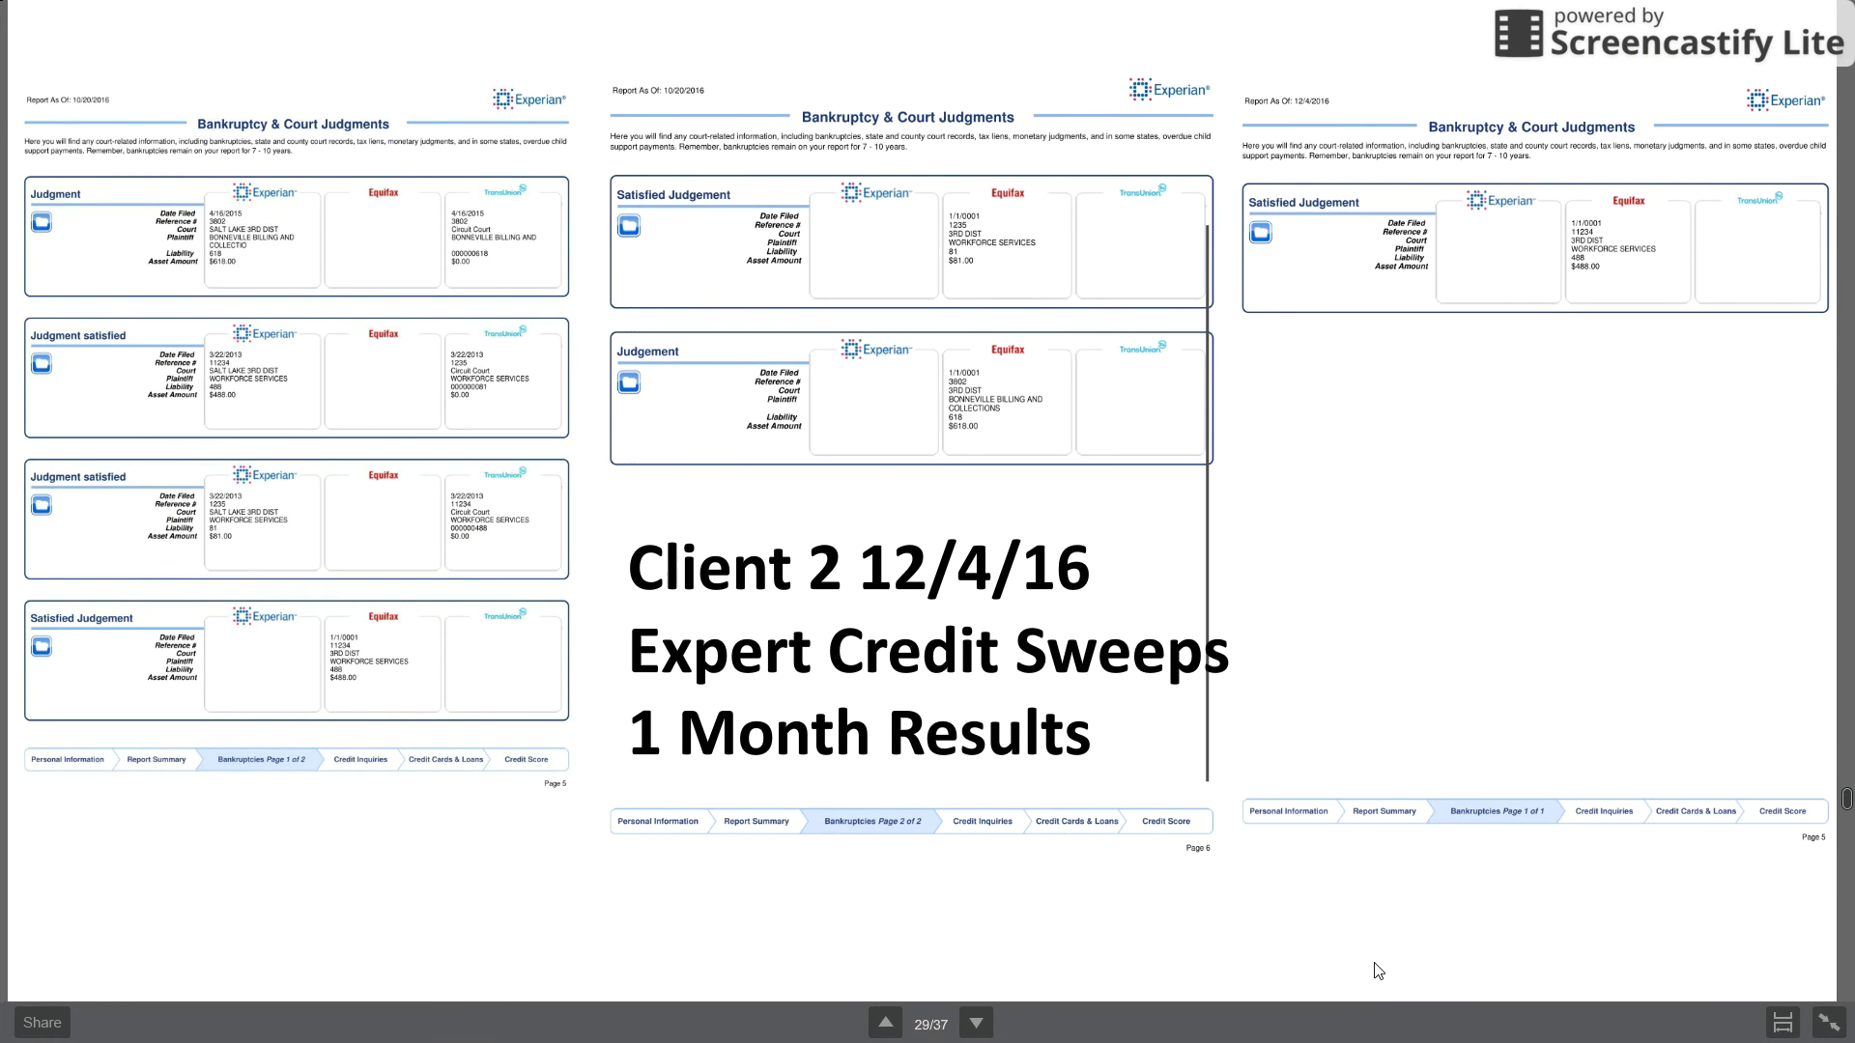
key("Right")
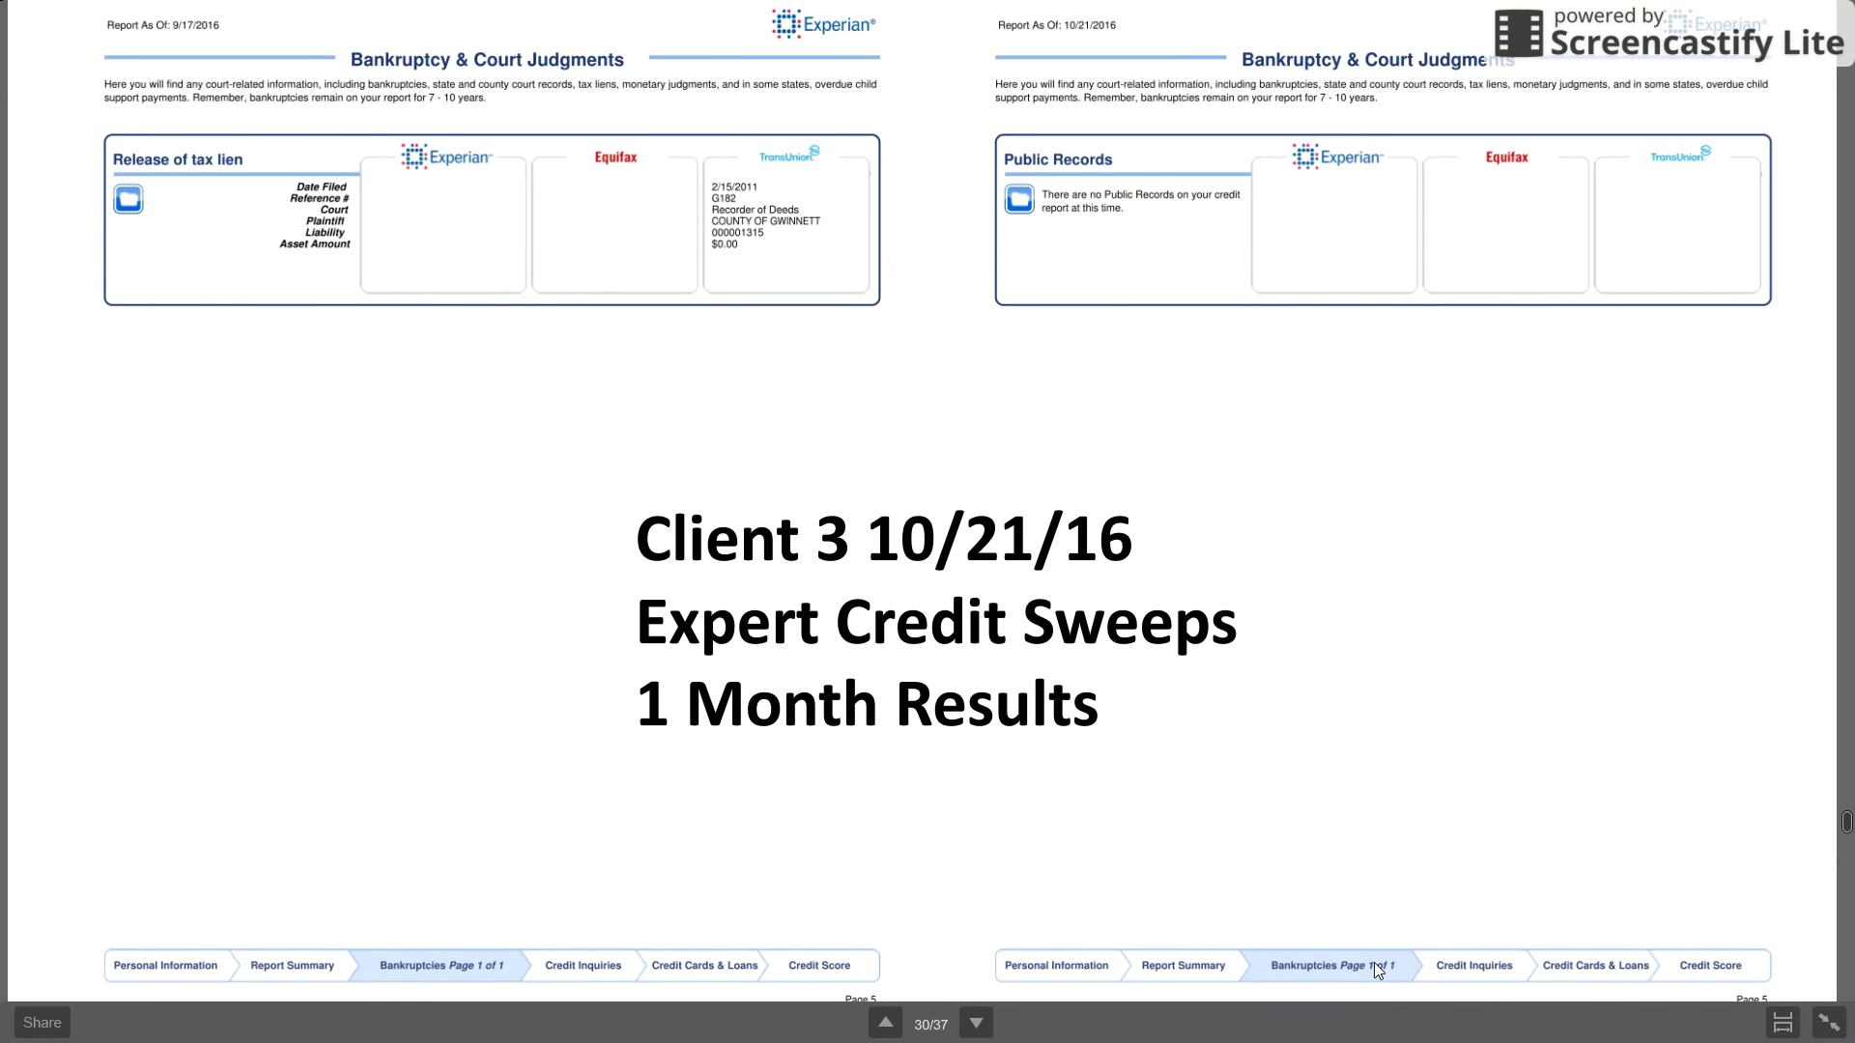
key("Escape")
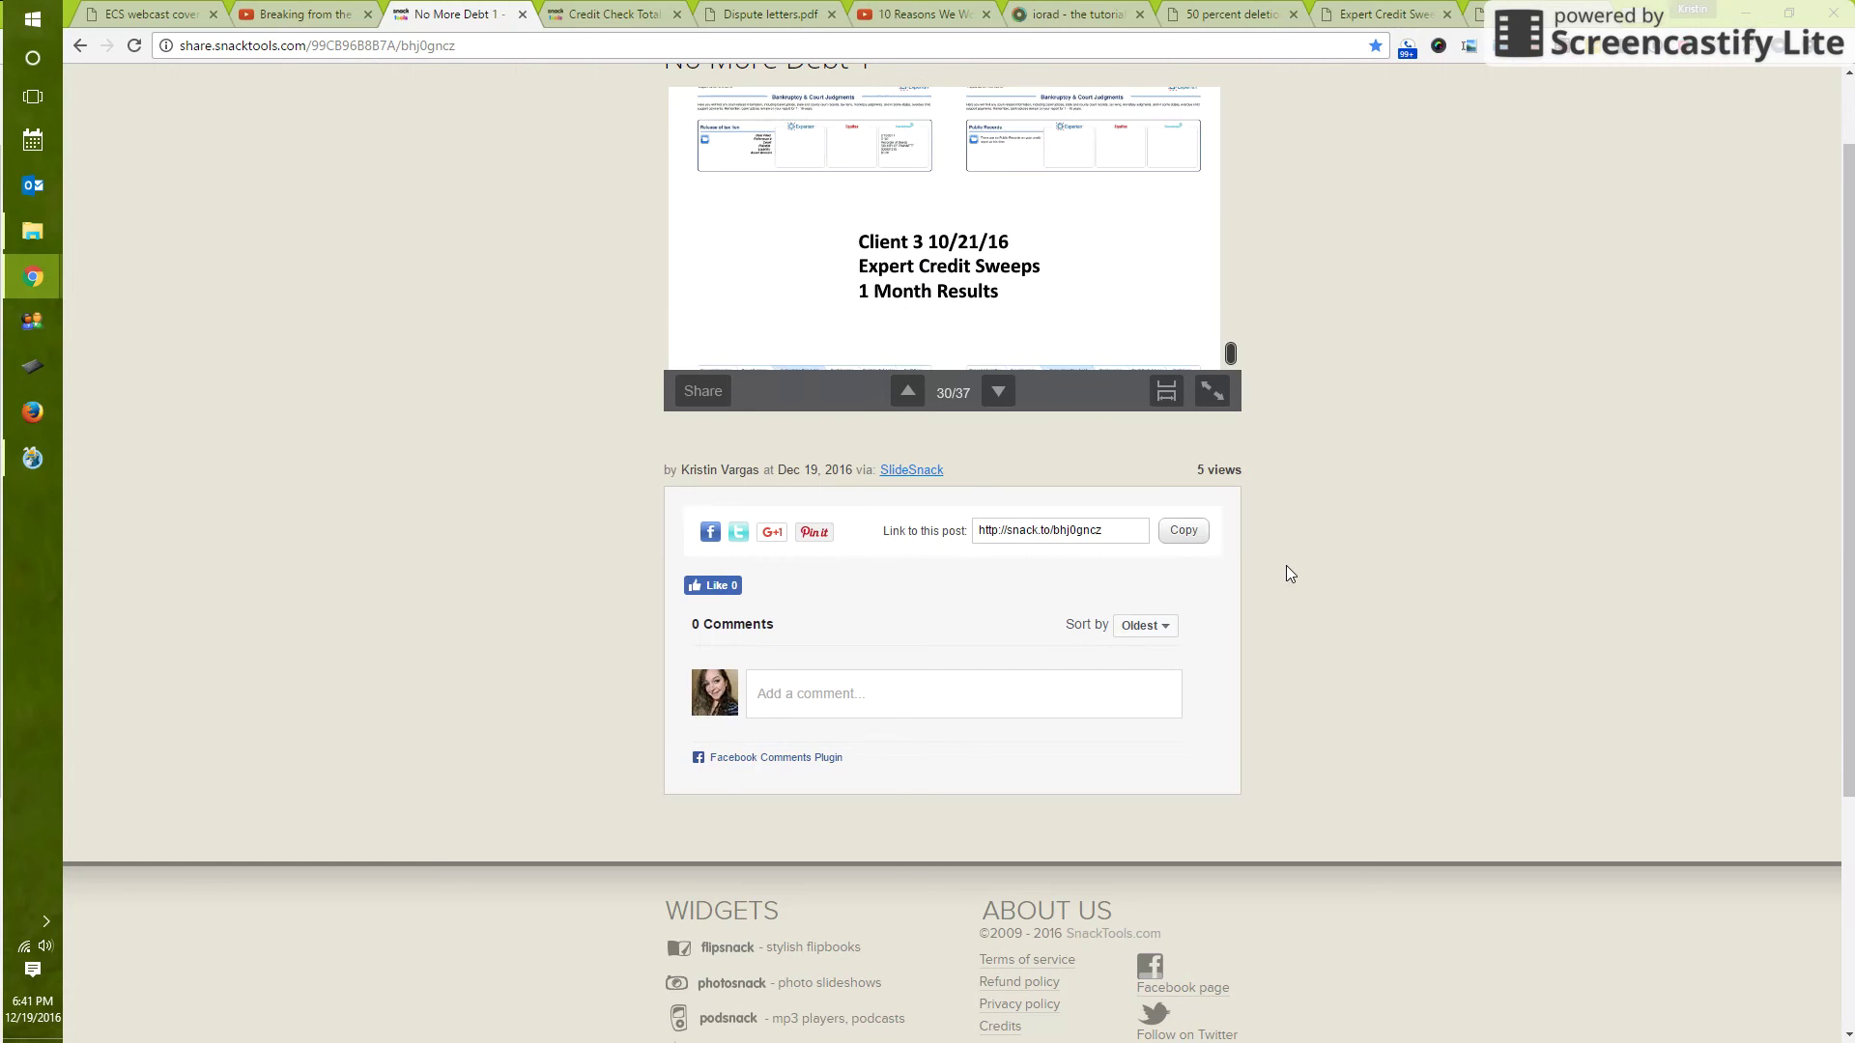
Open the Credit Check Total presentation full screen from its share screen.
left_click(626, 12)
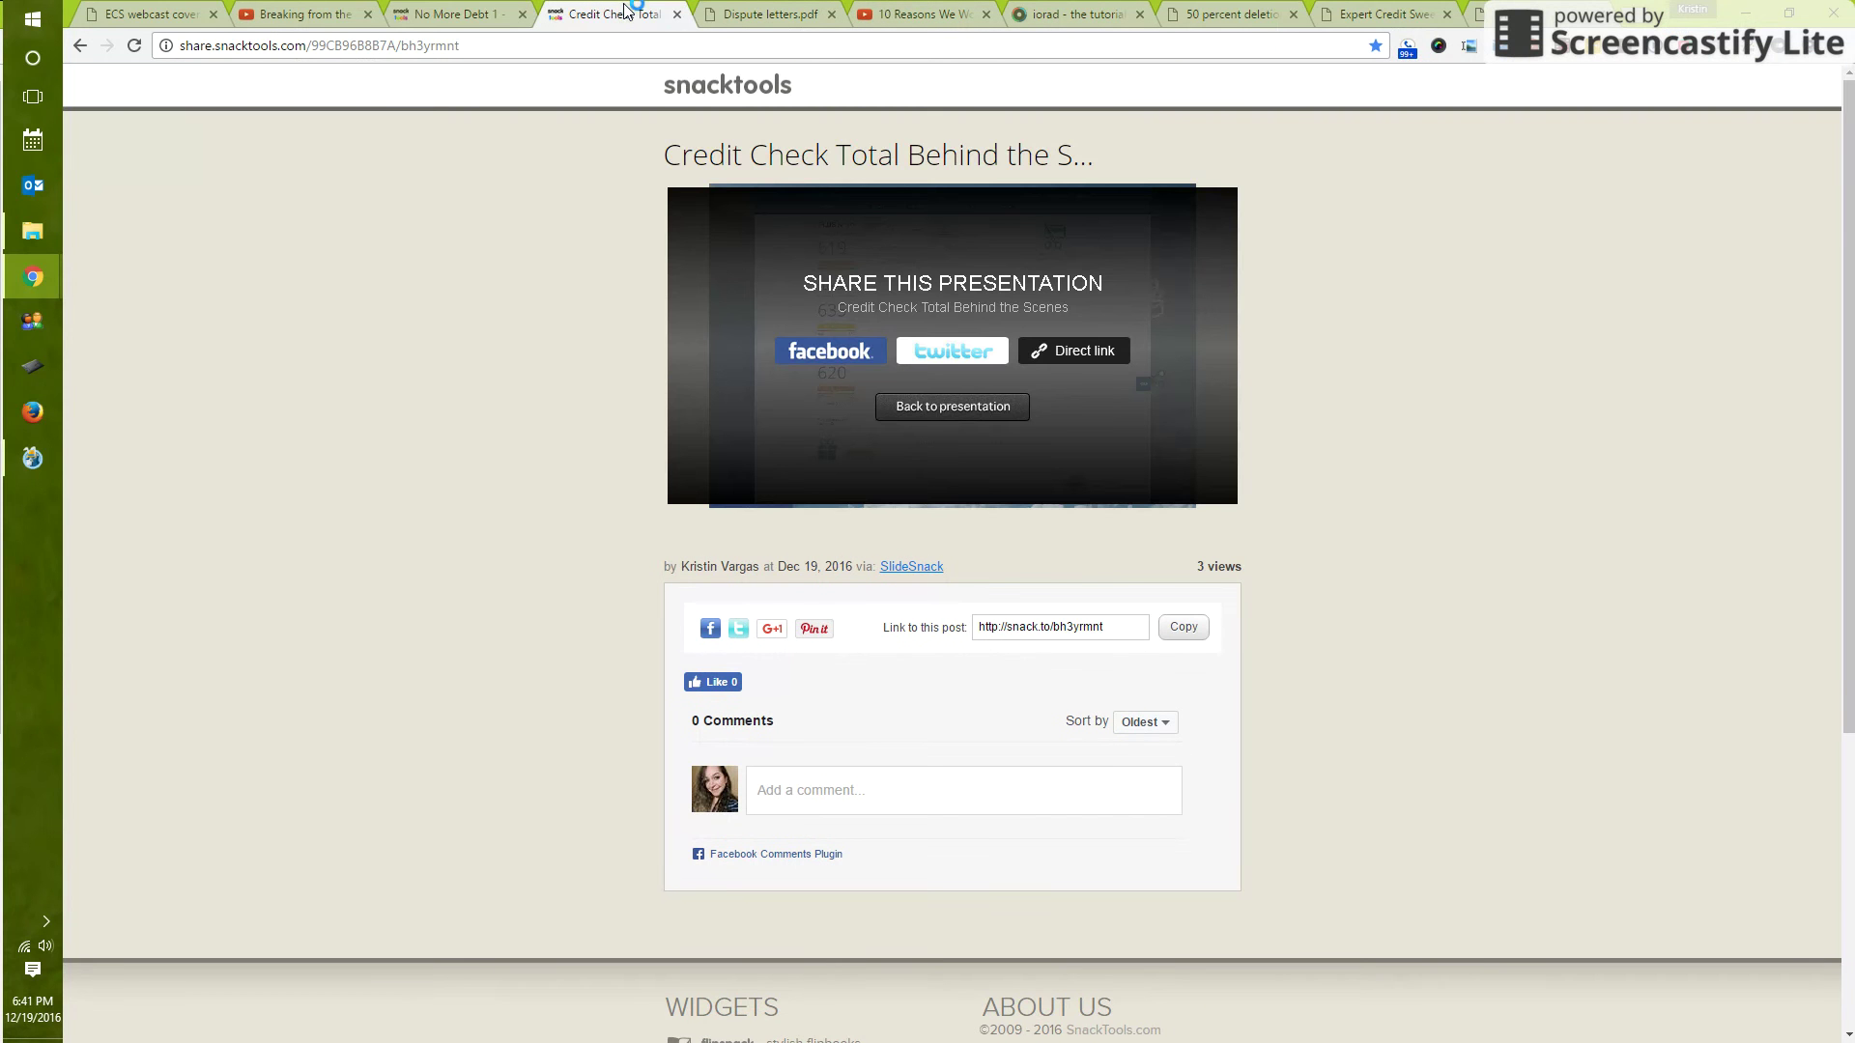
left_click(951, 412)
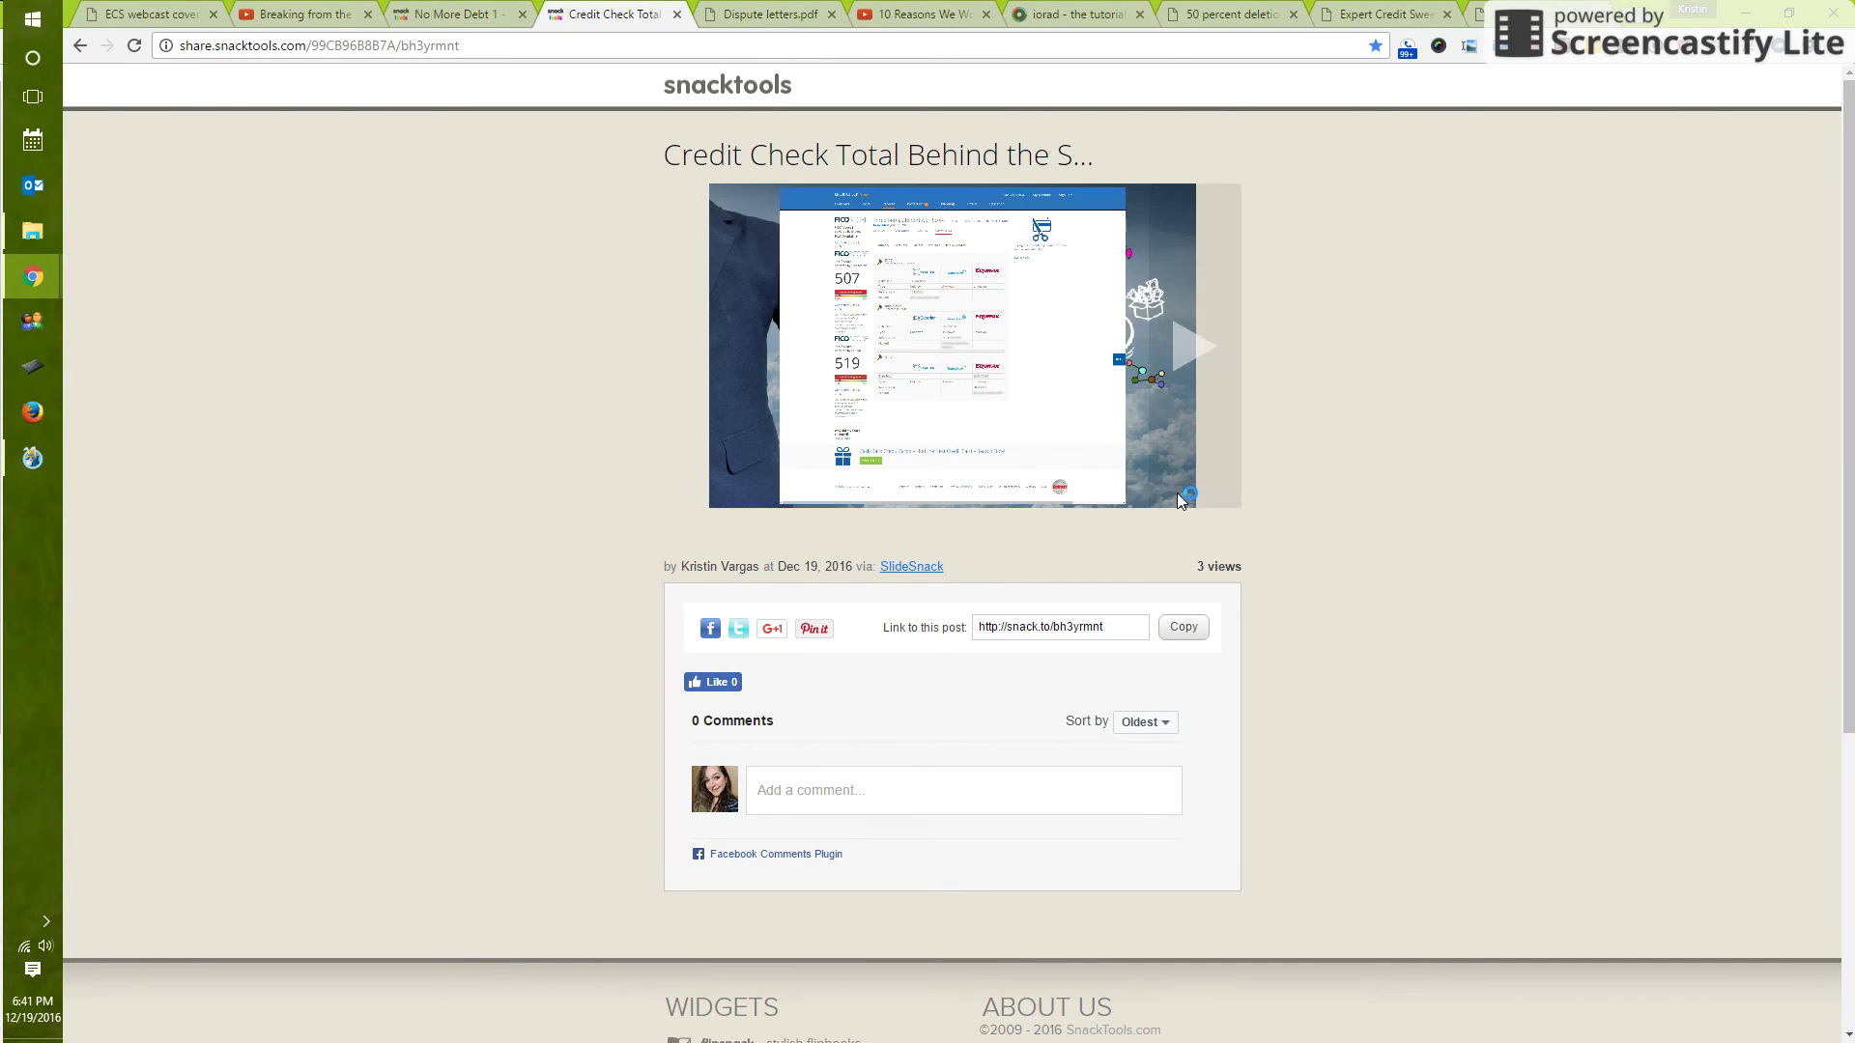
left_click(963, 361)
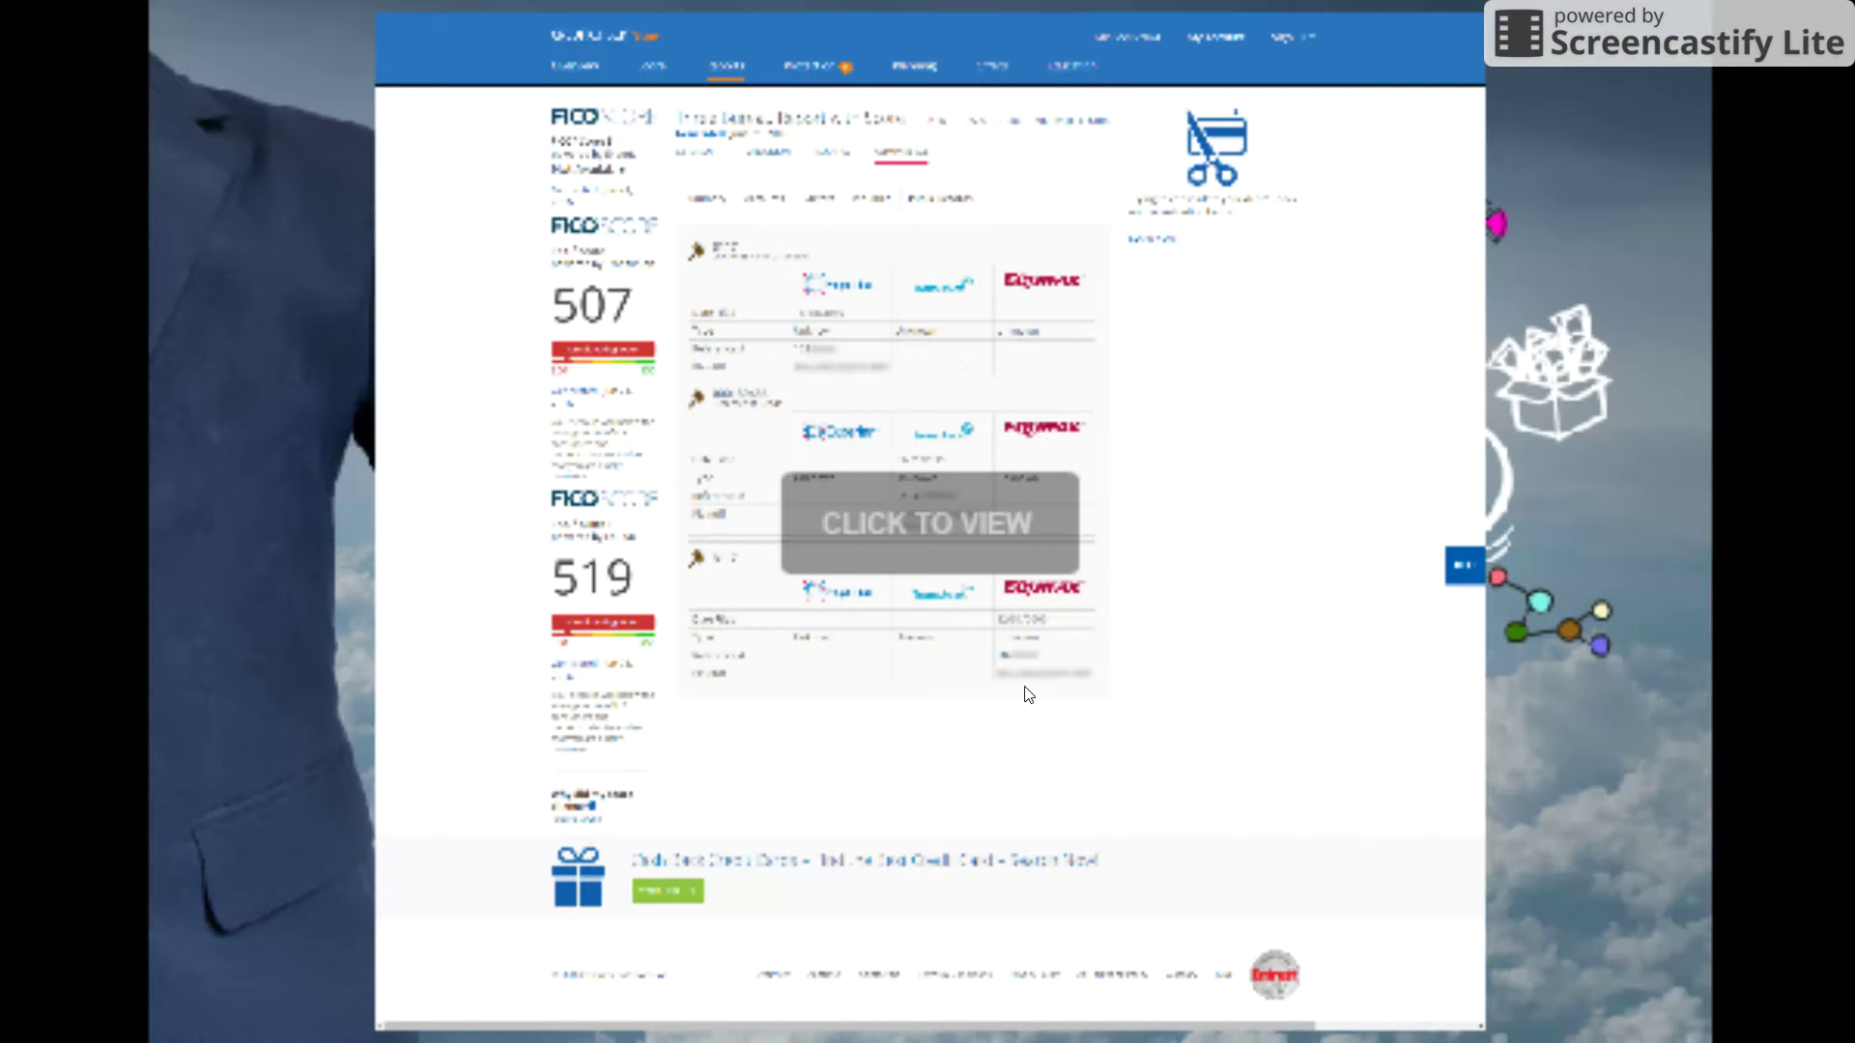
left_click(1205, 694)
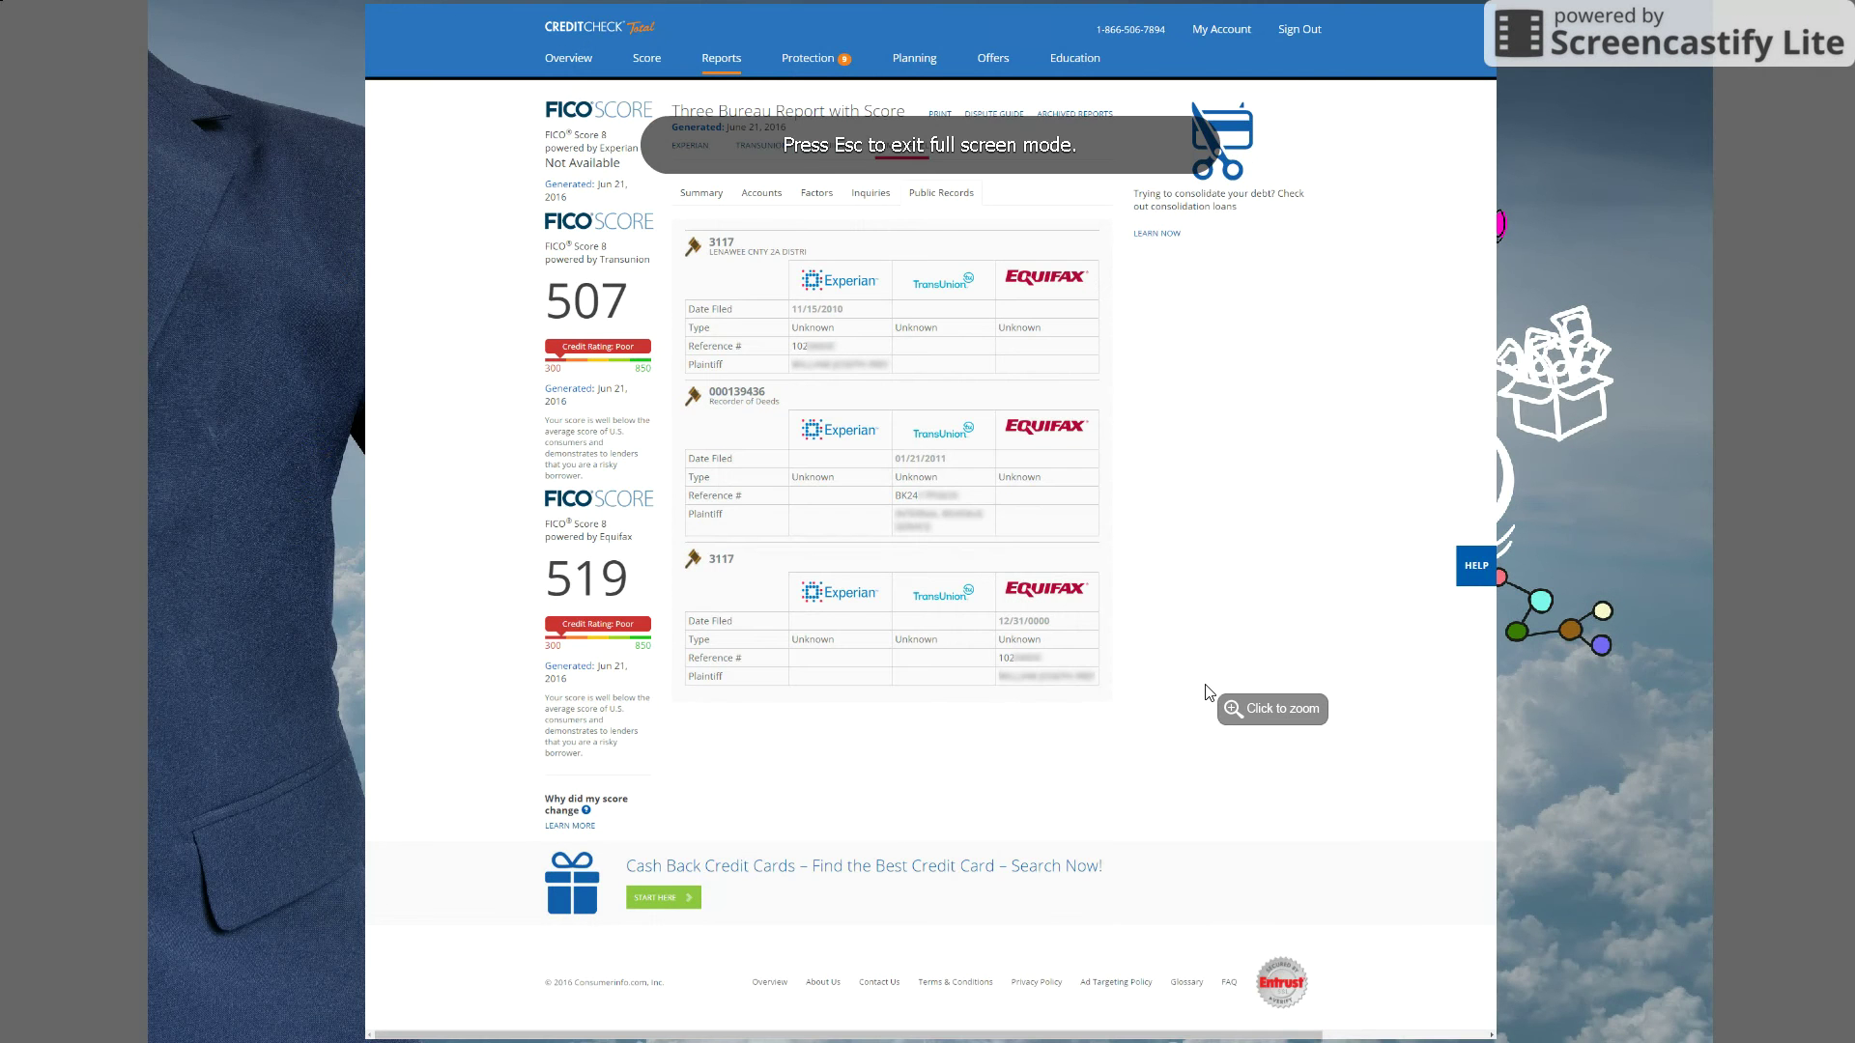
Step through every credit report screenshot, July 23, 2016 onward, to the final share screen.
key("Right")
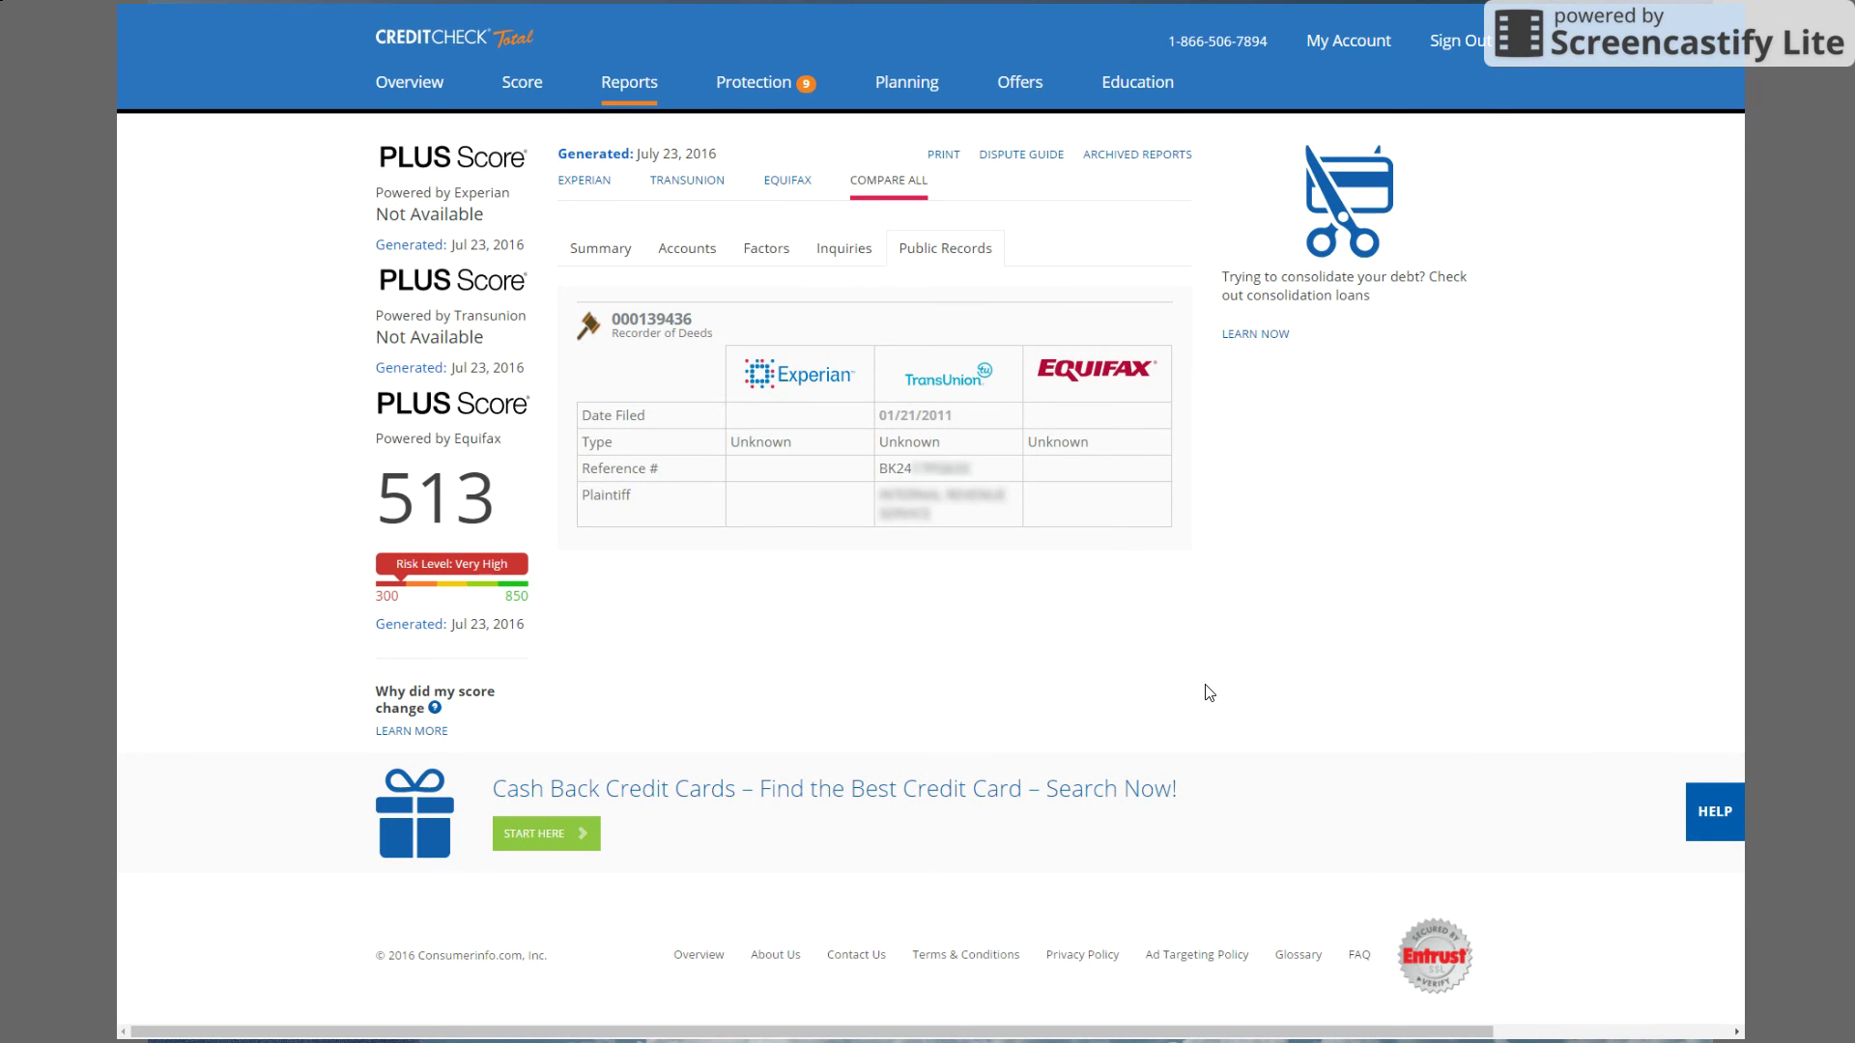
key("Right")
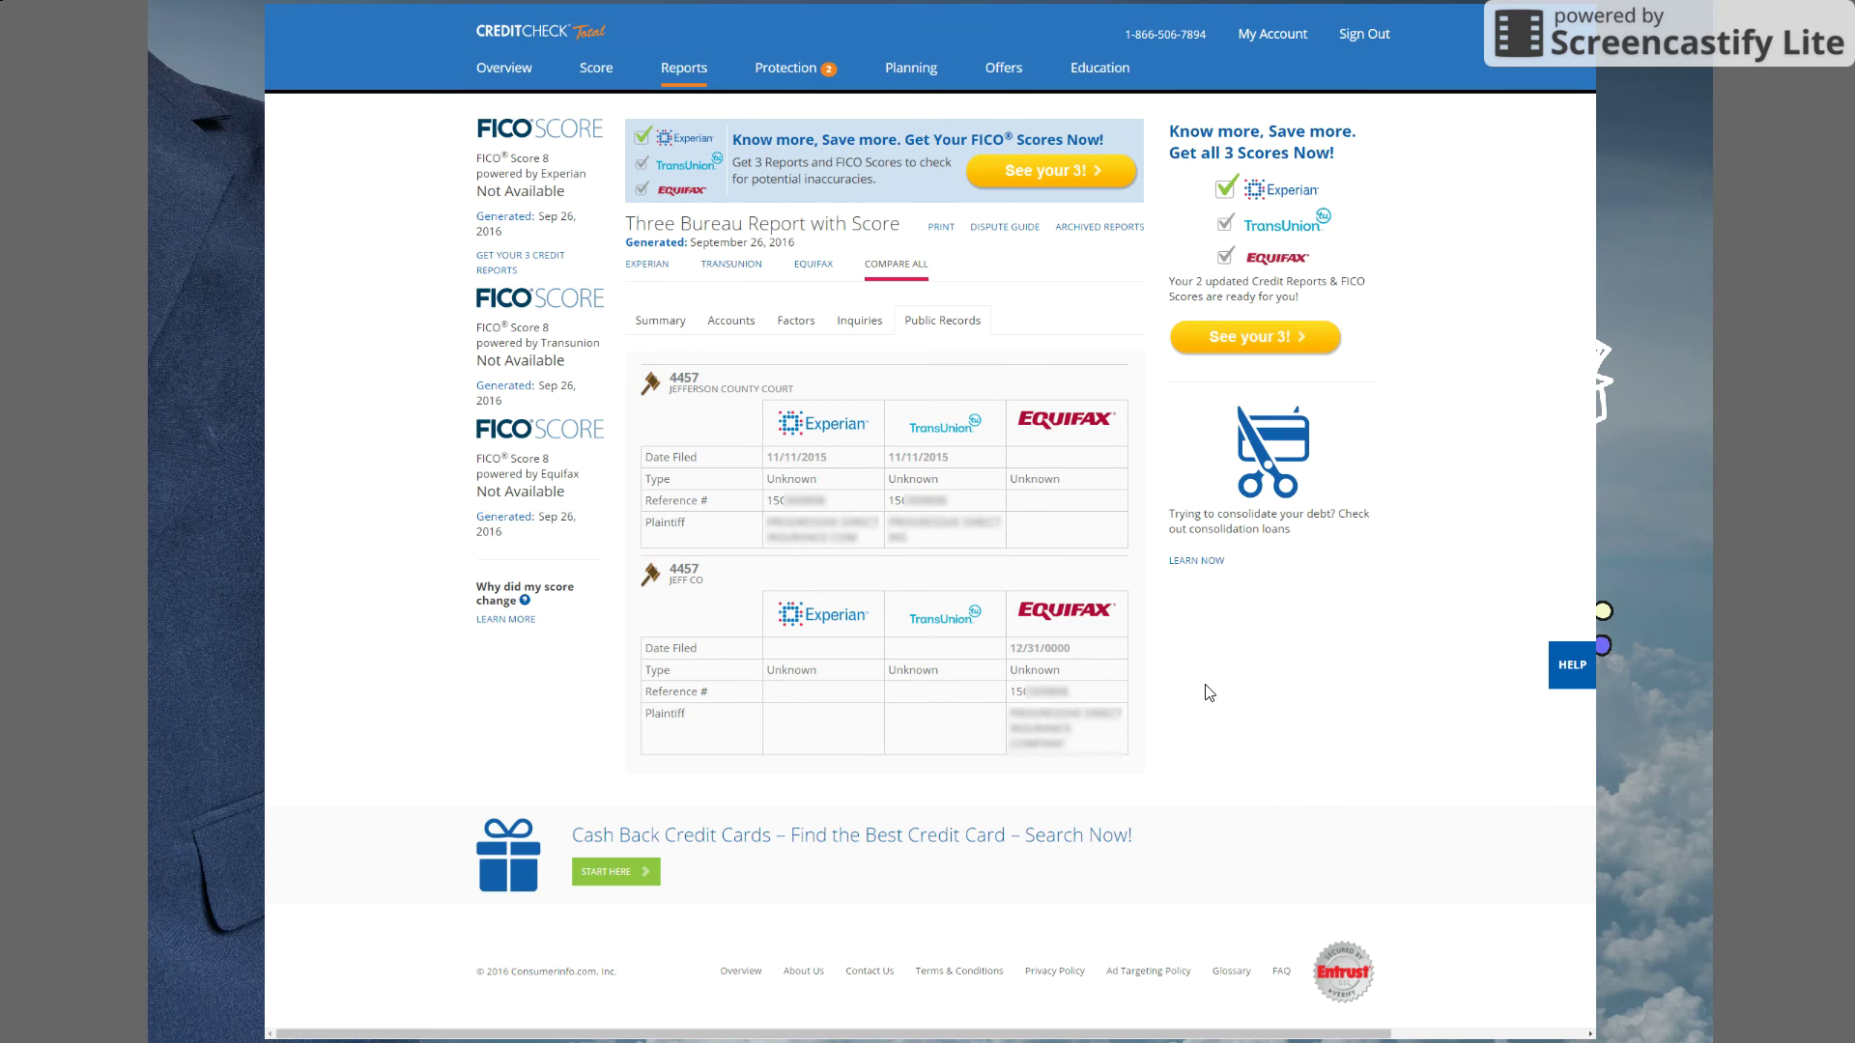
key("Right")
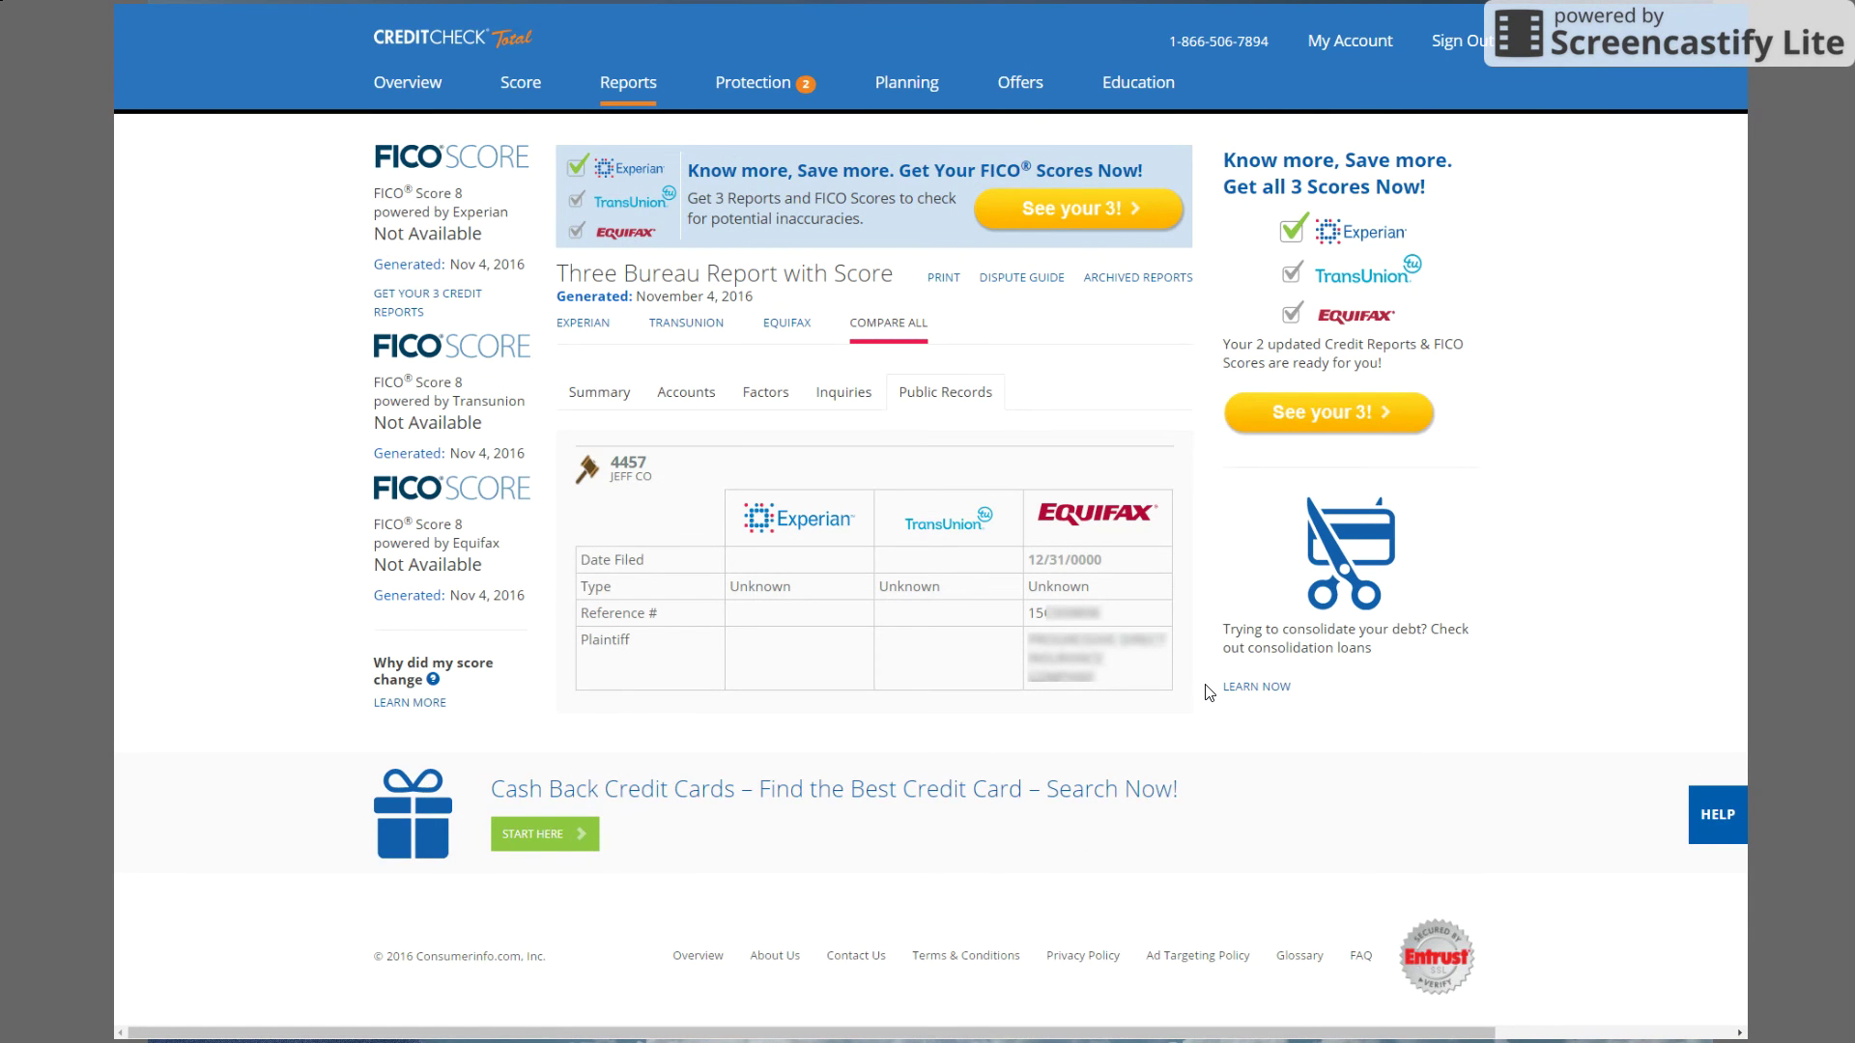
key("Right")
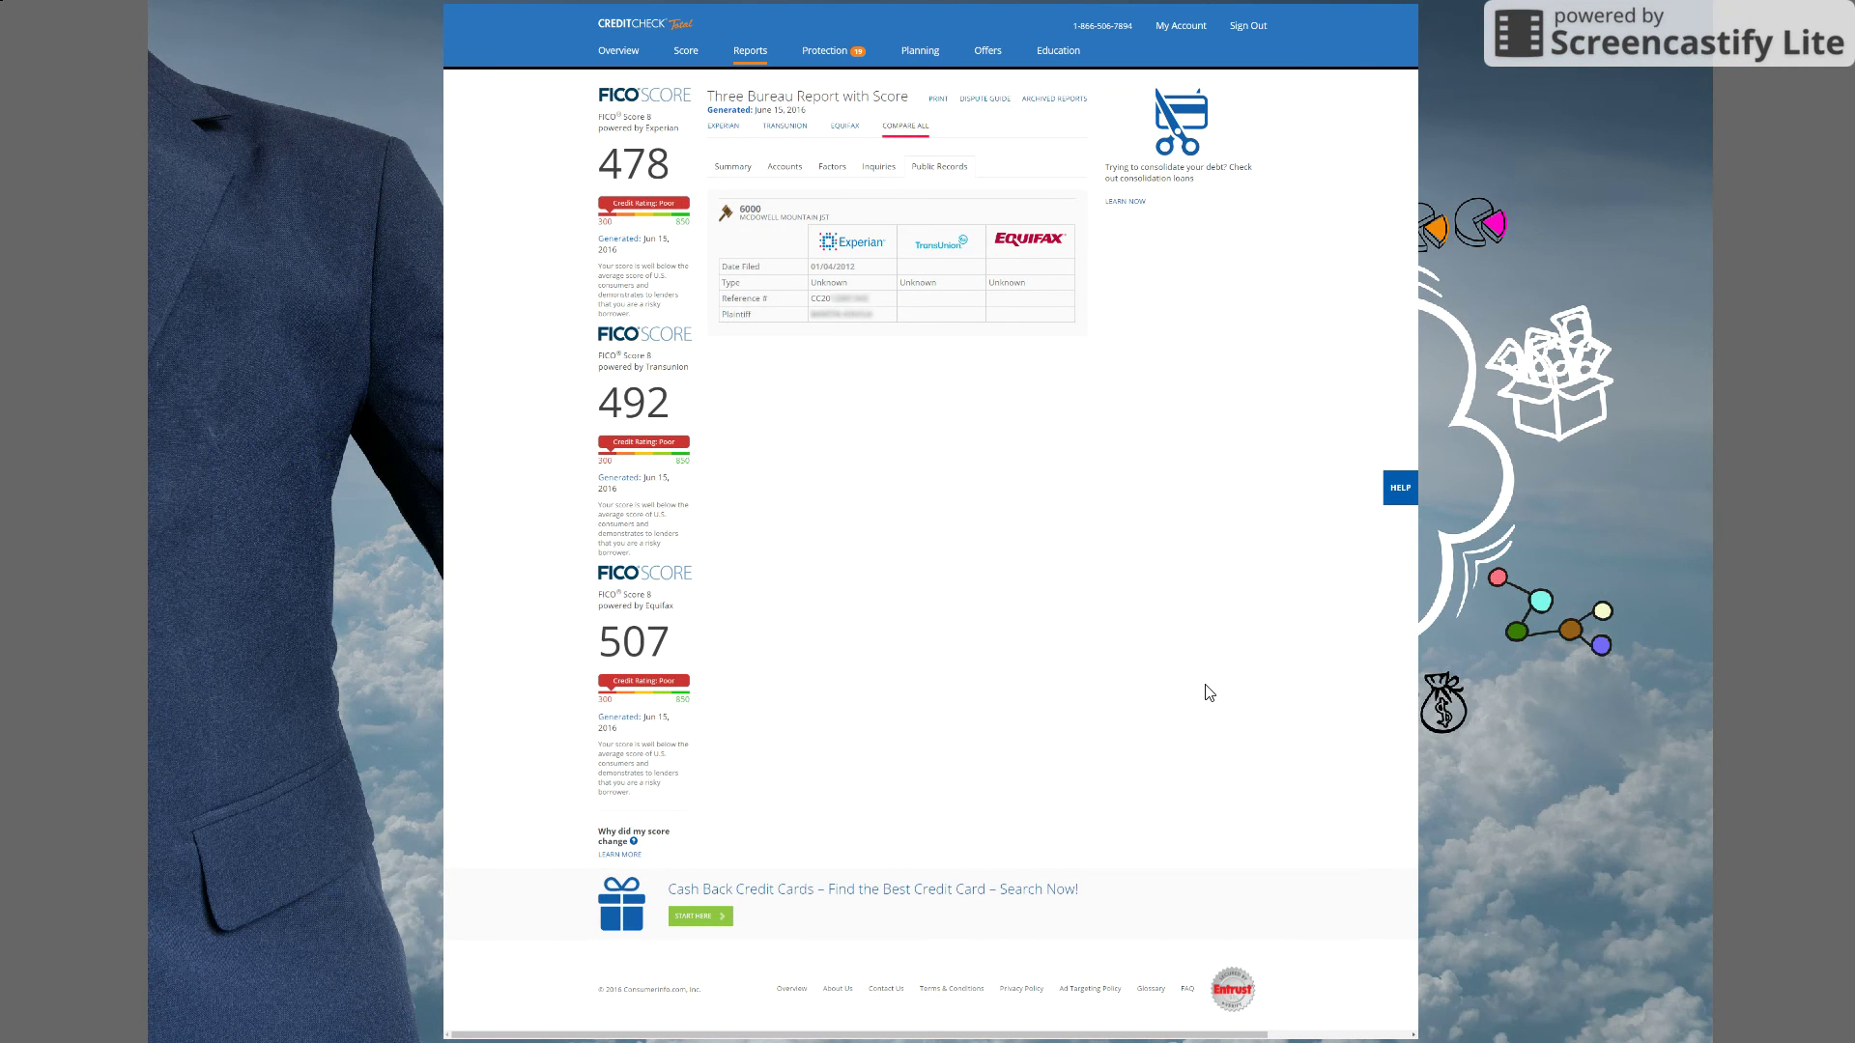
key("Right")
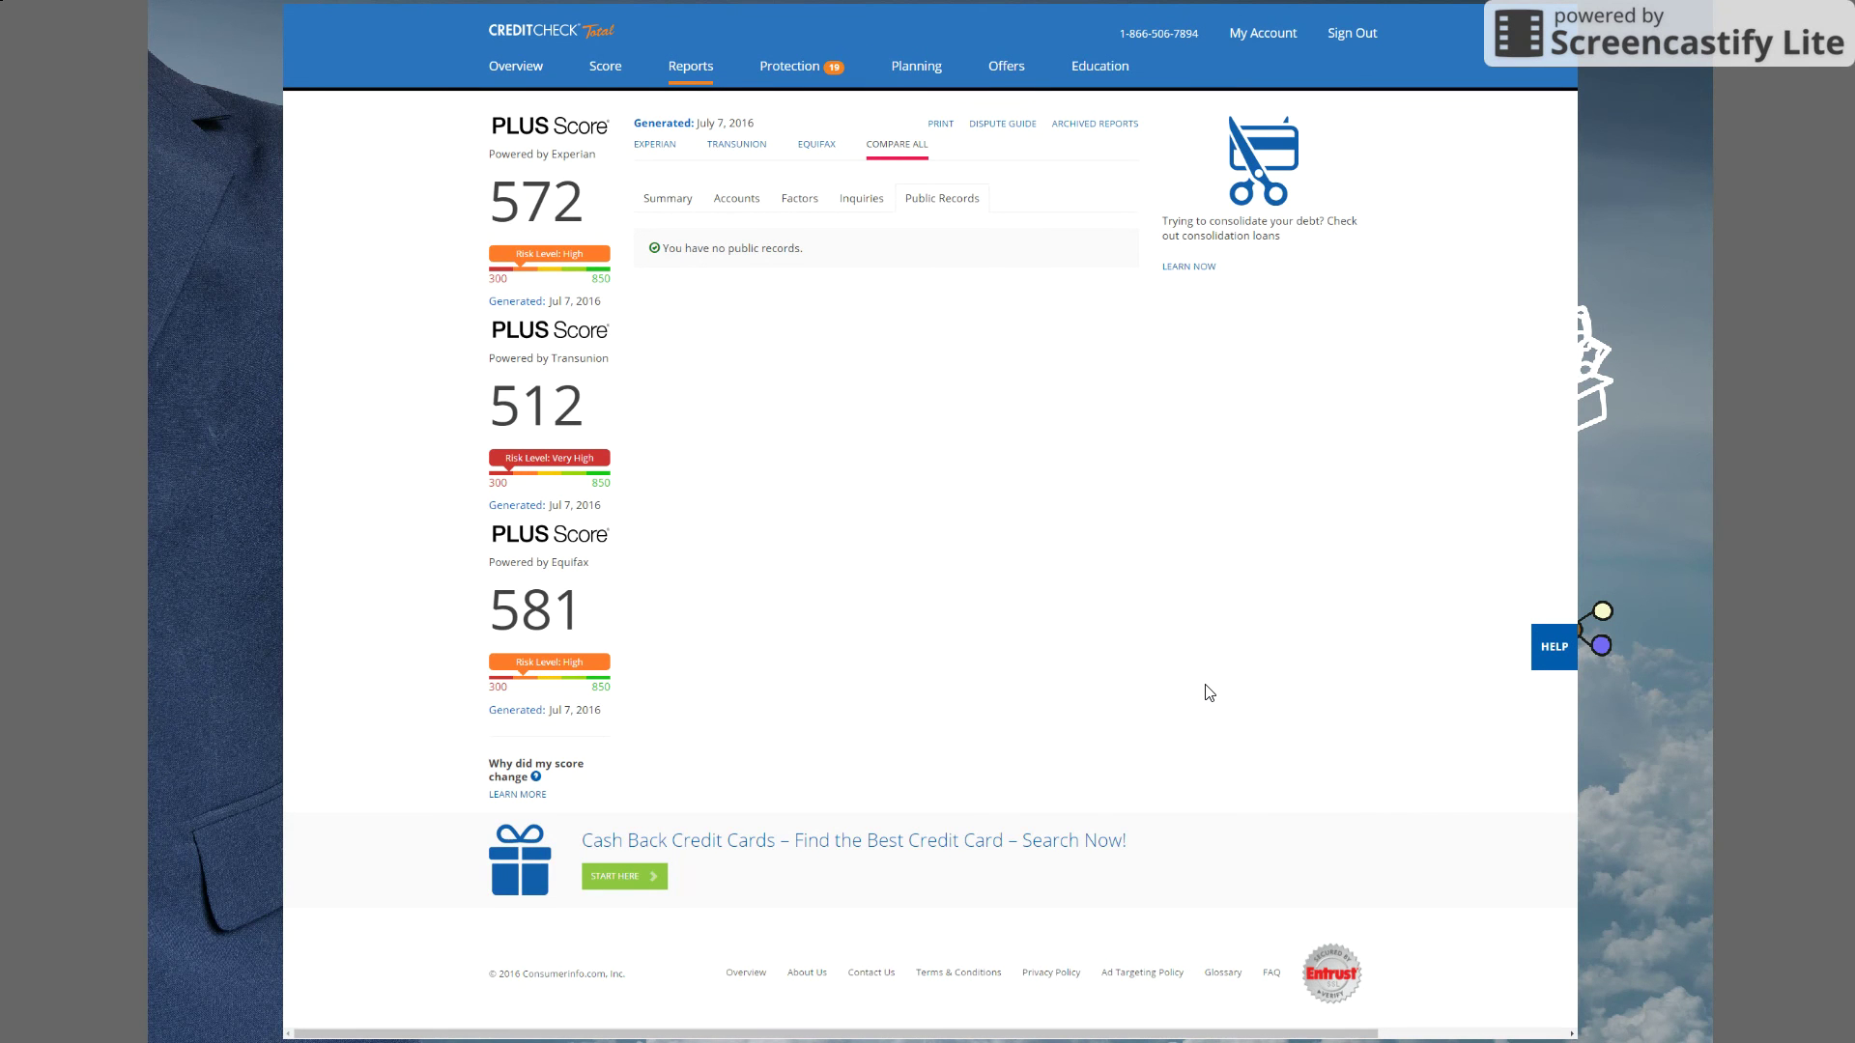
key("Right")
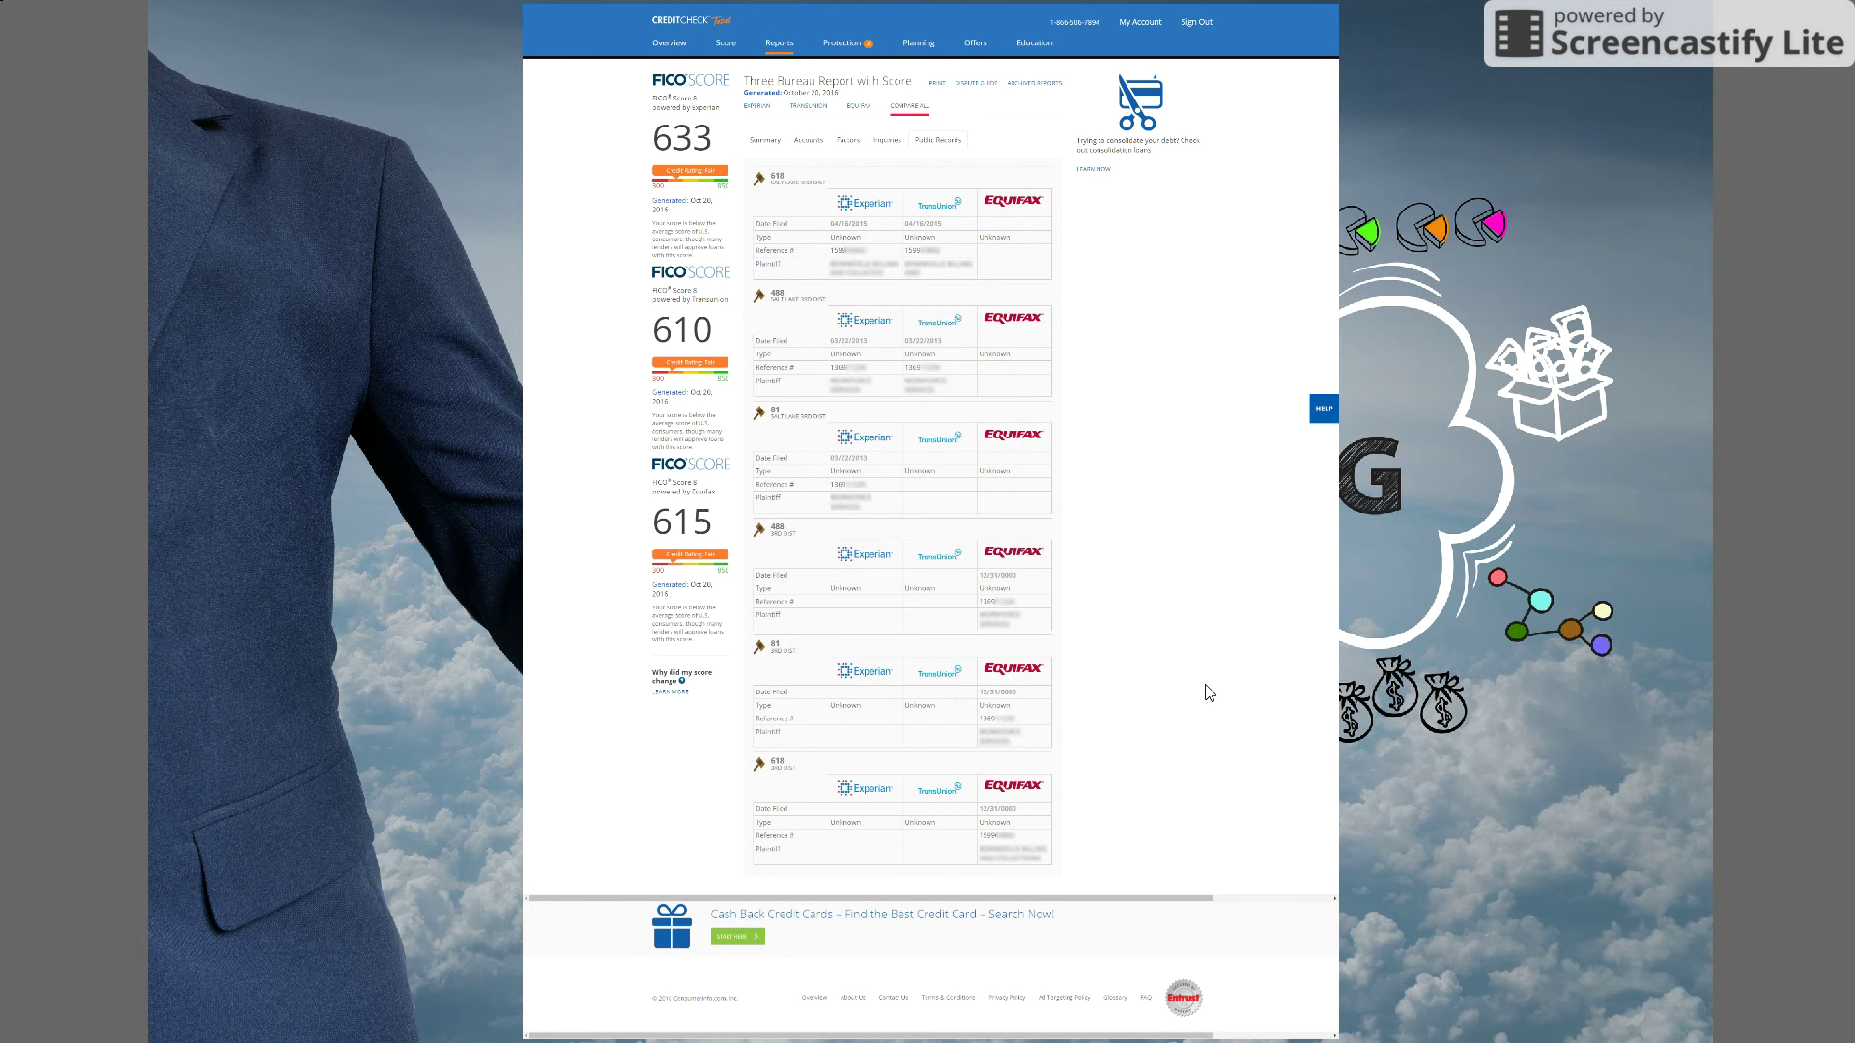
key("Right")
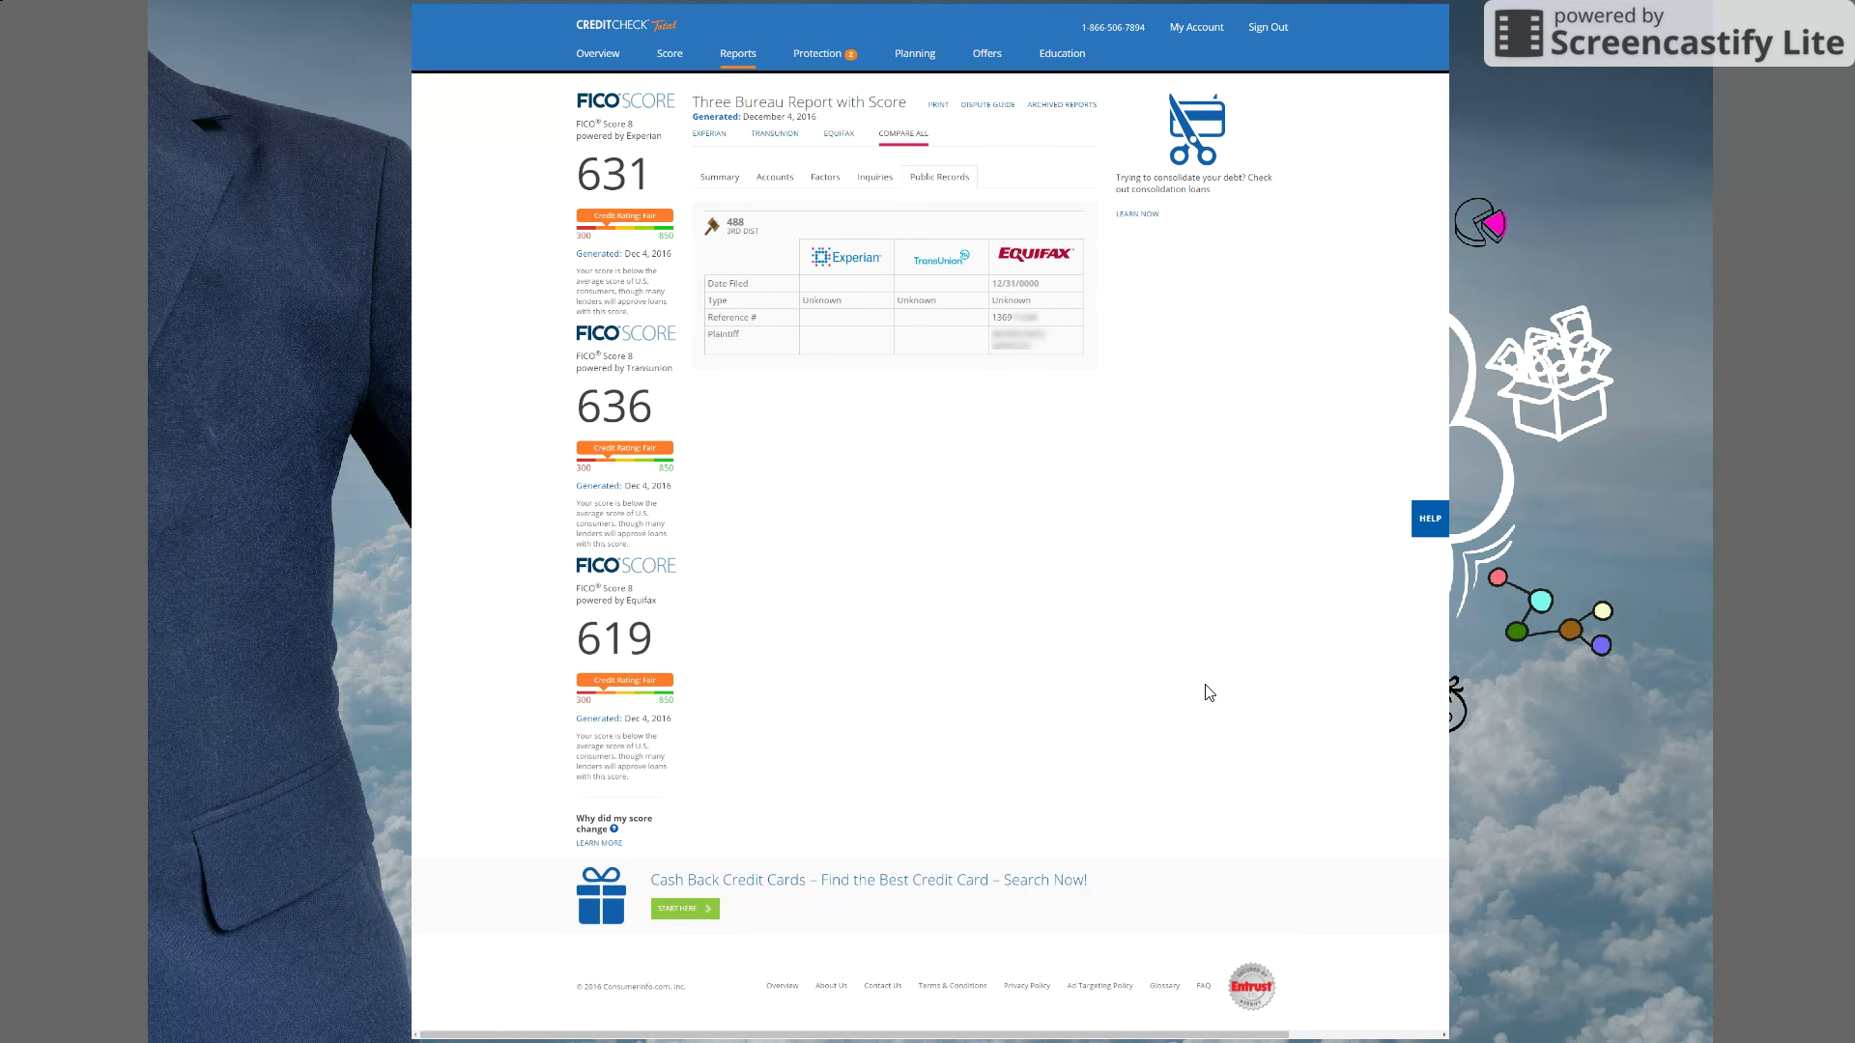
key("Right")
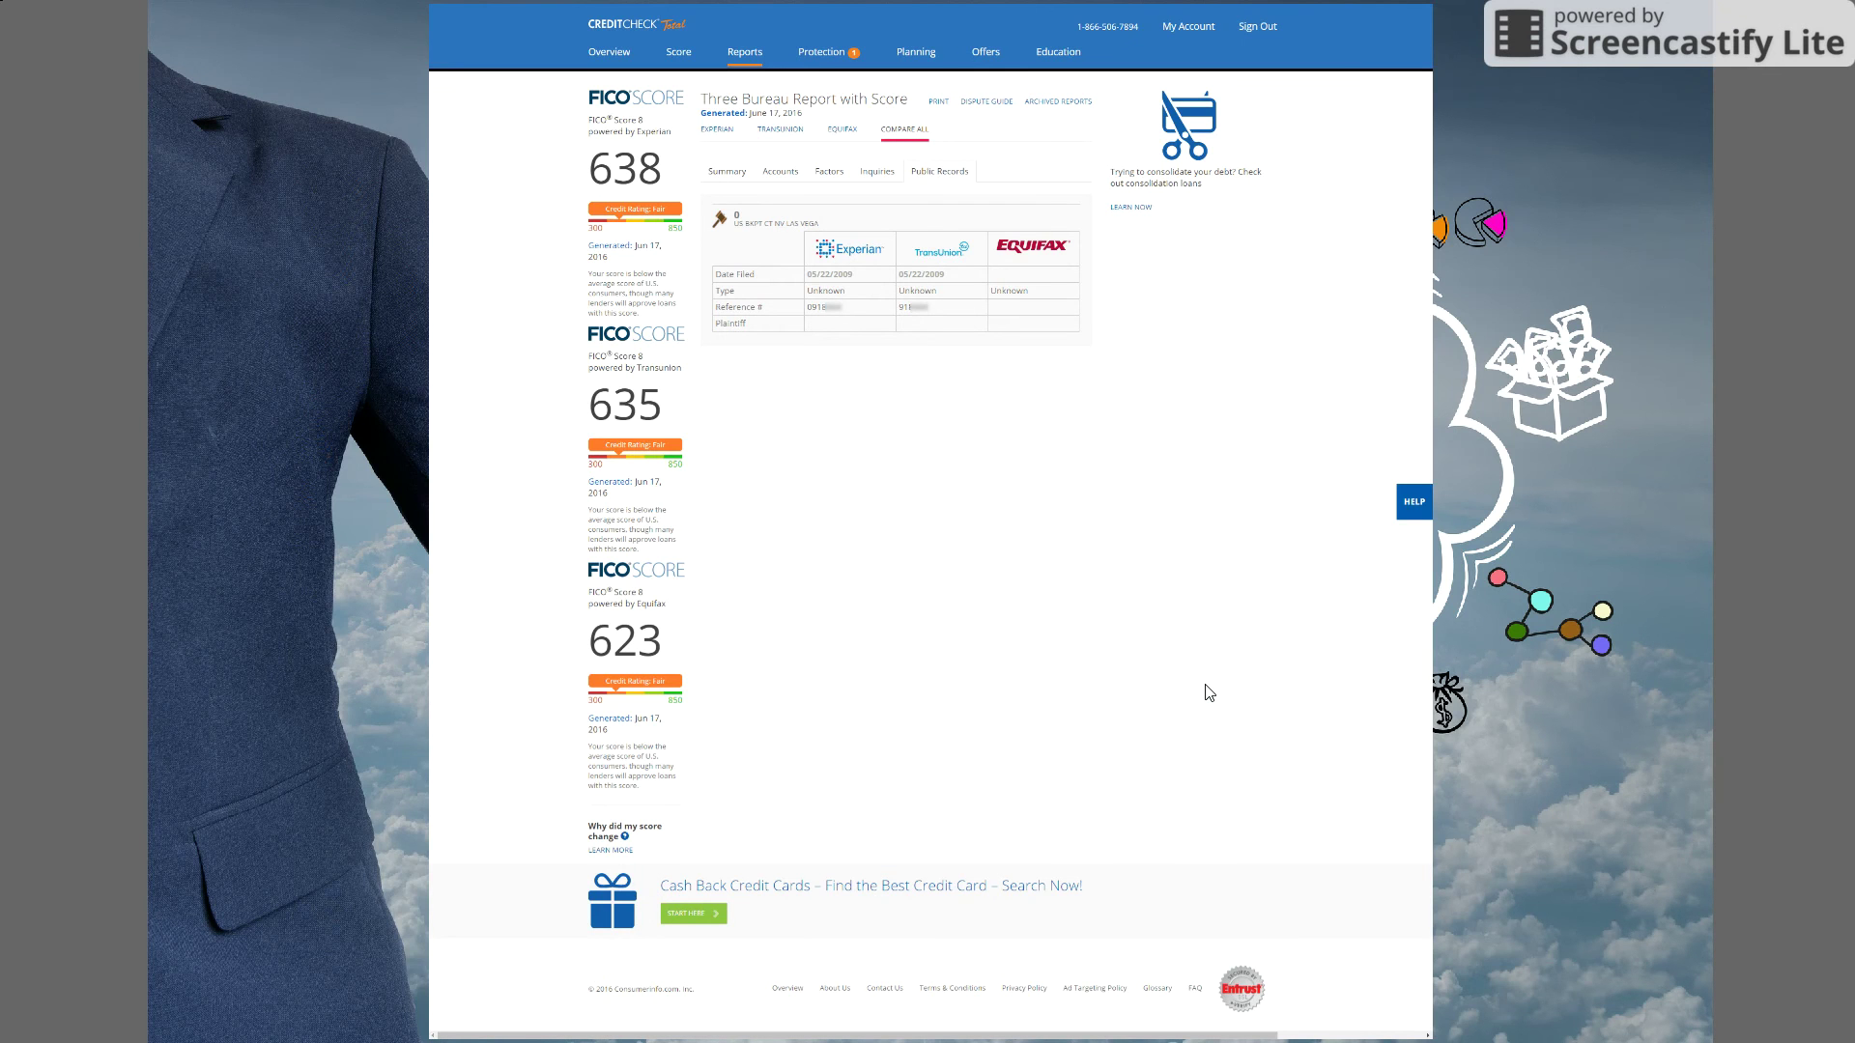
key("Right")
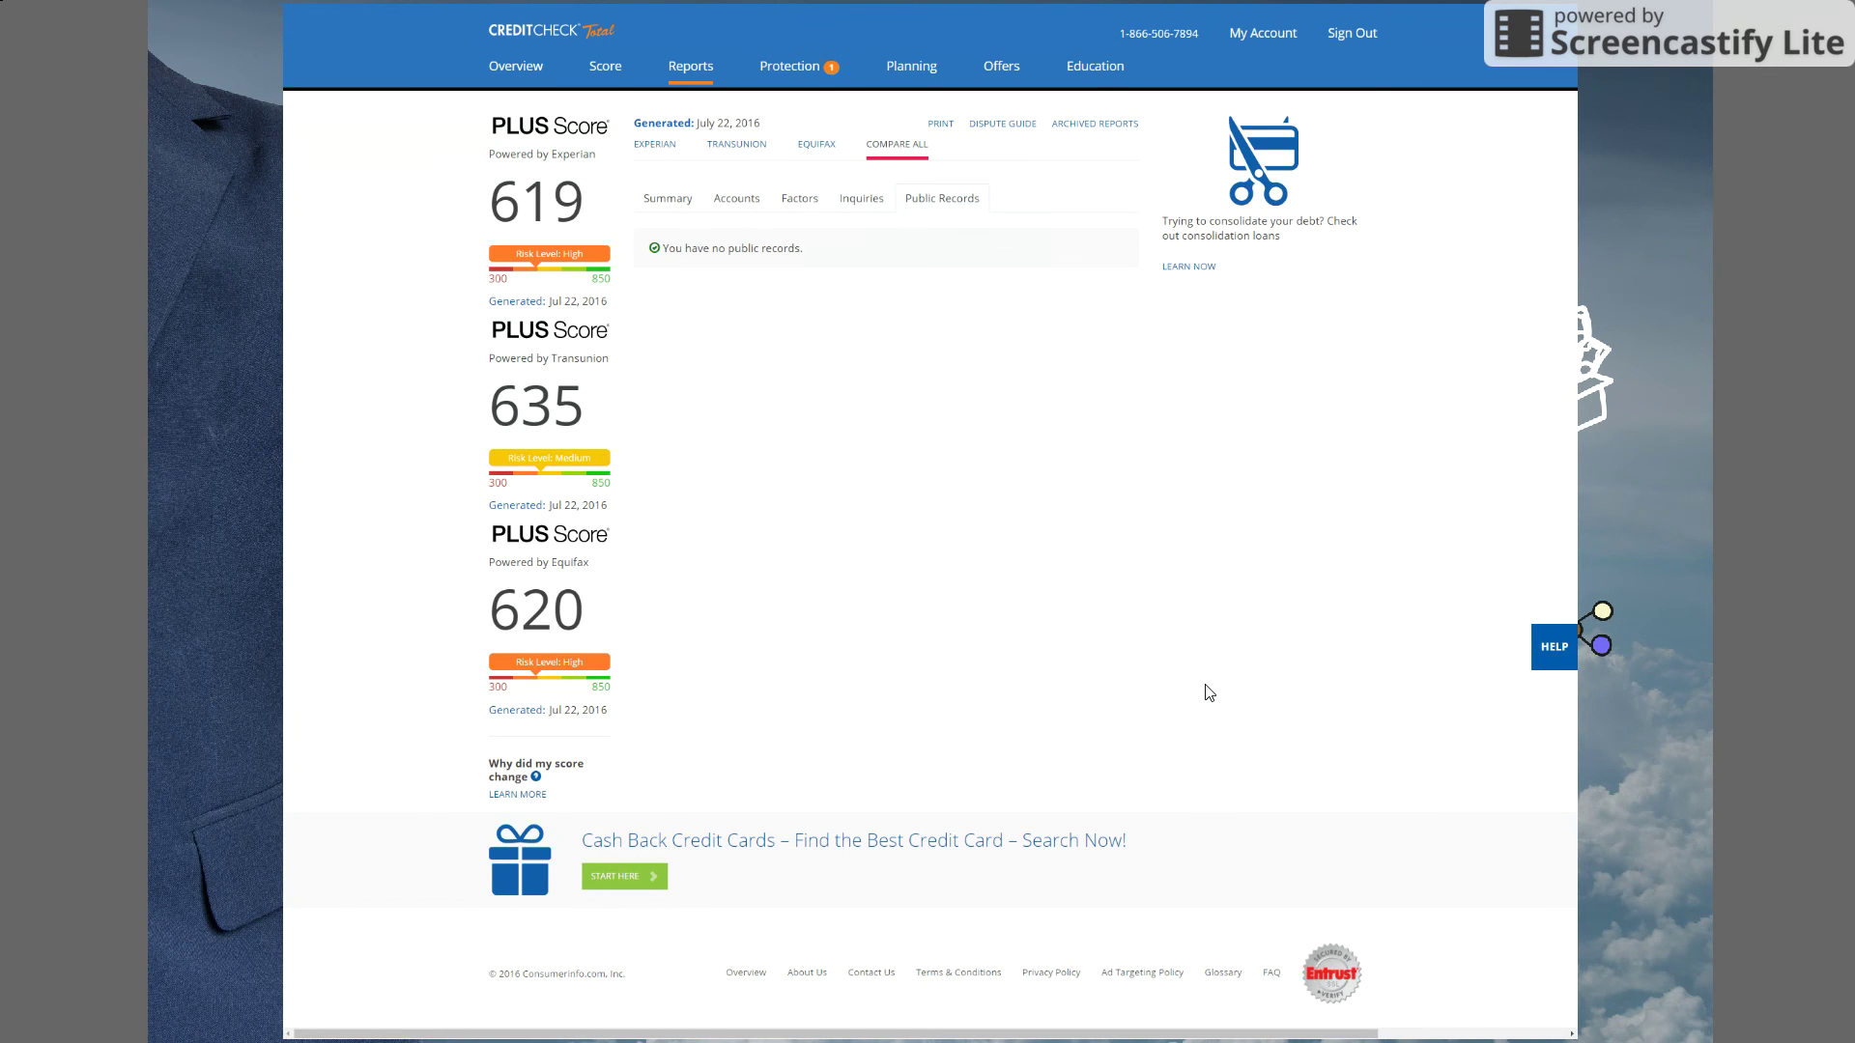
key("Right")
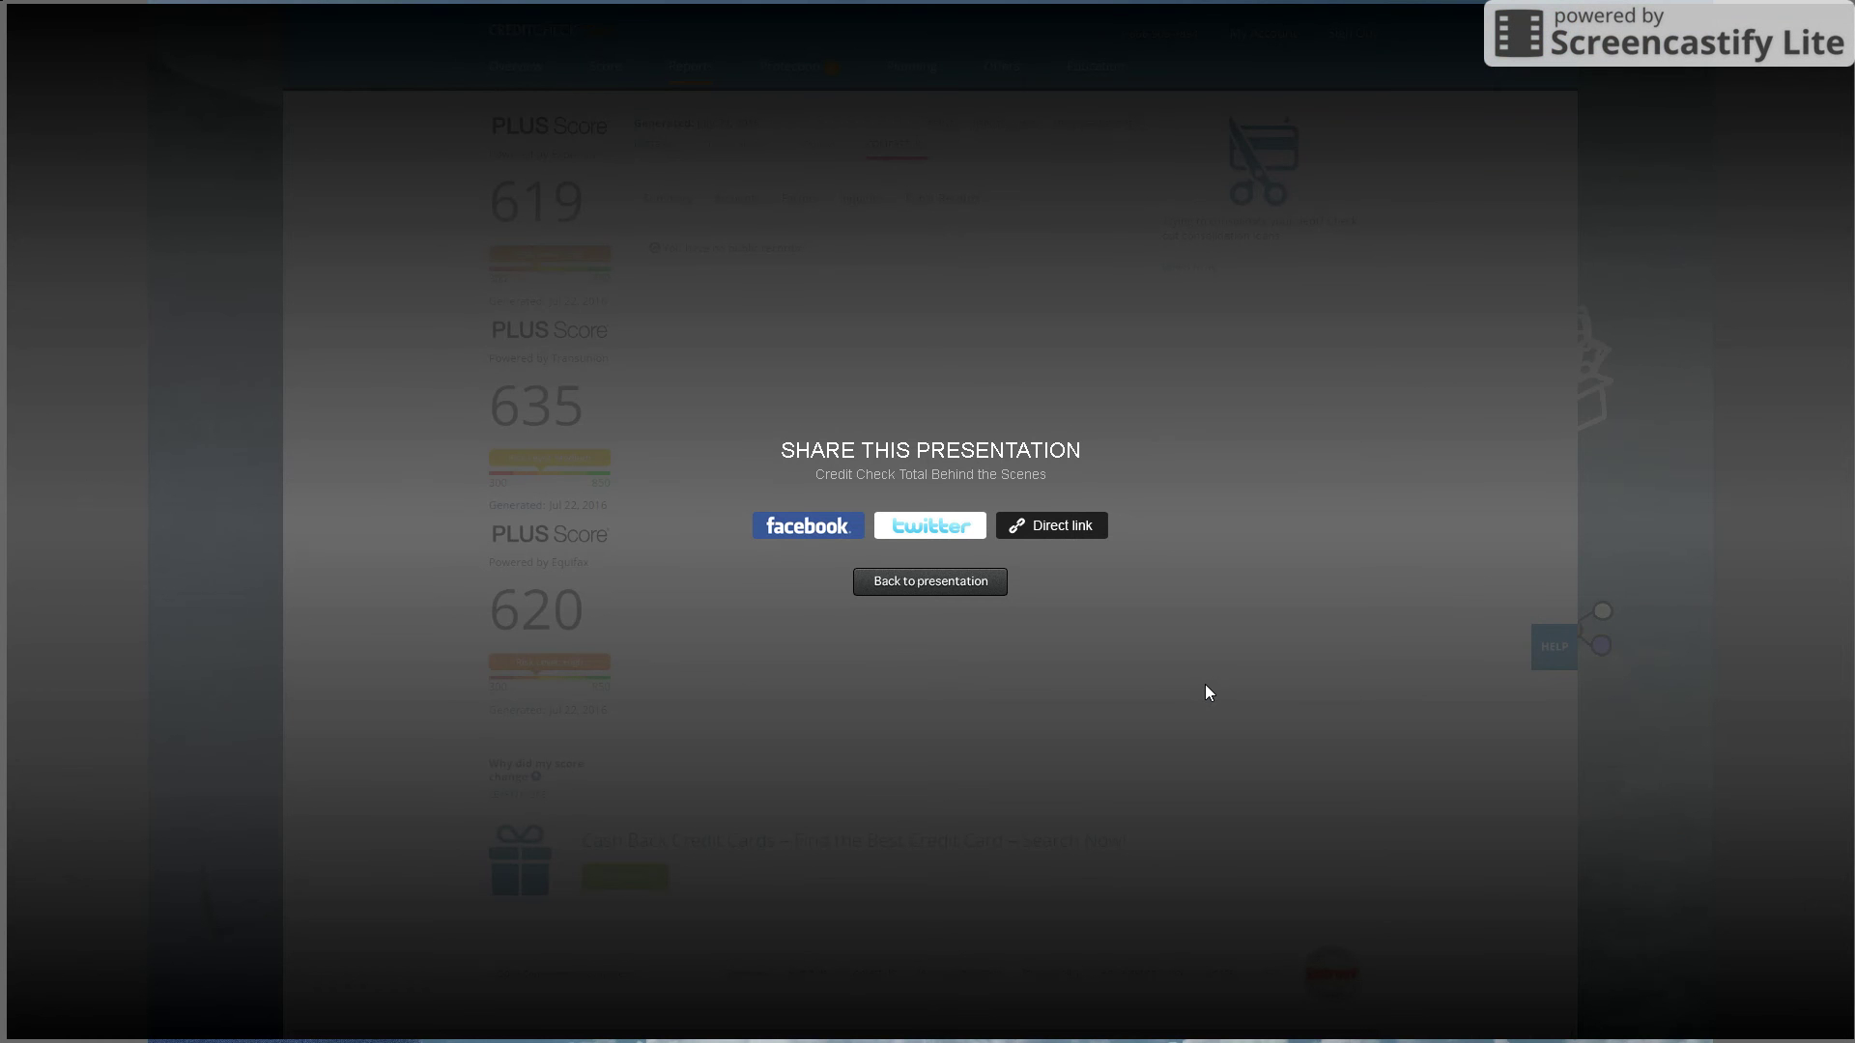
Leave full-screen view of the Credit Check Total presentation.
key("Escape")
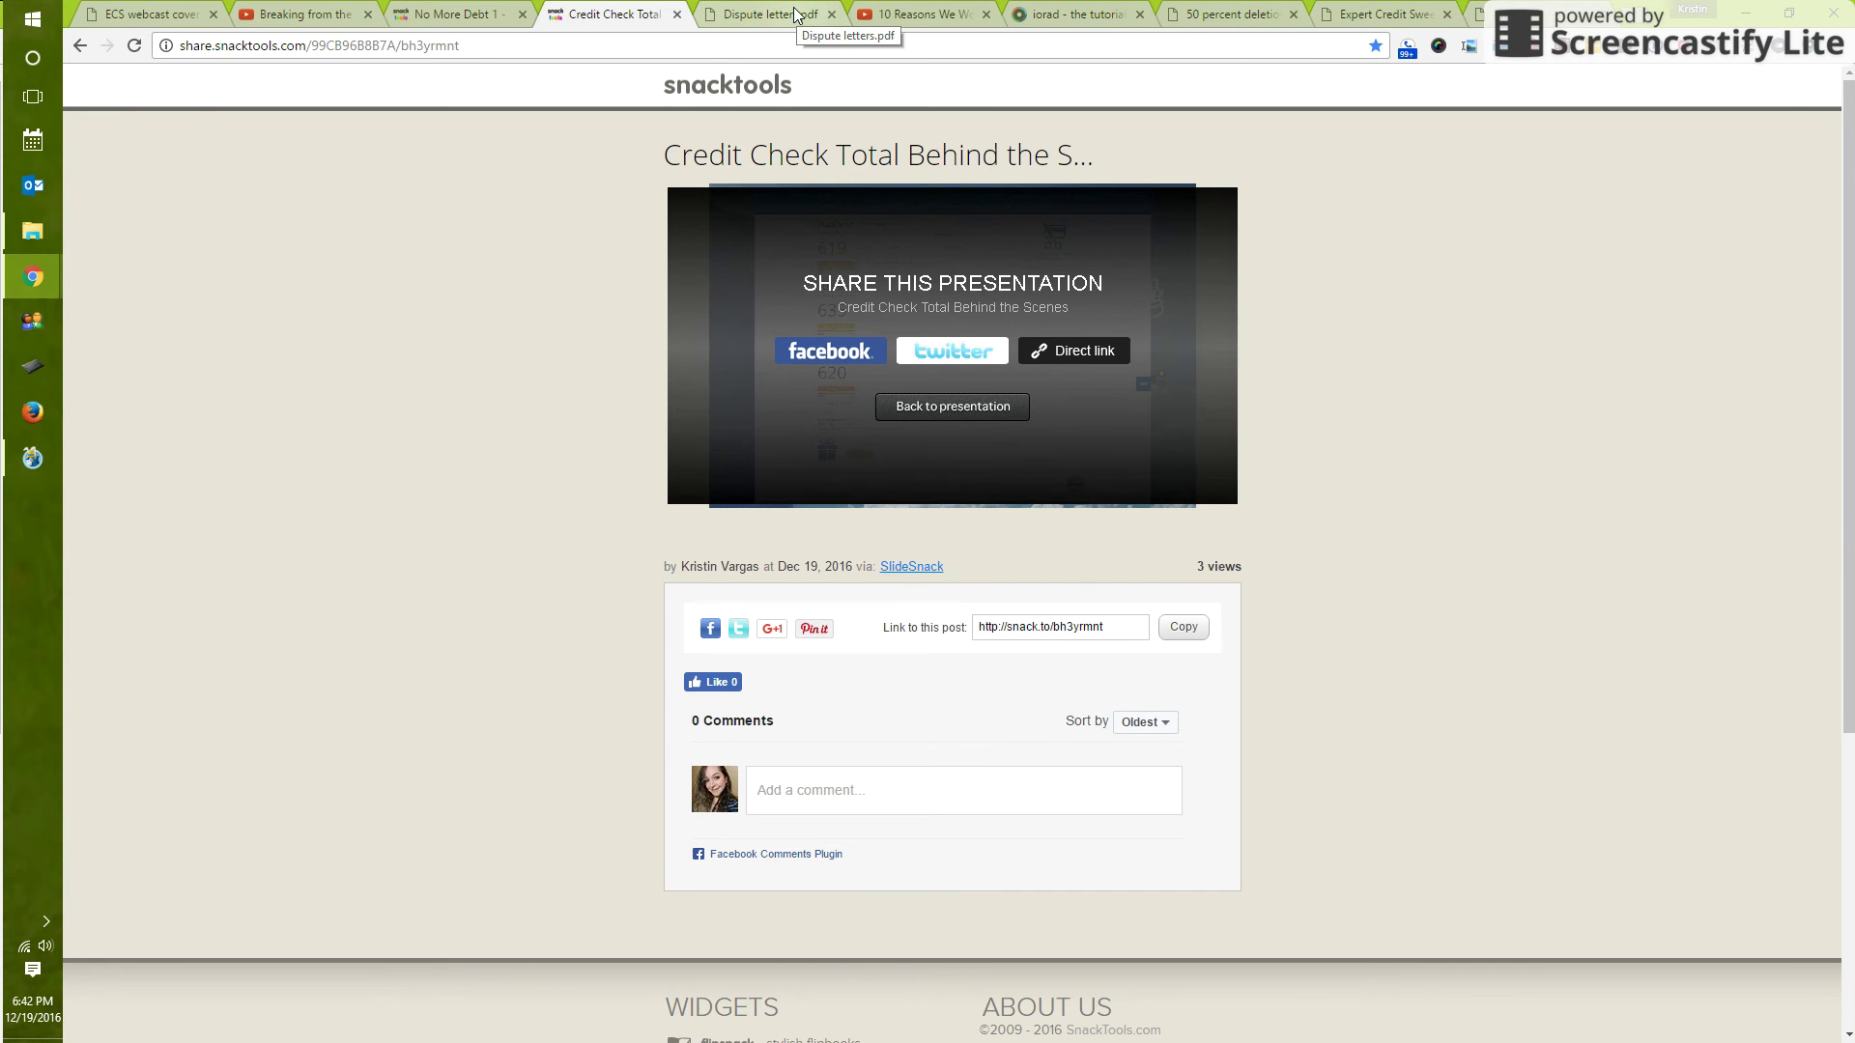
Open Dispute letters.pdf and enlarge the letter pages three zoom steps.
left_click(795, 16)
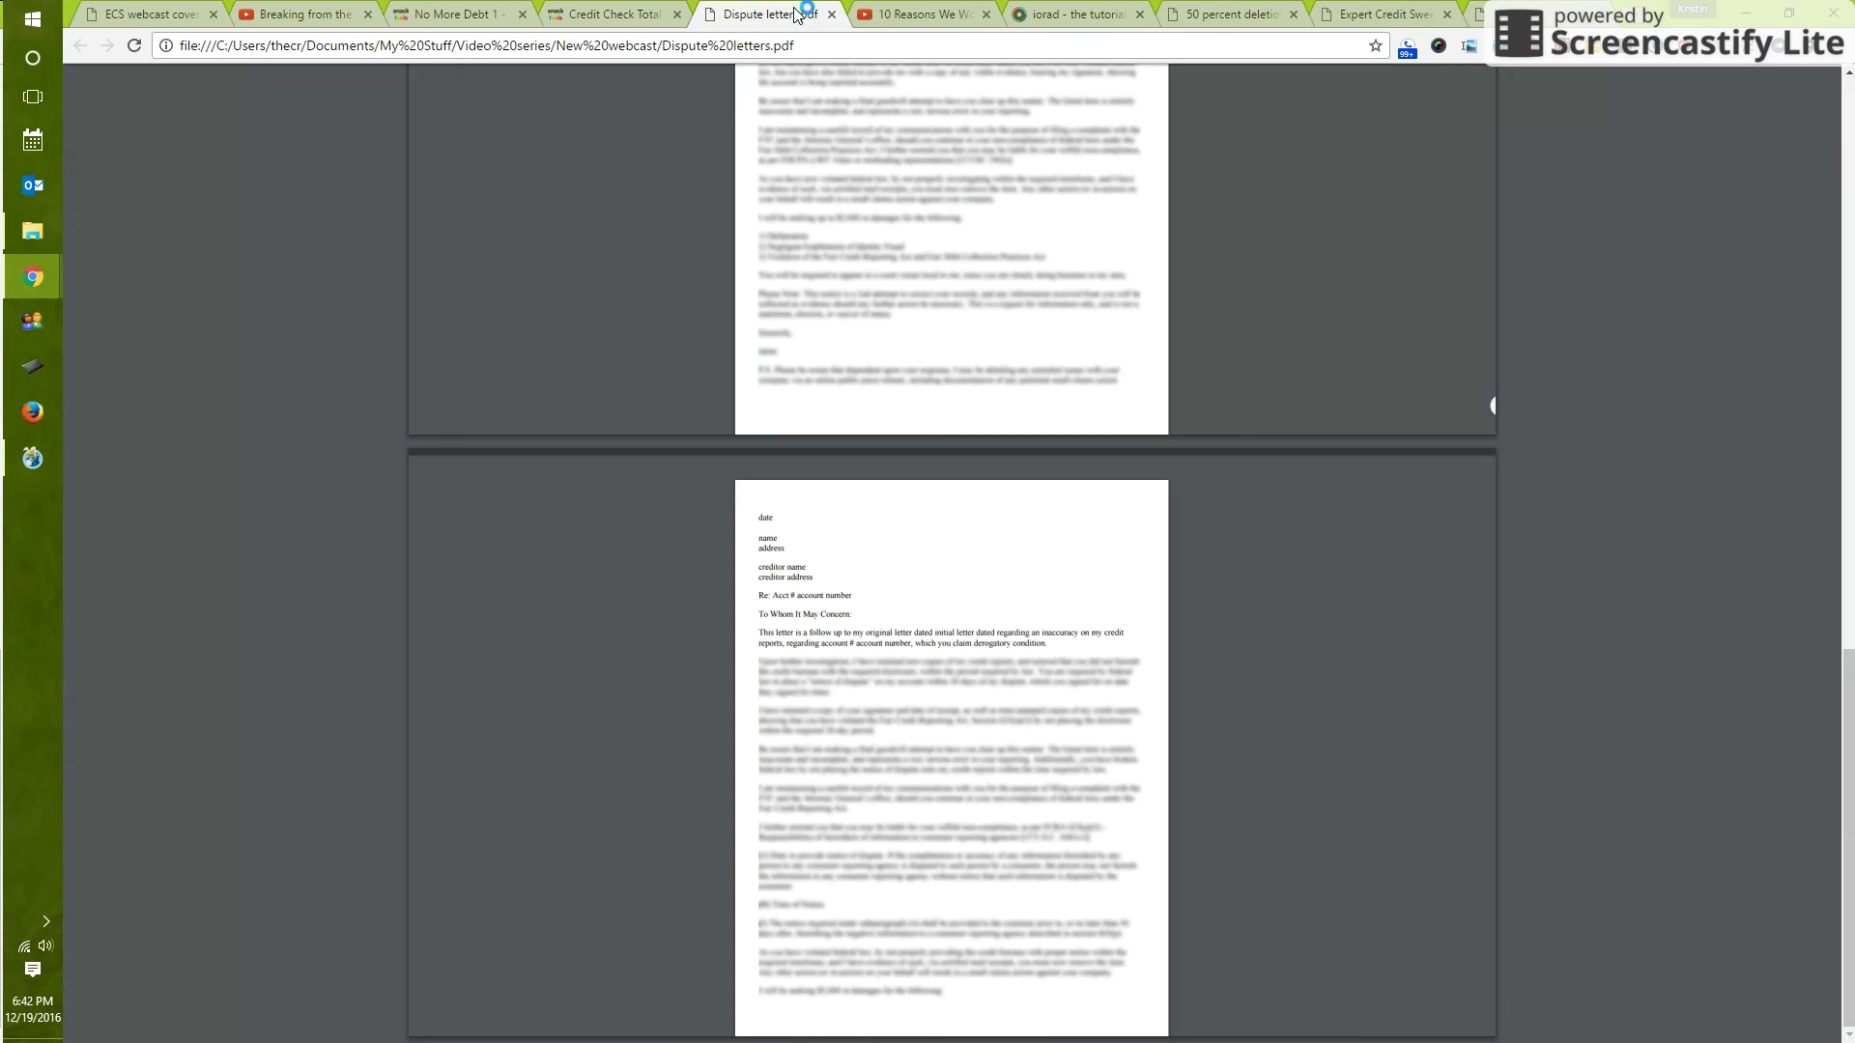
scroll(1352, 486, "up", 3)
scroll(1387, 420, "up", 4)
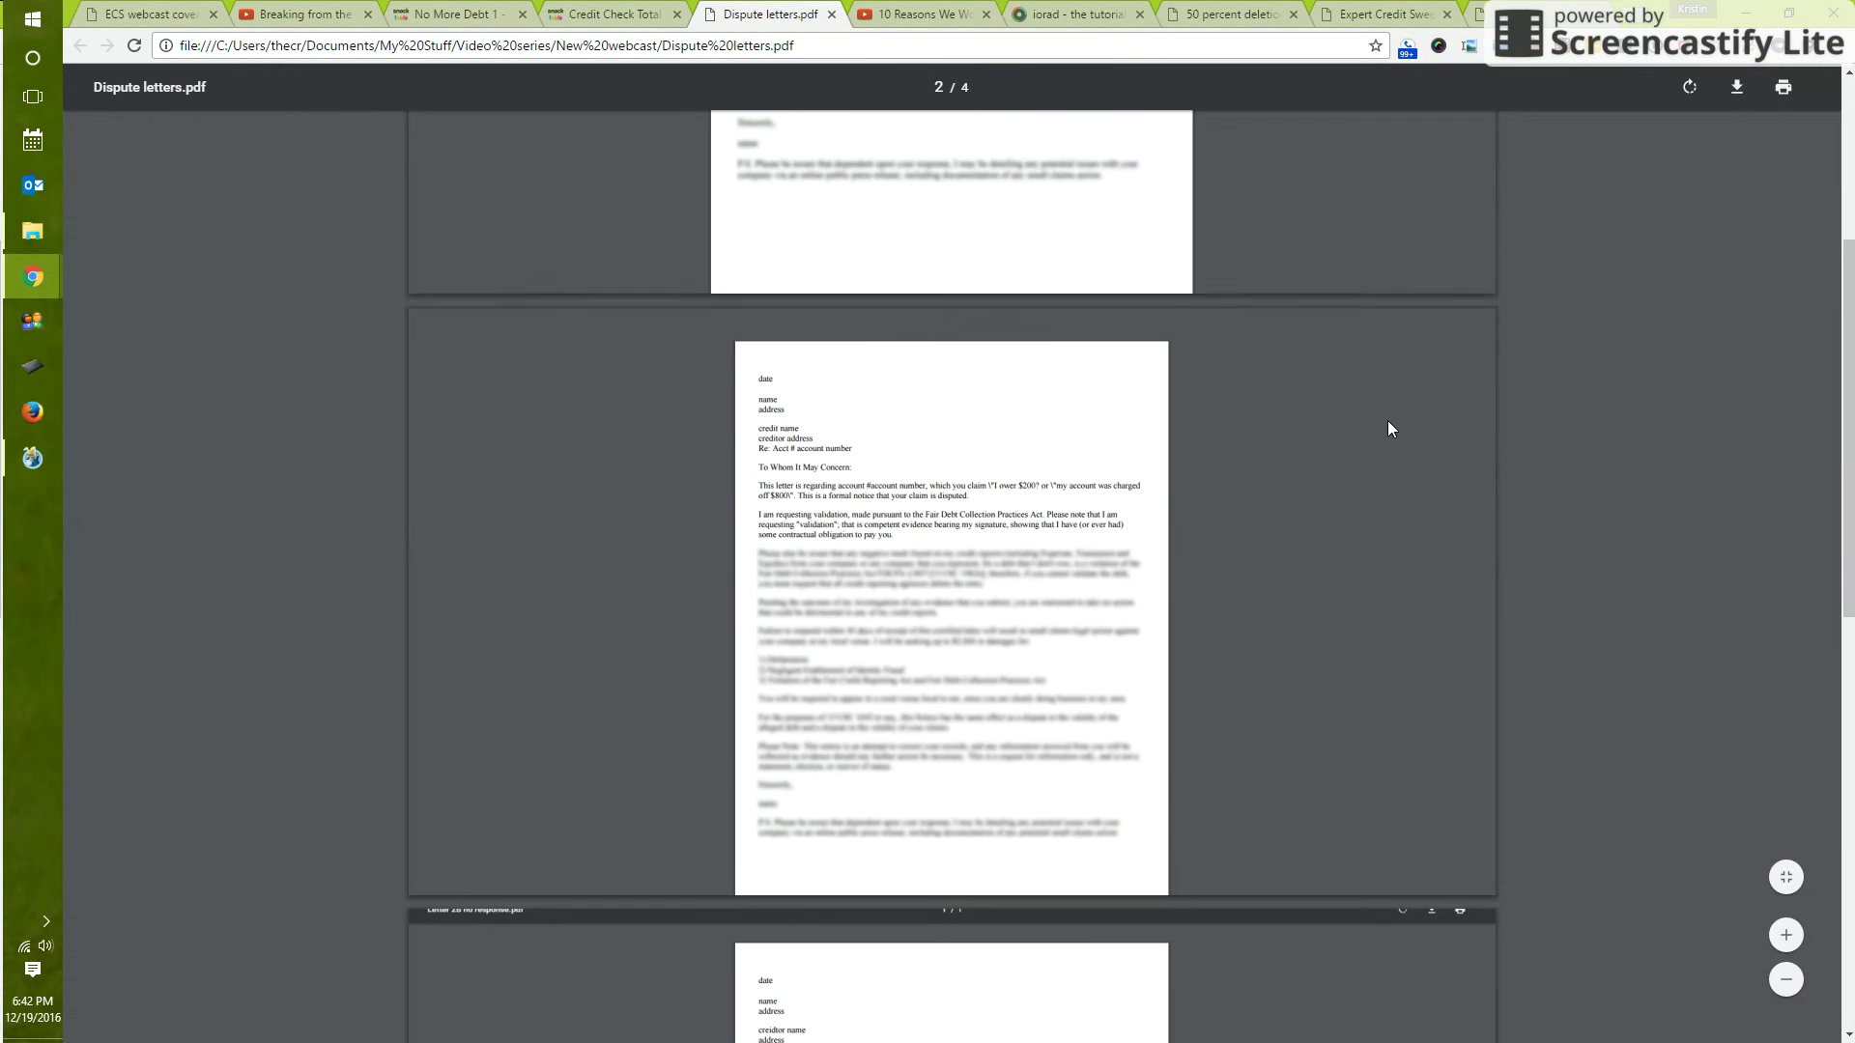
scroll(1387, 422, "up", 3)
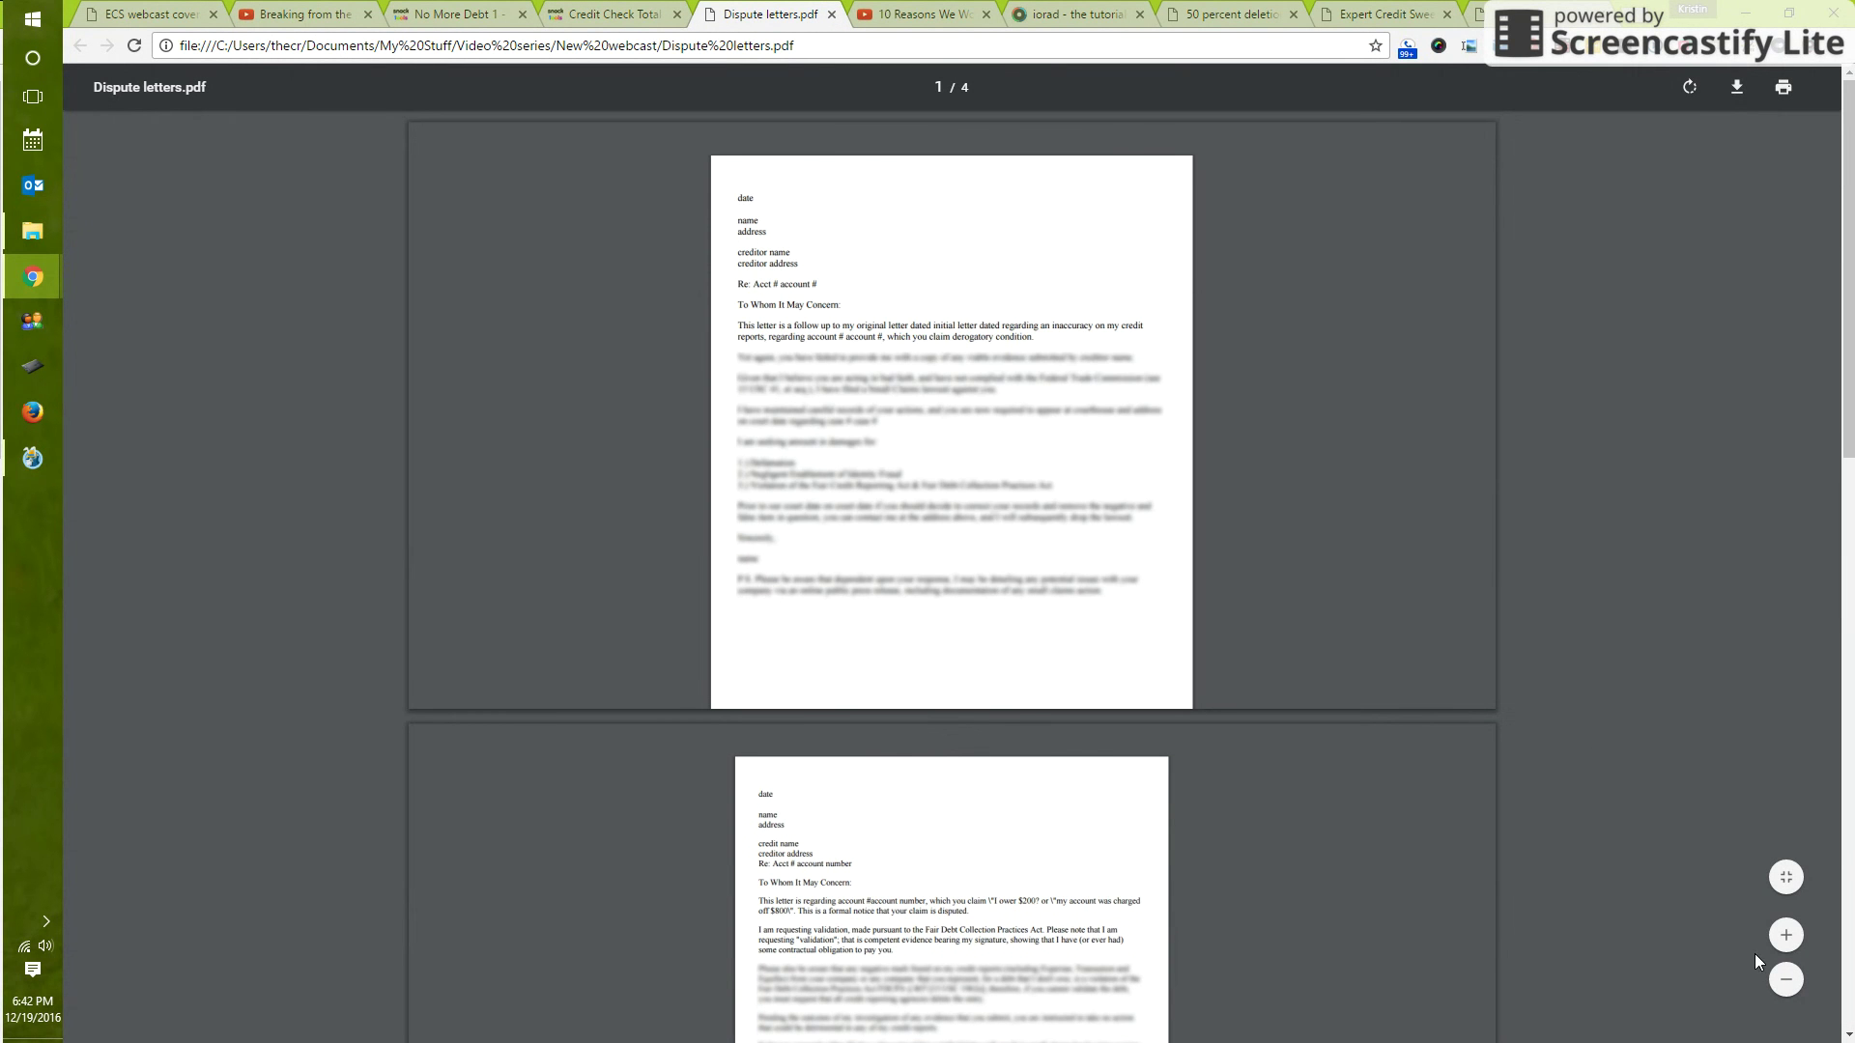
left_click(1785, 939)
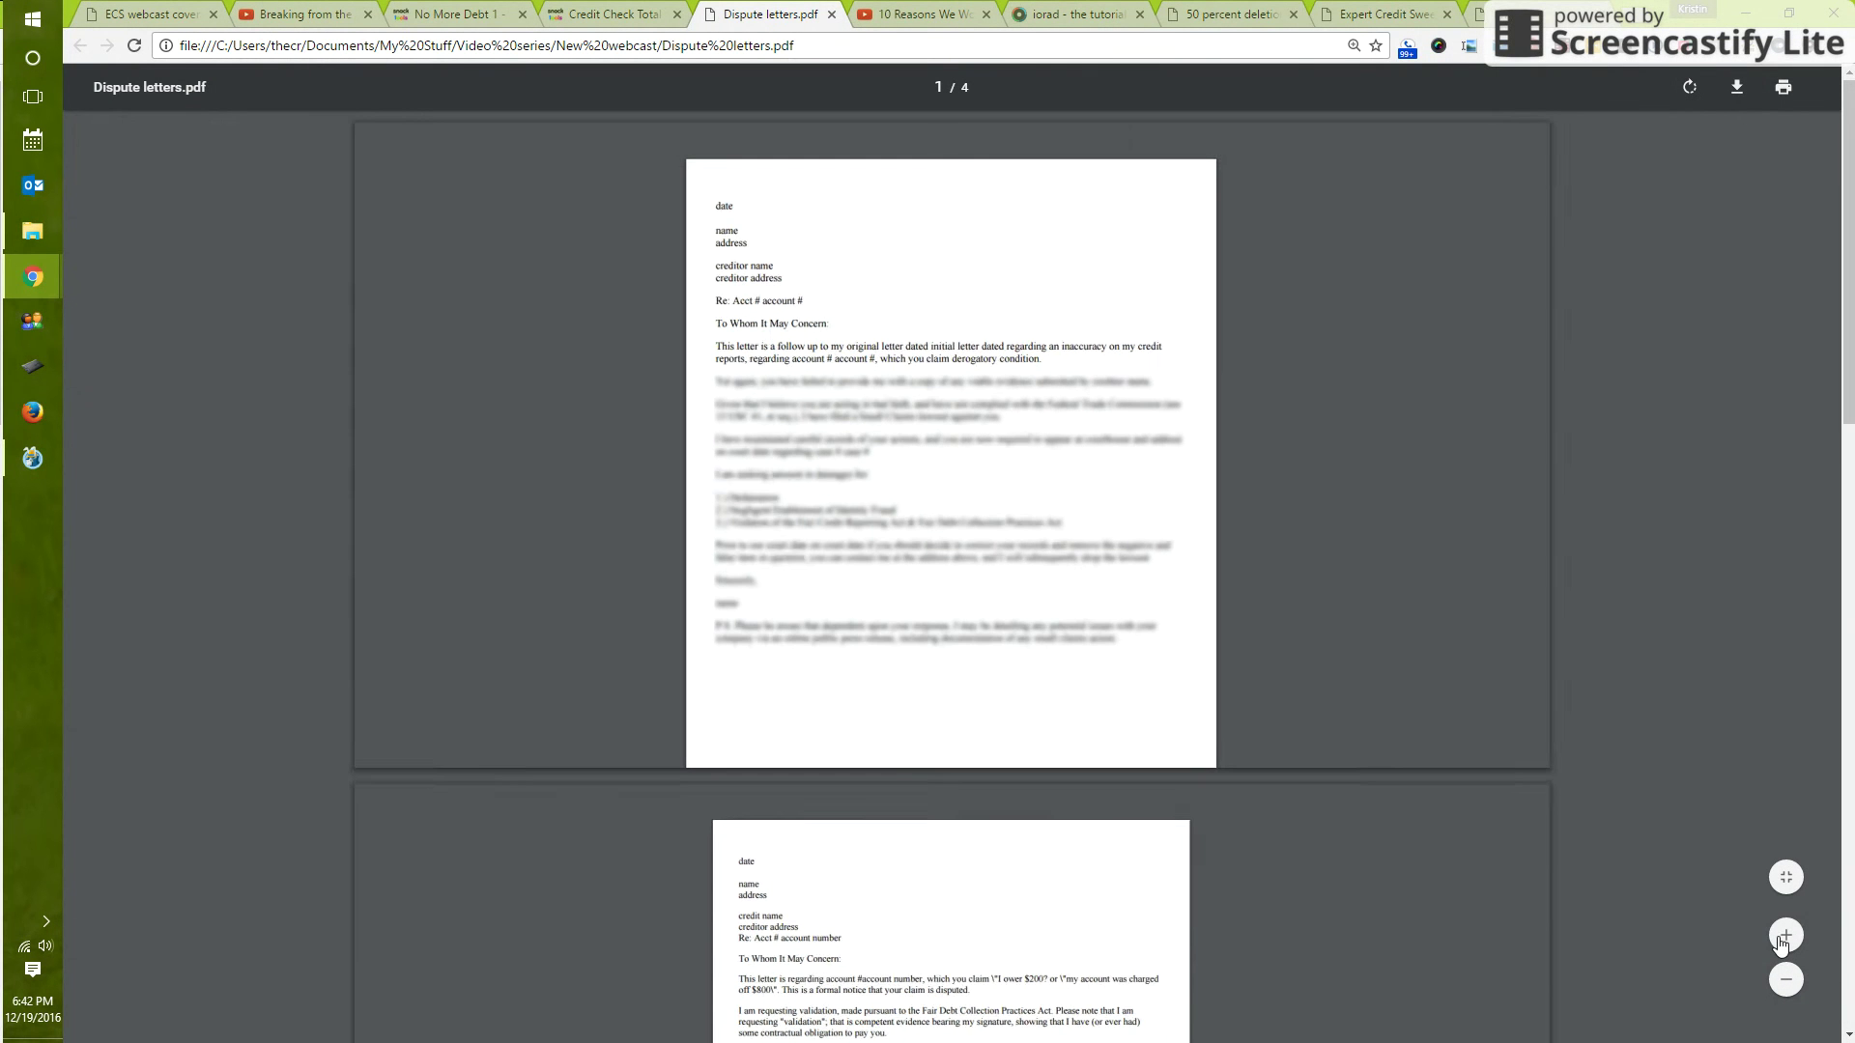
left_click(1785, 939)
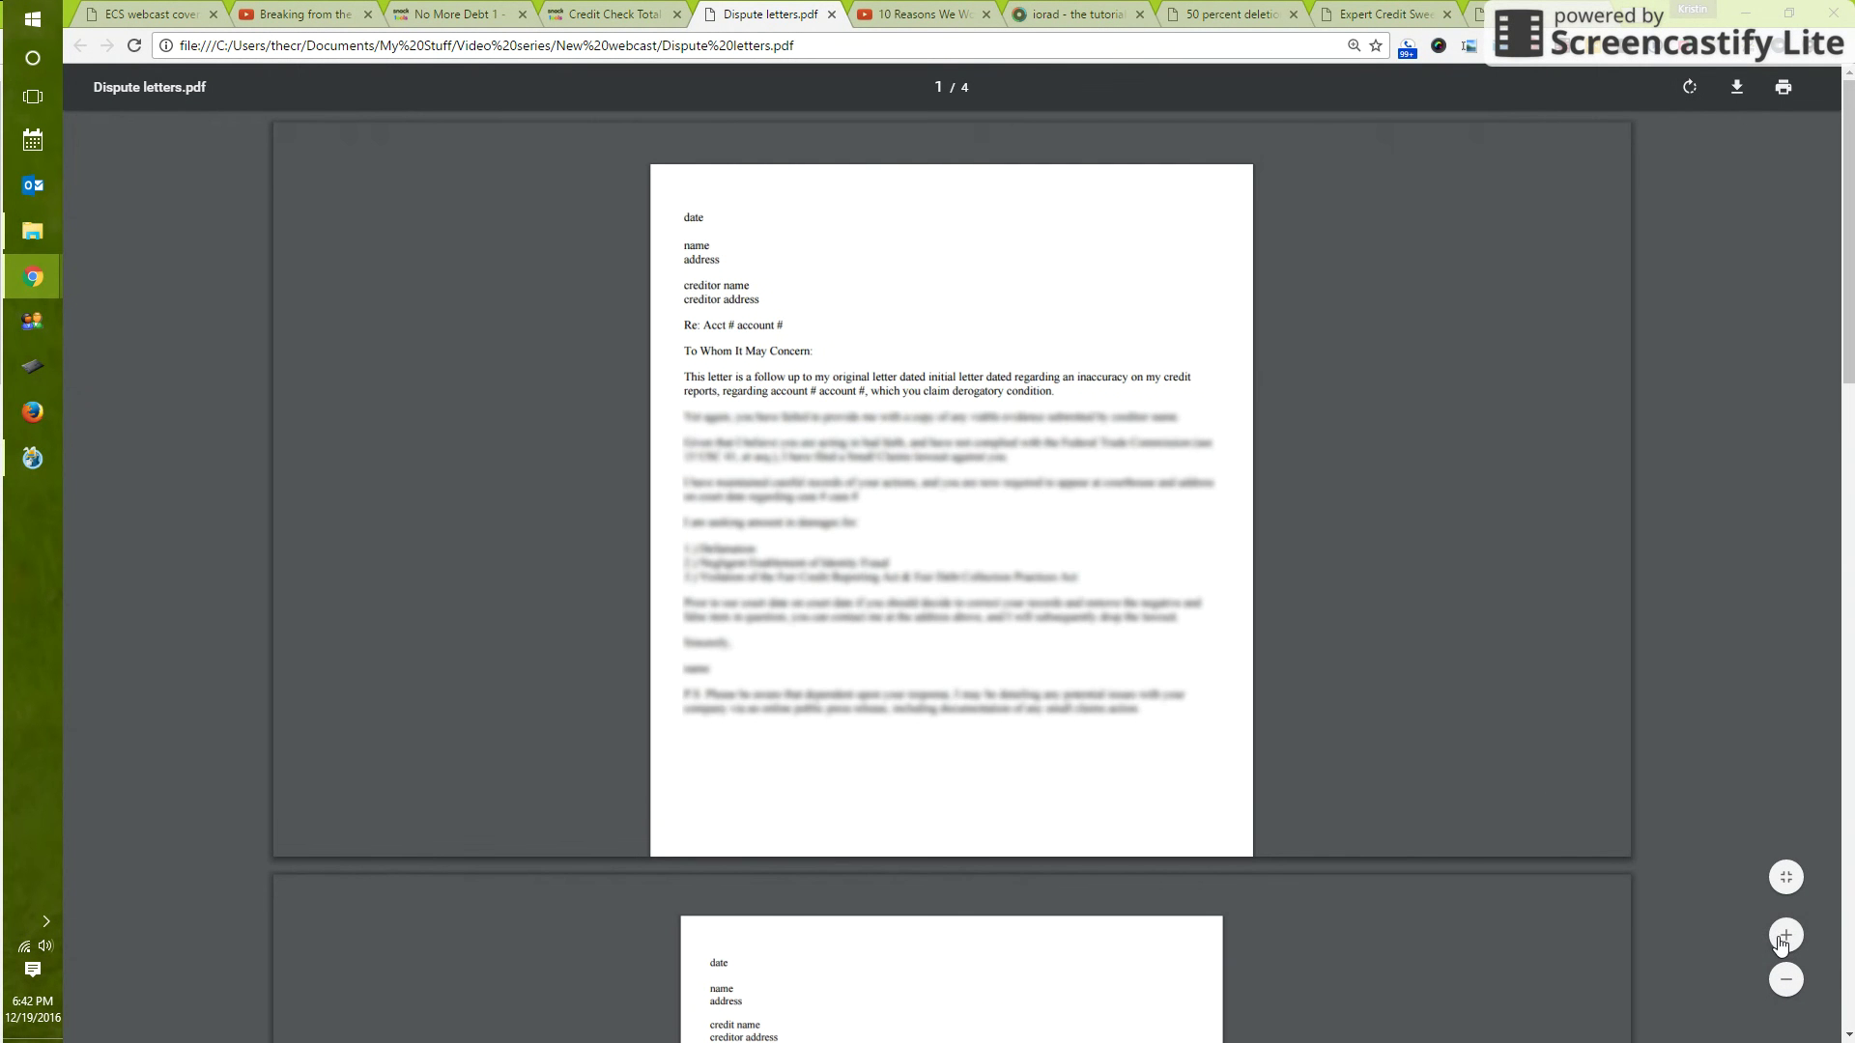
left_click(1784, 939)
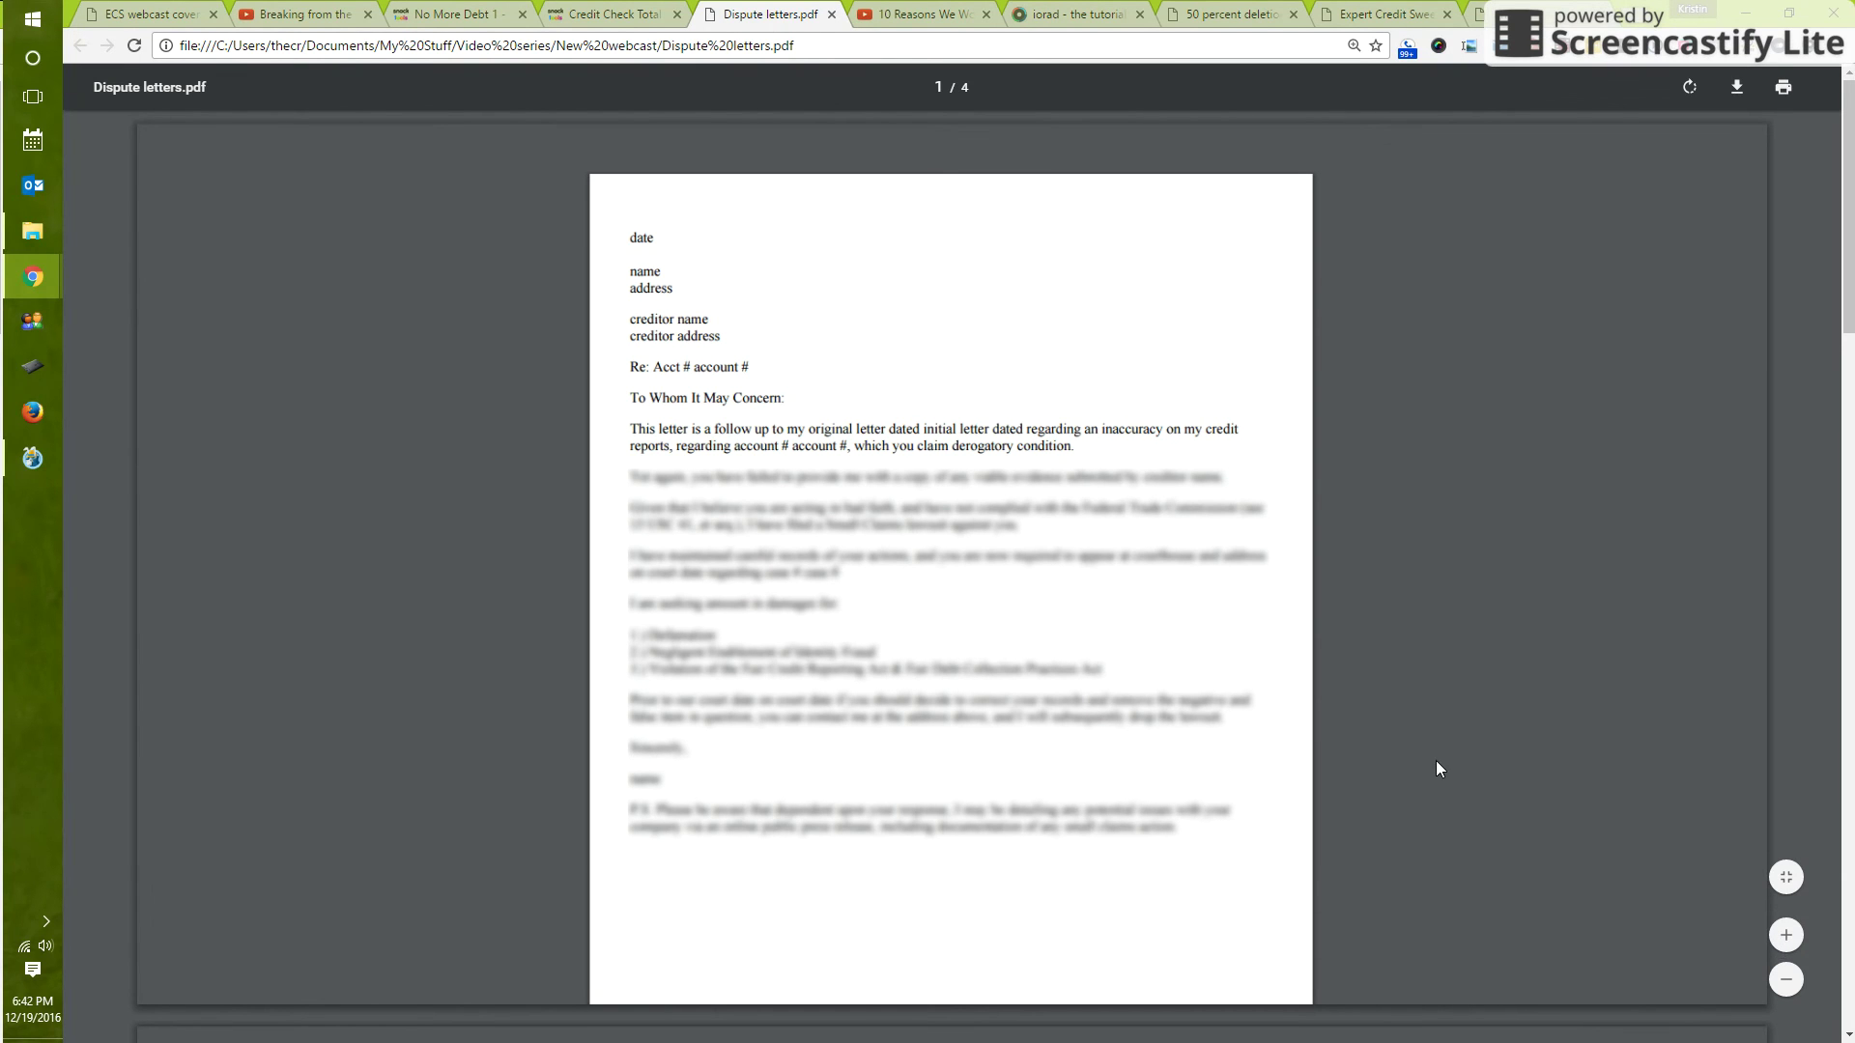
scroll(1437, 763, "down", 3)
scroll(1437, 764, "down", 1)
scroll(1436, 763, "down", 3)
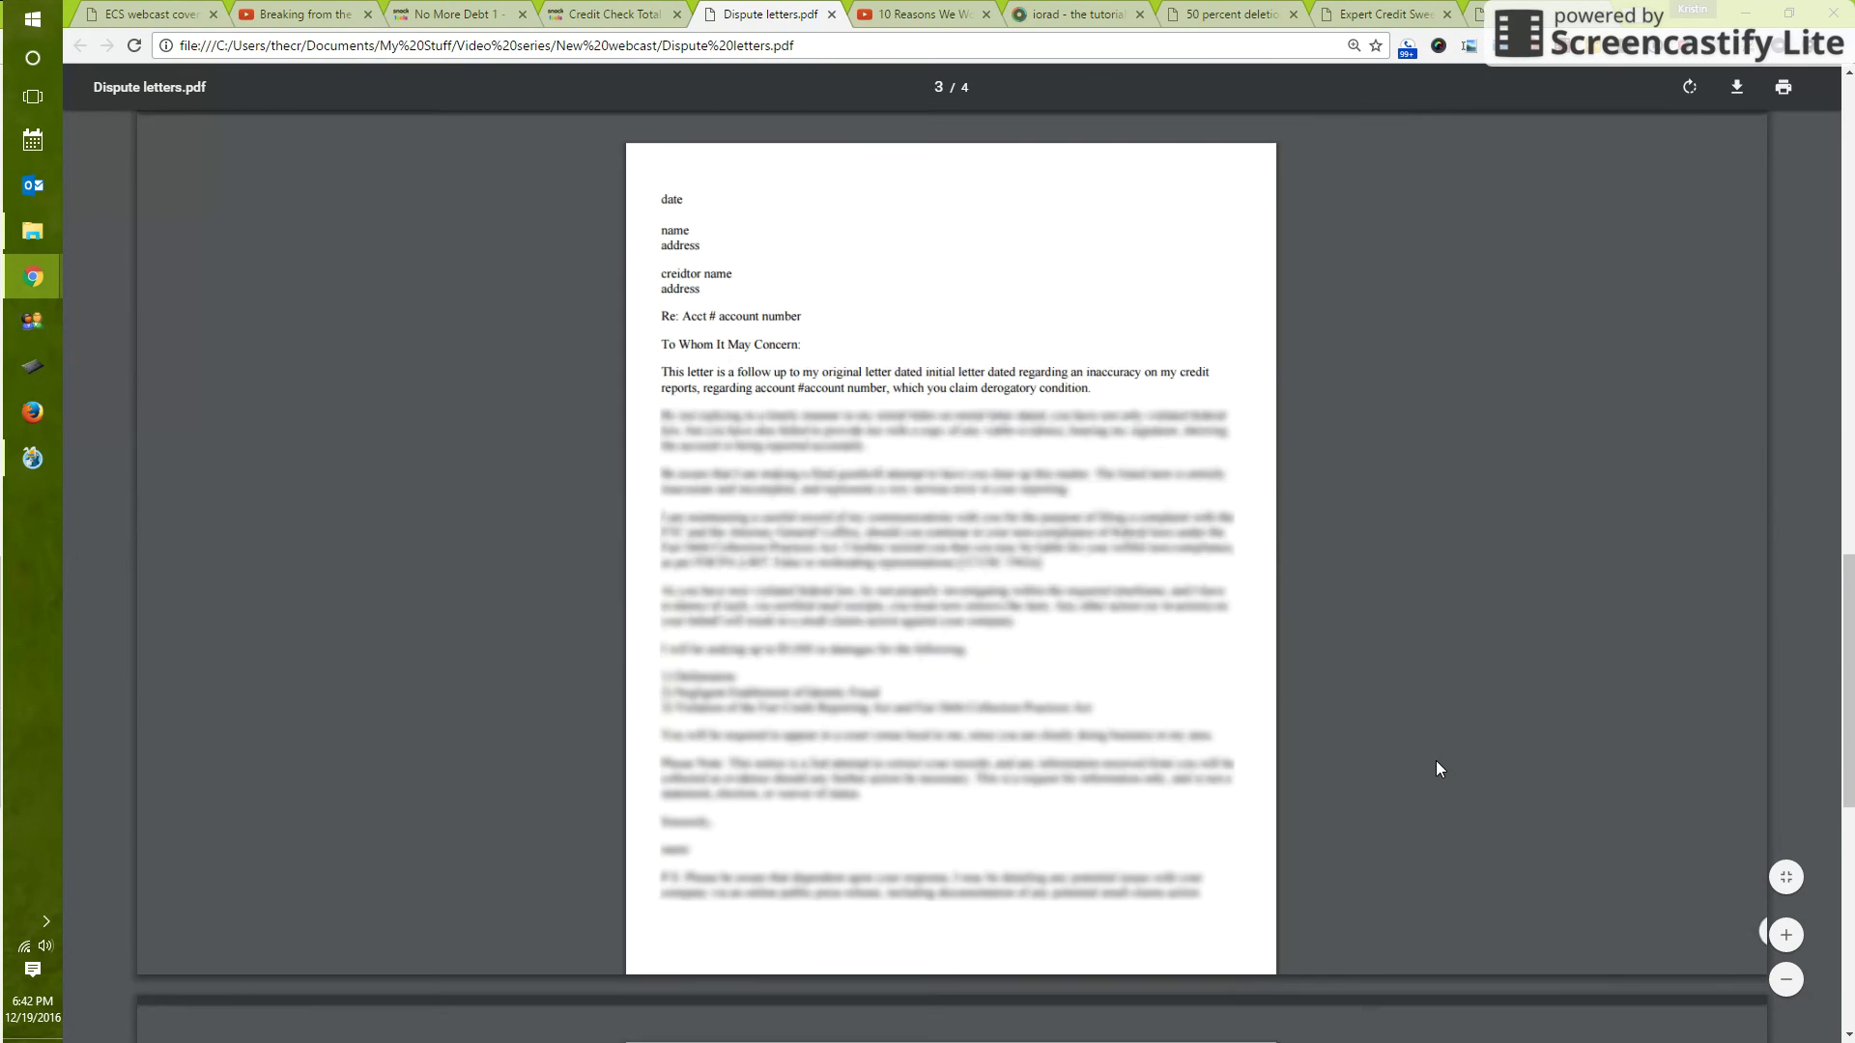
scroll(1437, 770, "down", 3)
scroll(1437, 769, "down", 3)
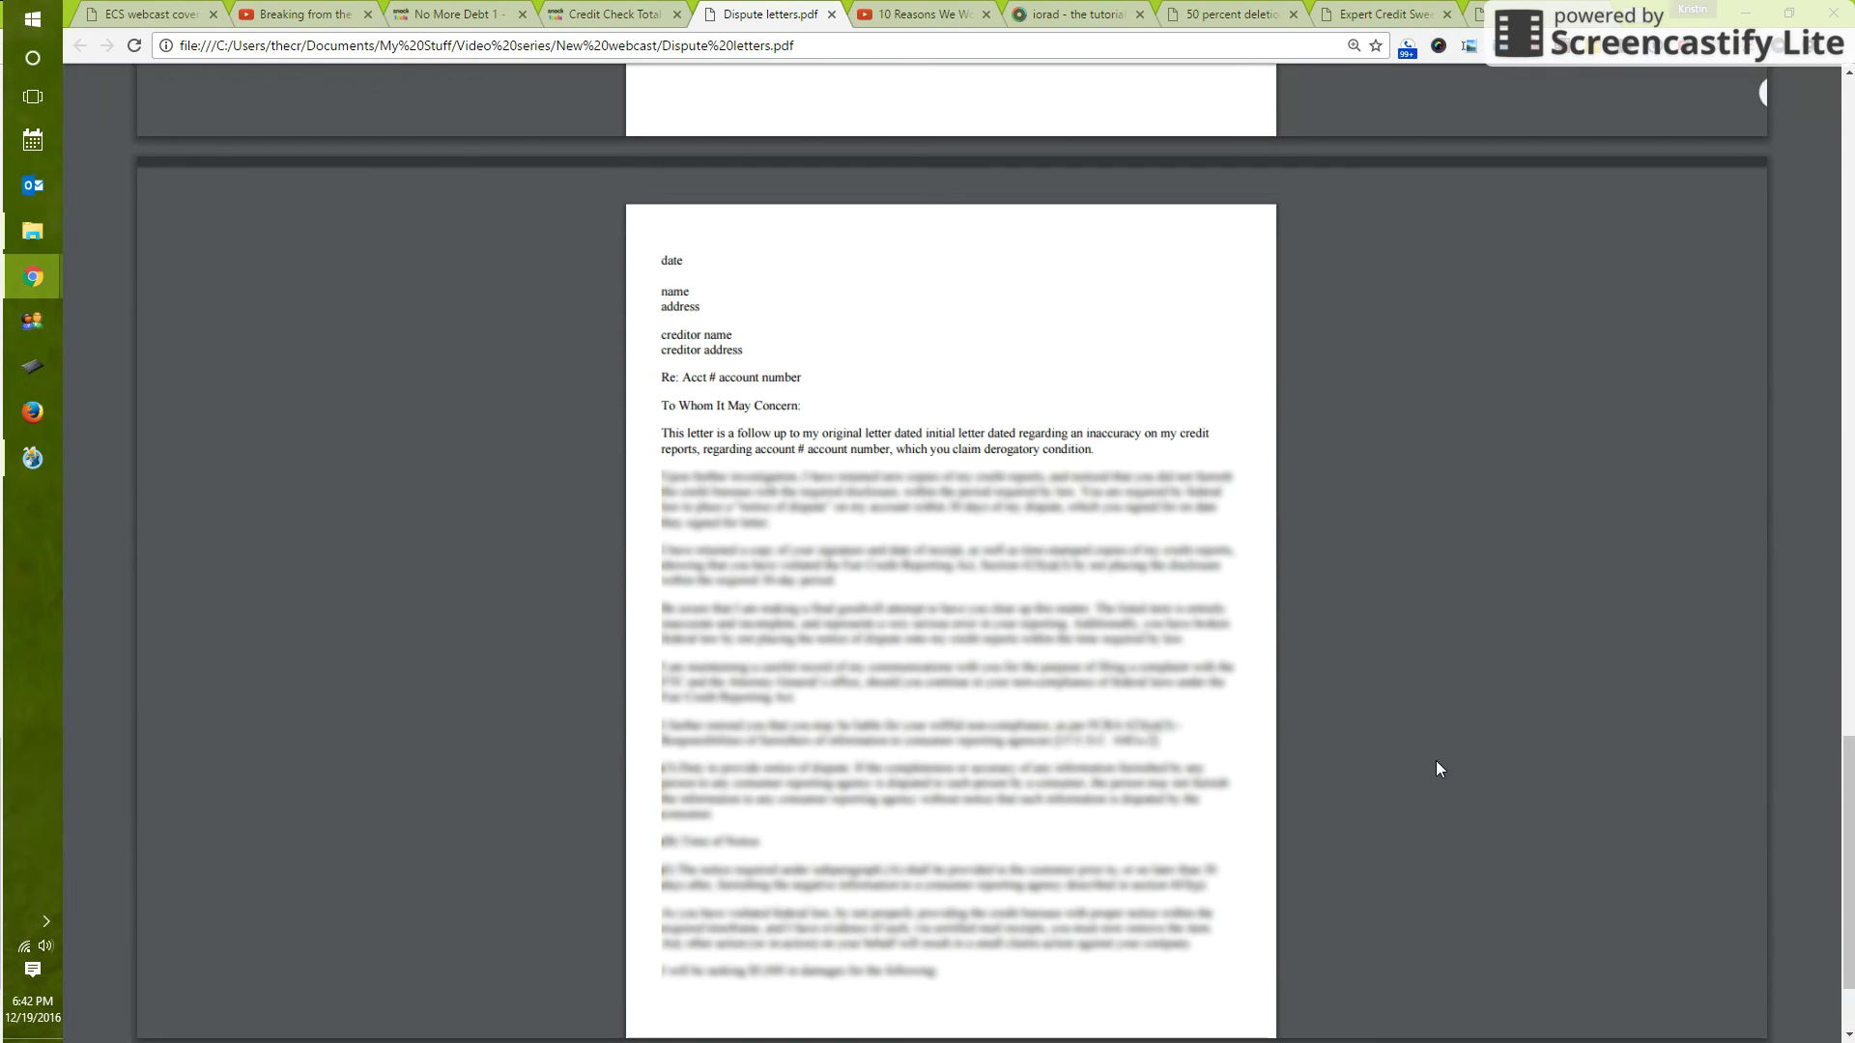
scroll(1437, 770, "up", 3)
scroll(1437, 768, "down", 3)
scroll(1435, 769, "down", 2)
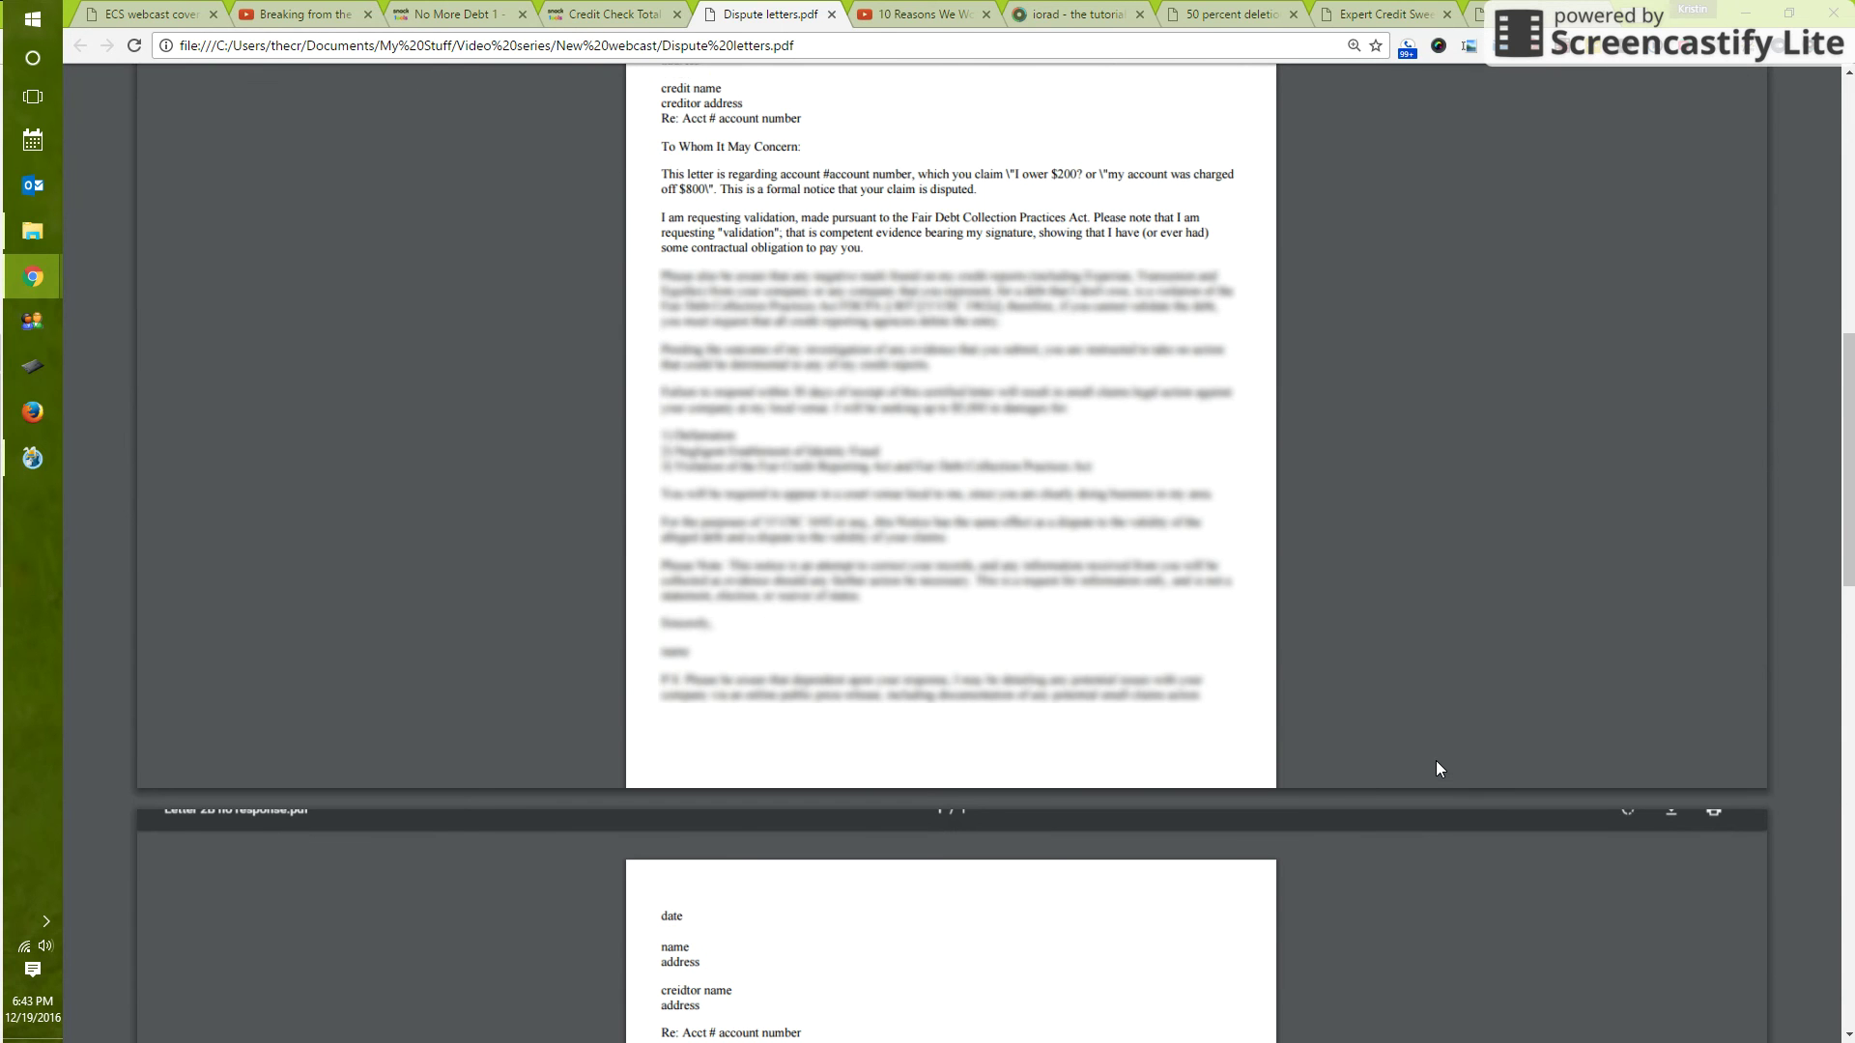
scroll(1436, 769, "down", 2)
scroll(1436, 768, "down", 3)
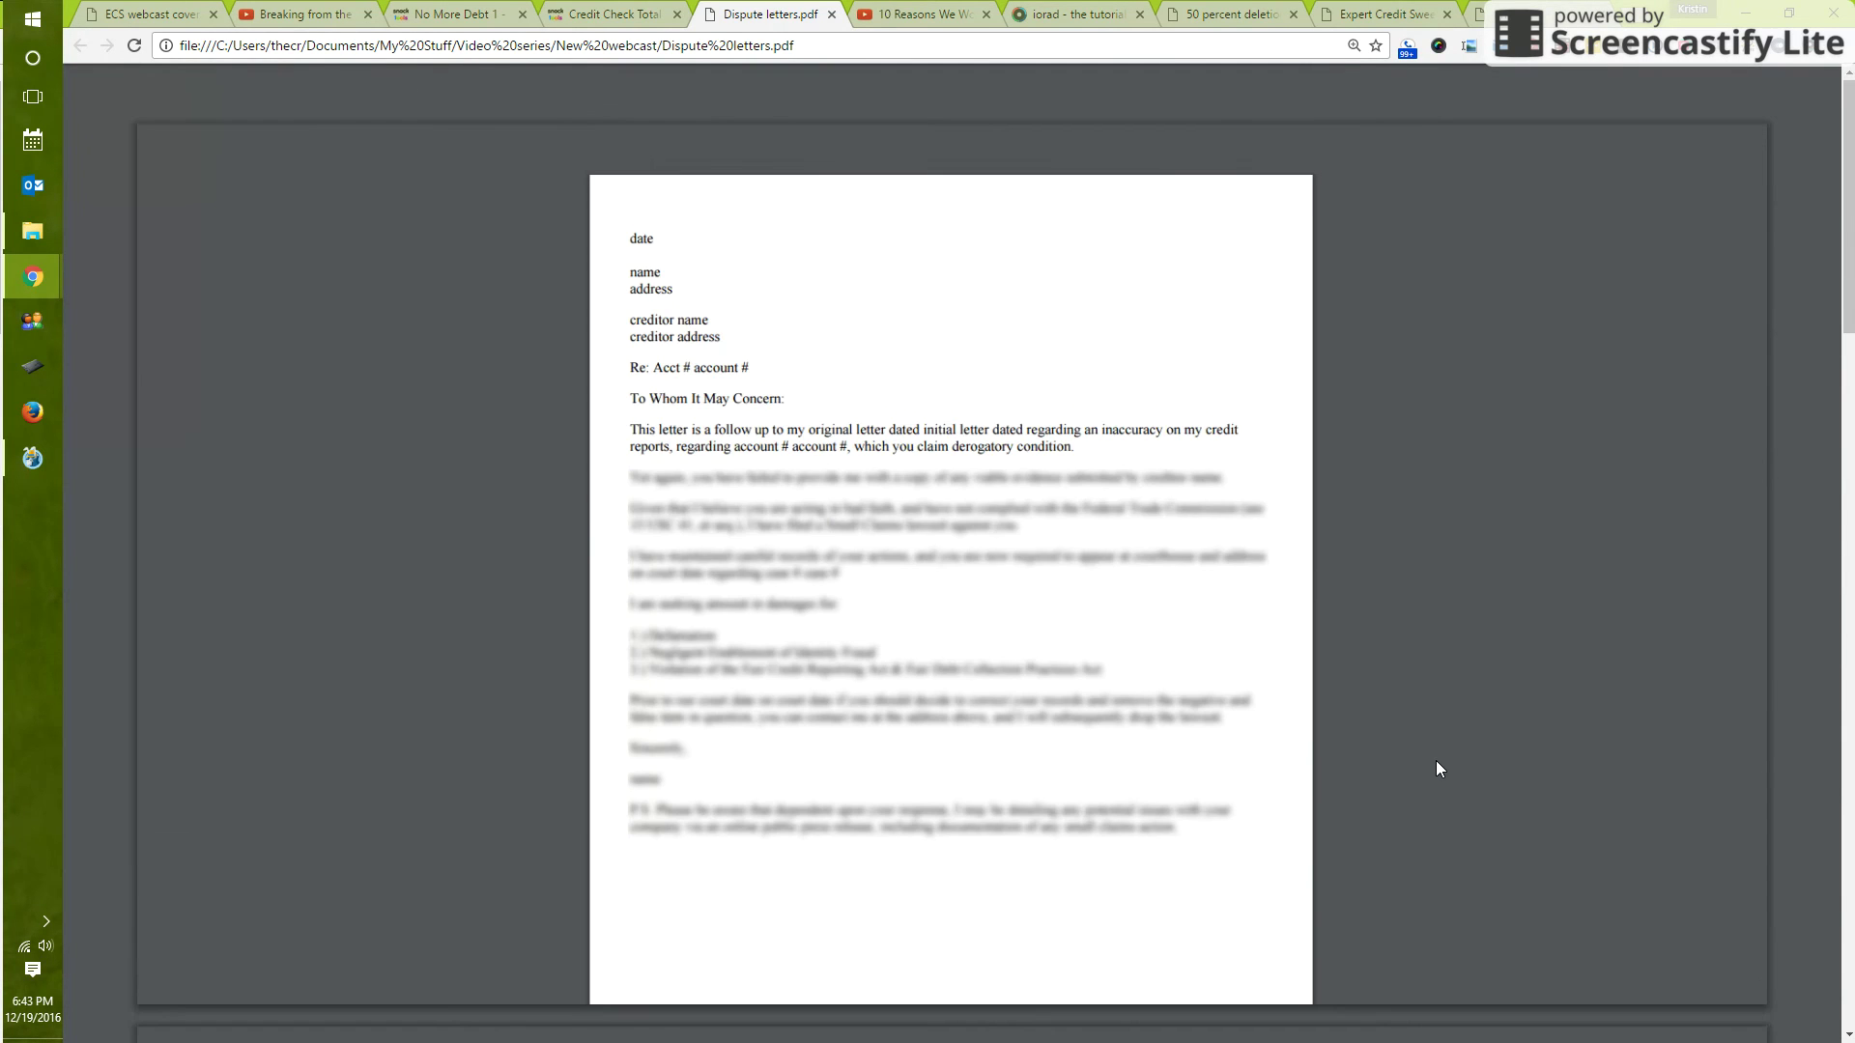
scroll(1436, 768, "down", 5)
scroll(1436, 769, "down", 3)
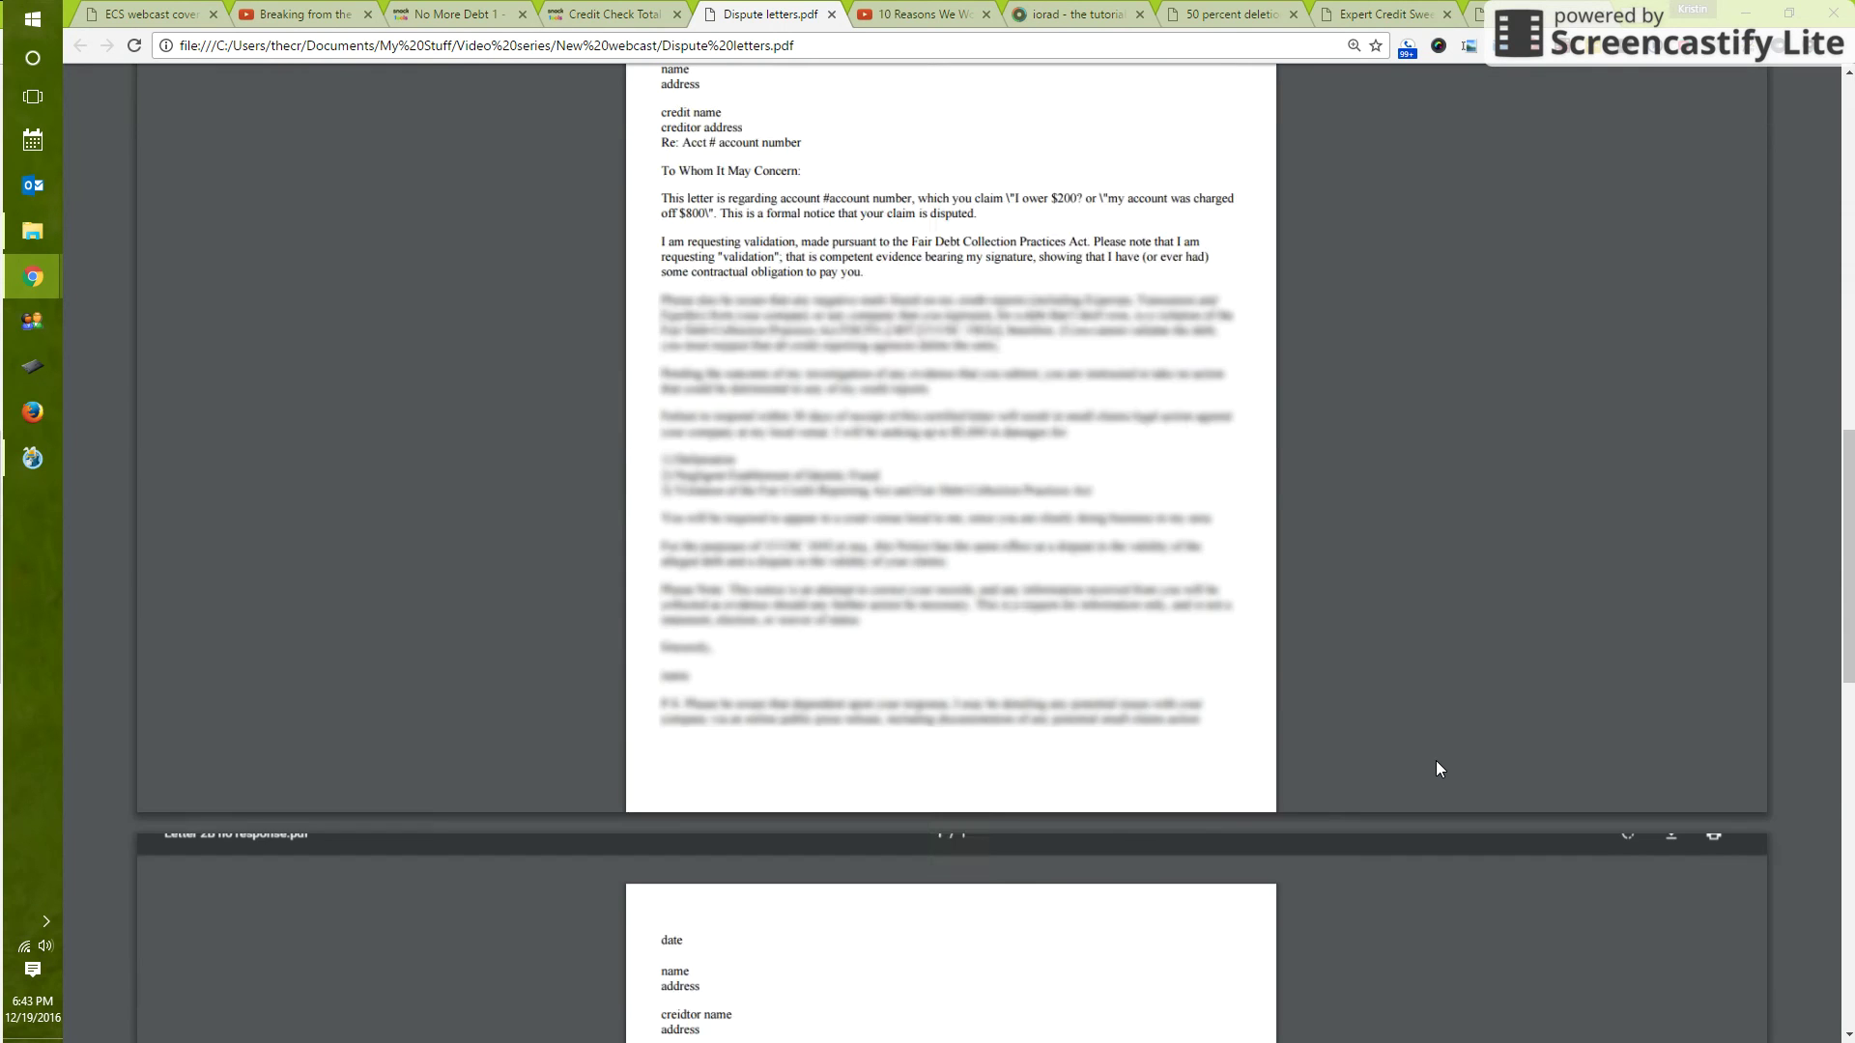
scroll(1437, 768, "down", 5)
scroll(1436, 768, "down", 4)
scroll(1436, 768, "down", 2)
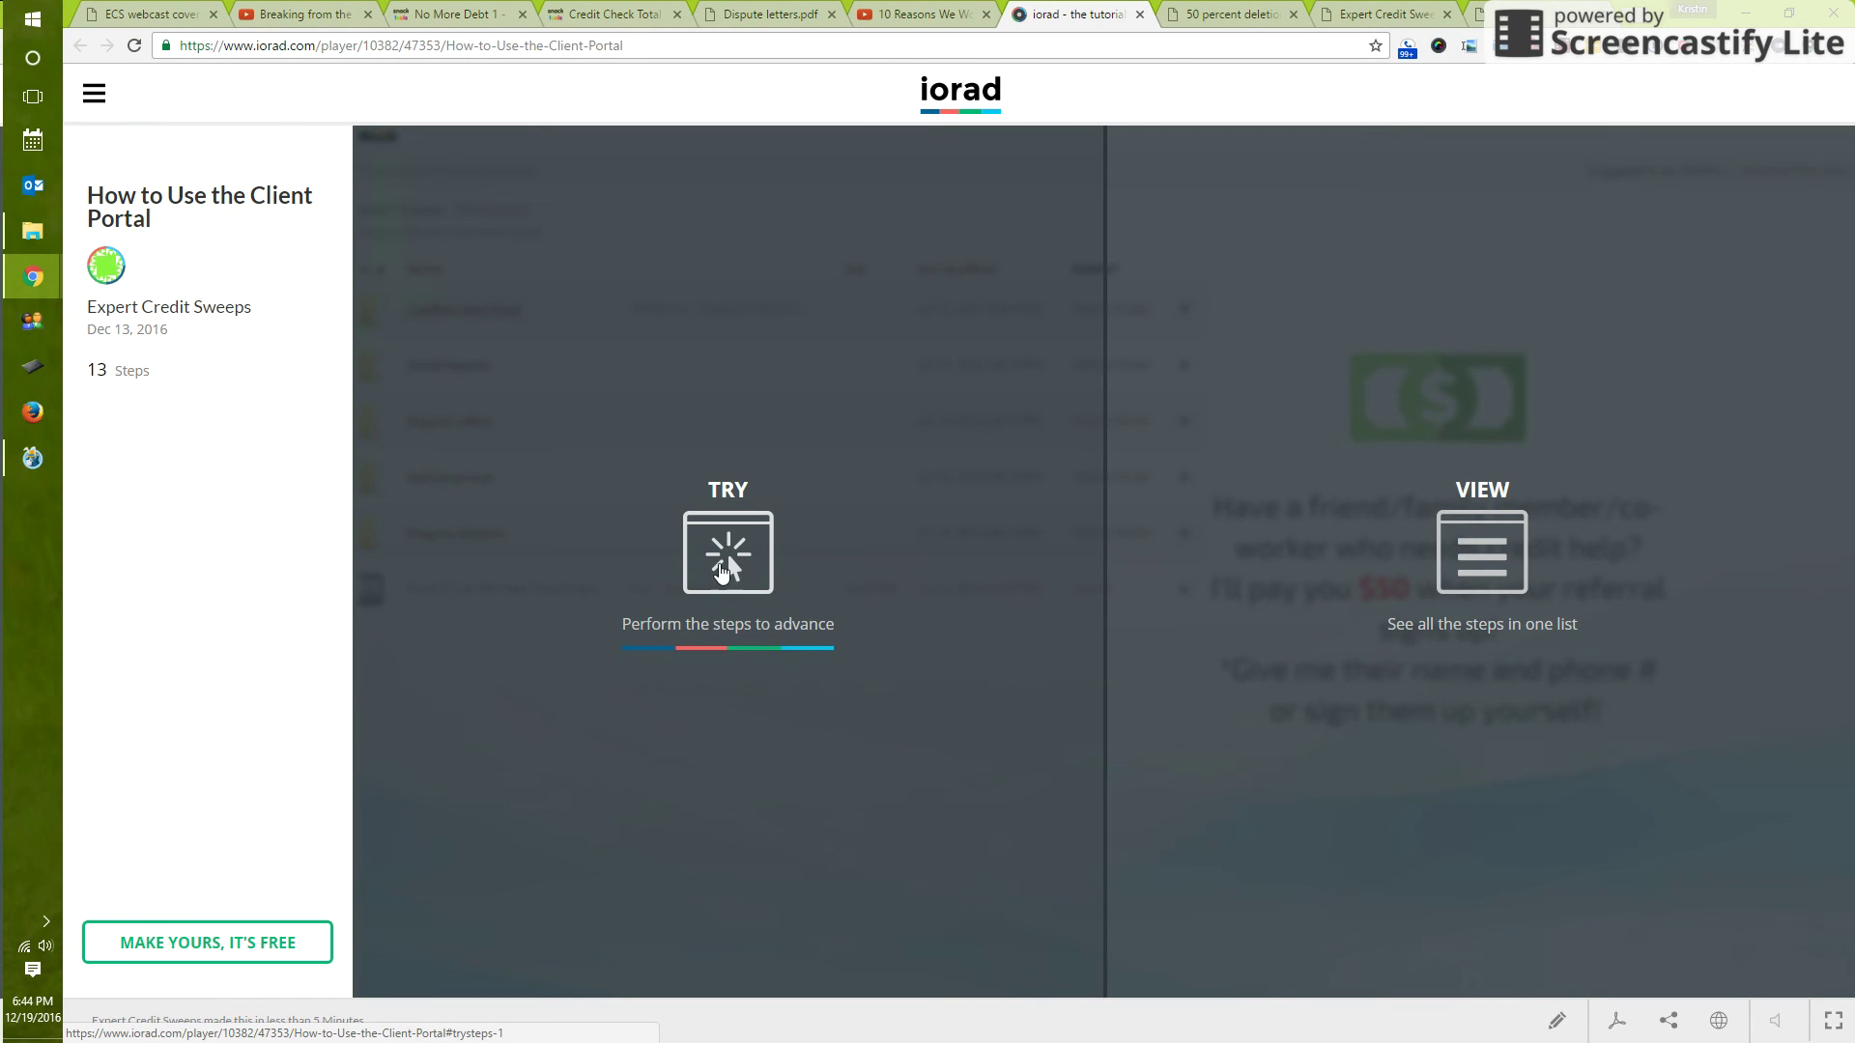
Start the client portal tutorial in TRY mode and advance to step 7.
left_click(724, 570)
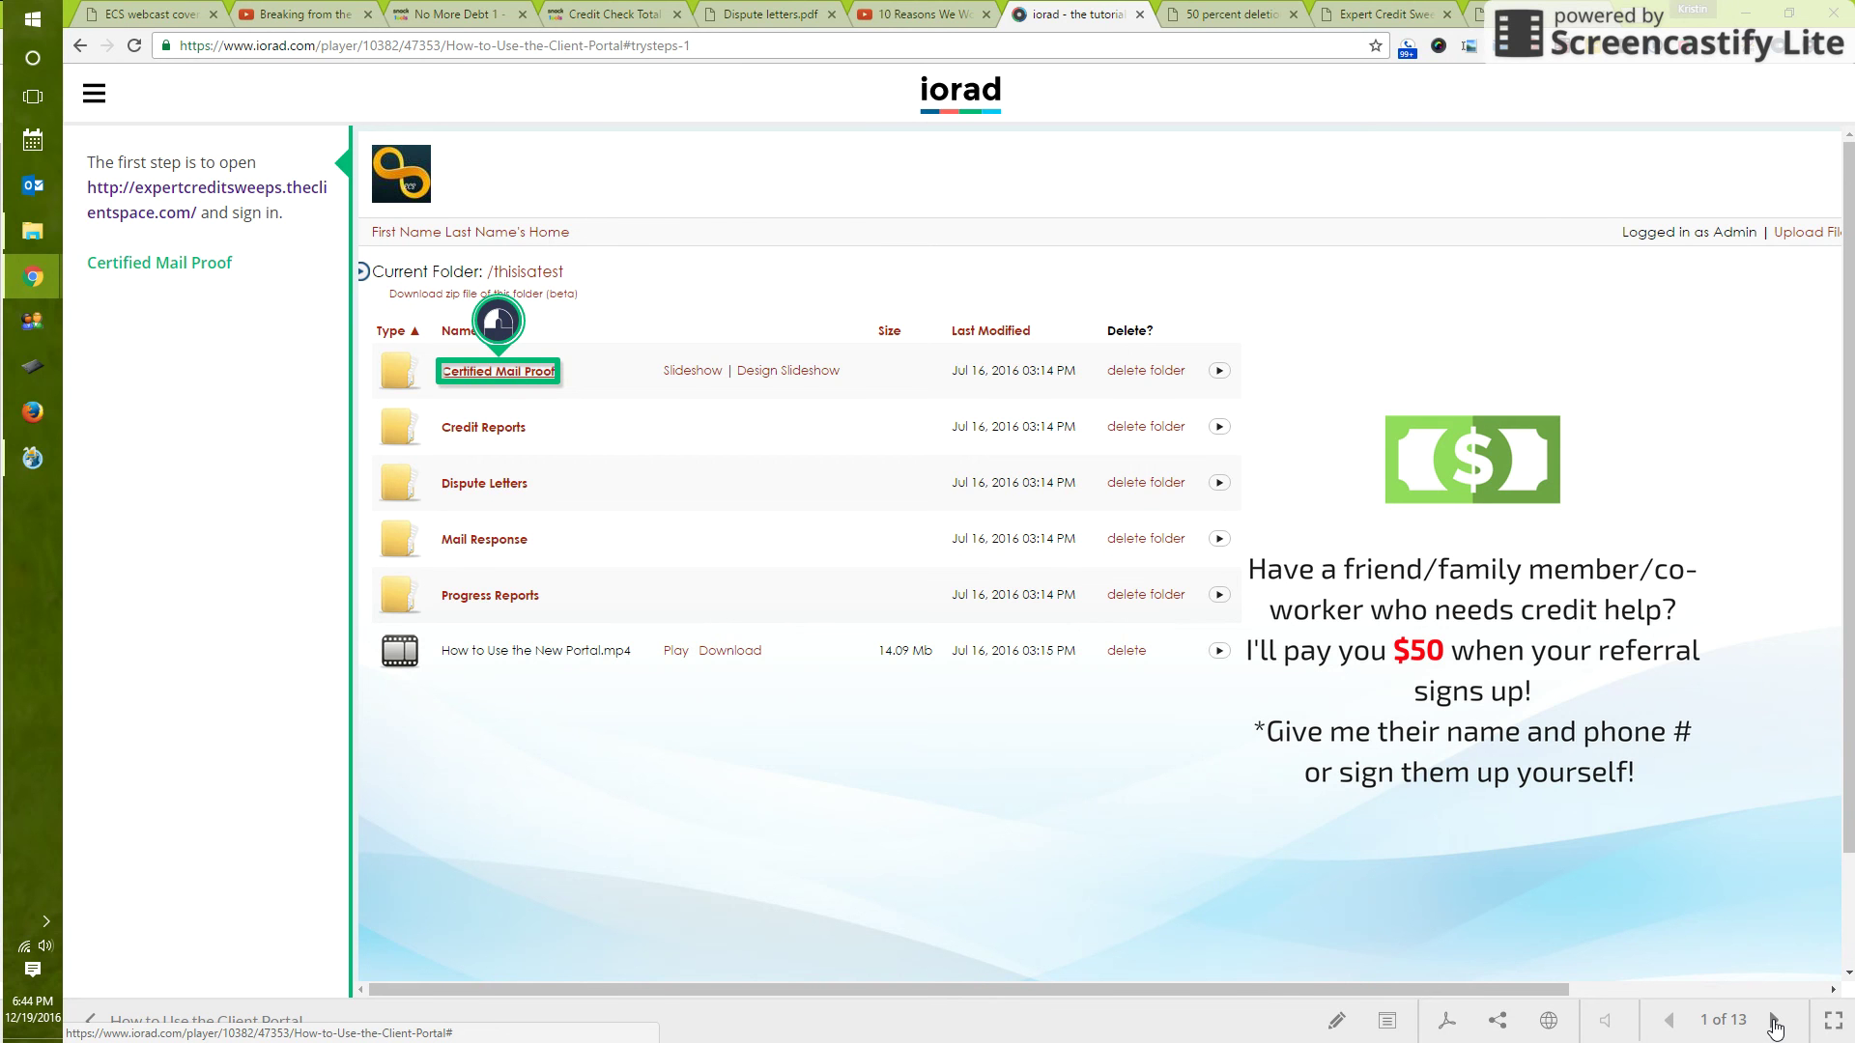
left_click(1774, 1024)
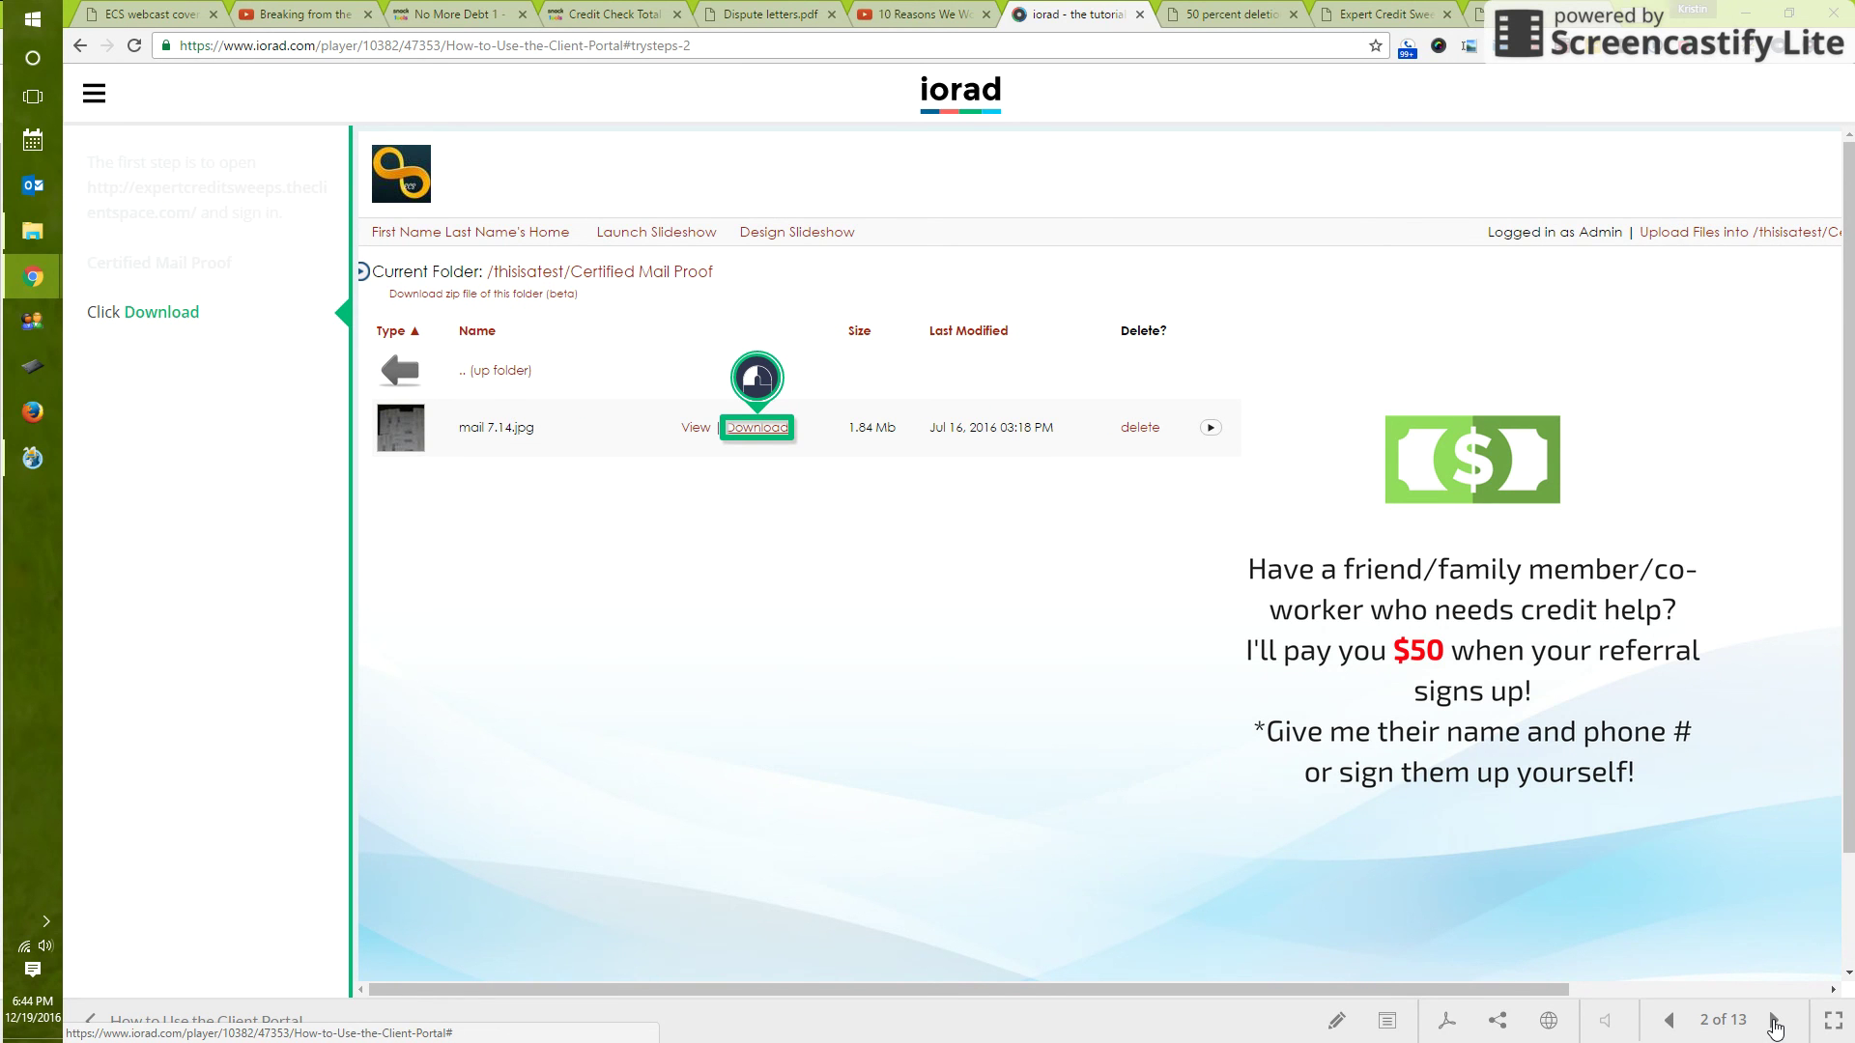
left_click(1774, 1024)
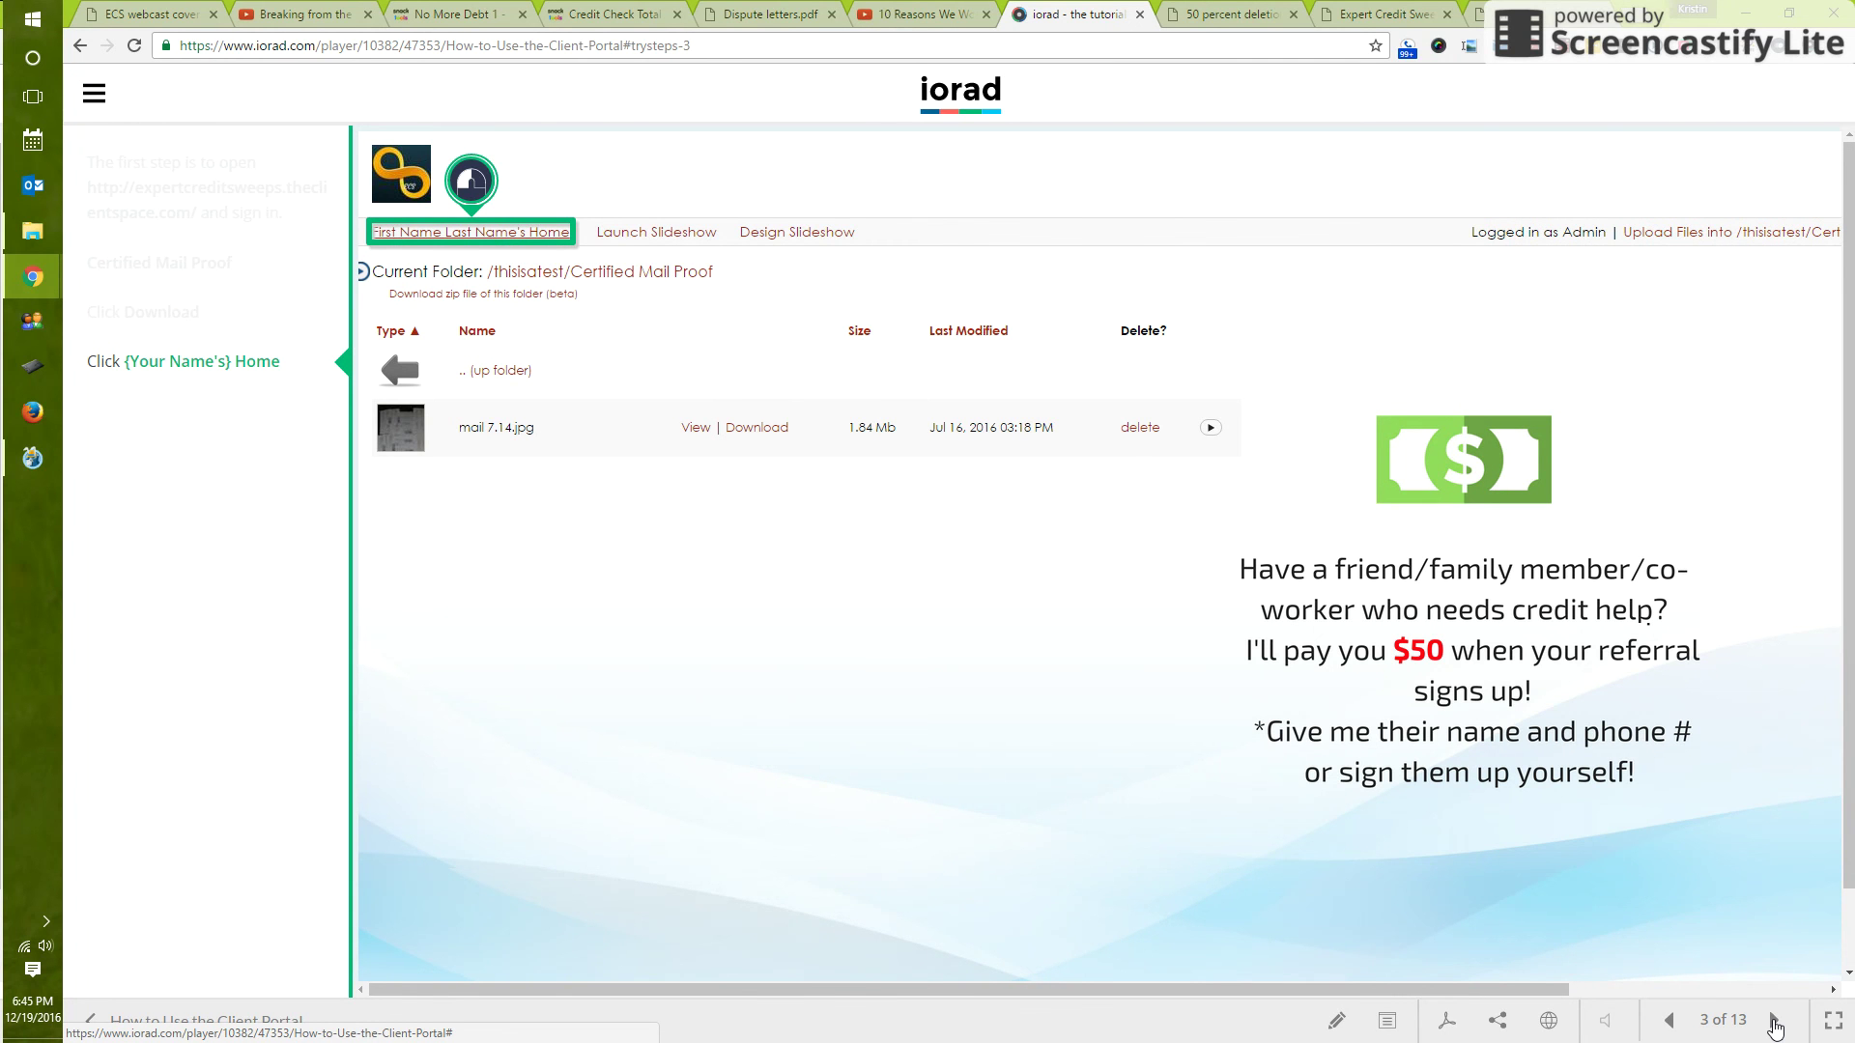
left_click(1774, 1024)
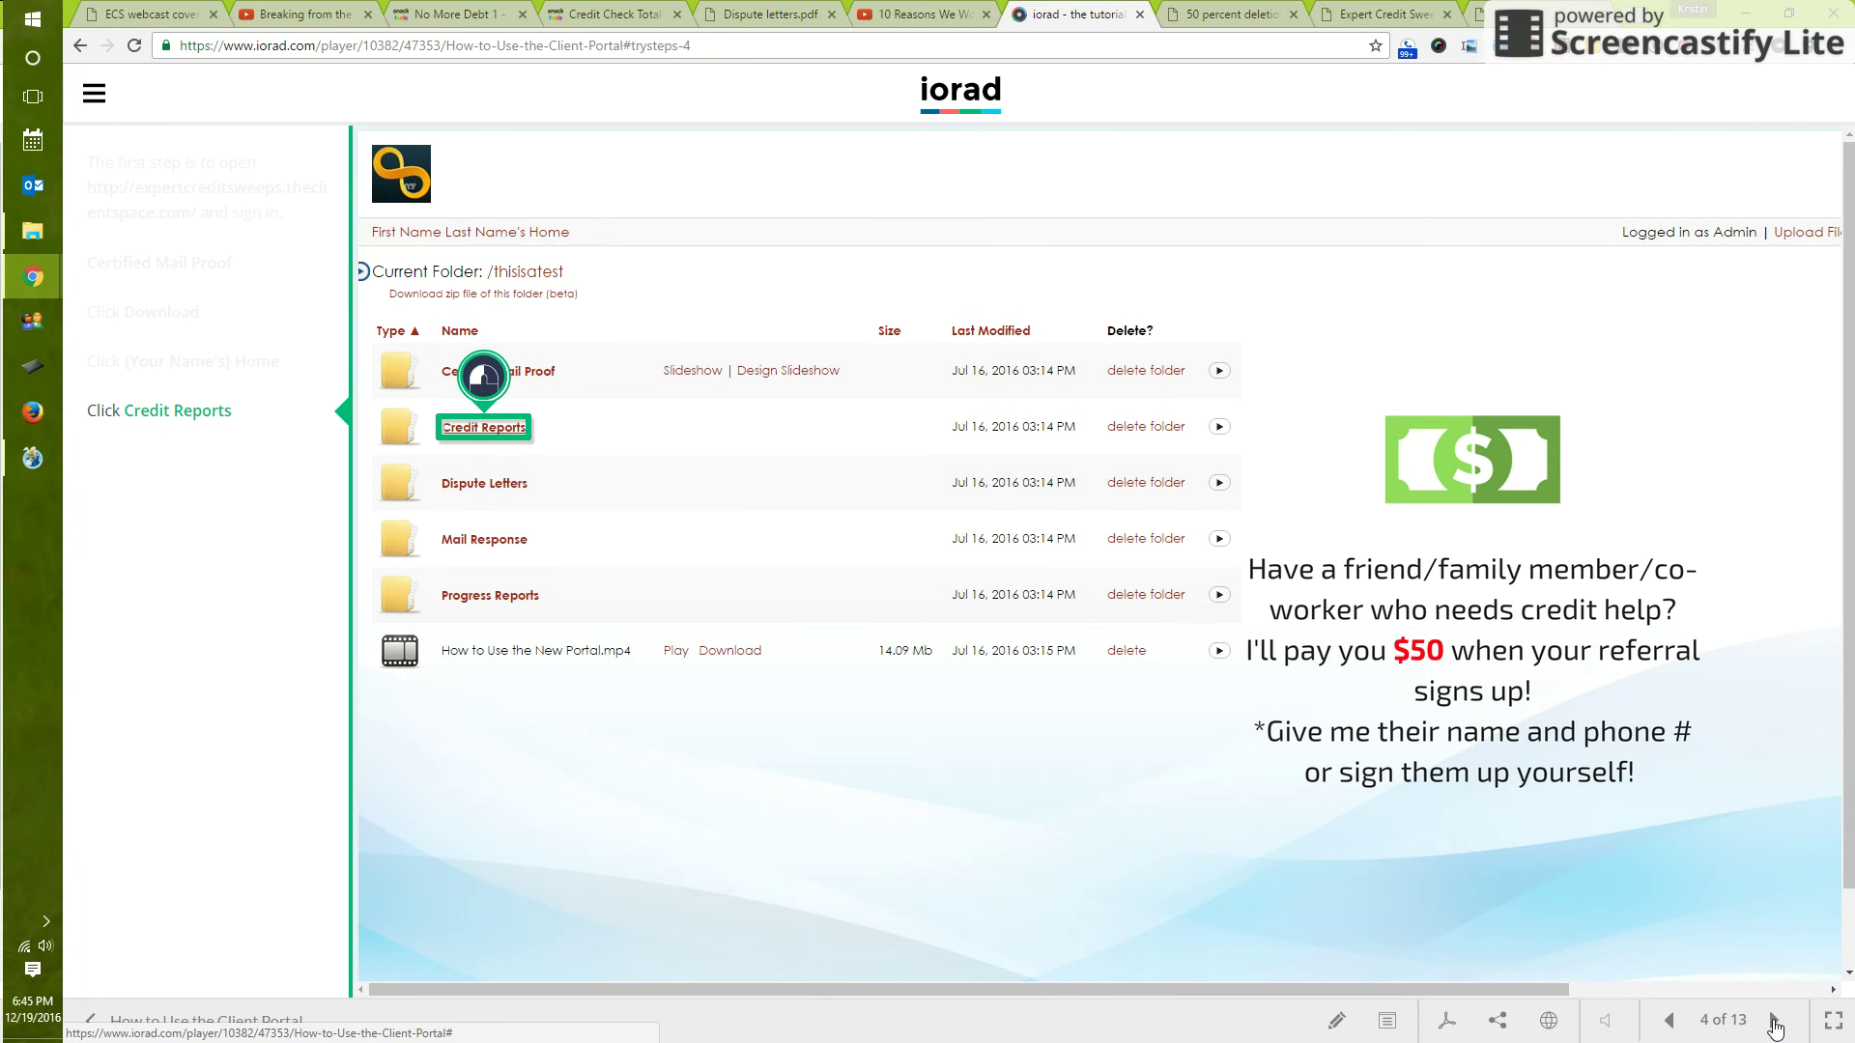
left_click(1775, 1024)
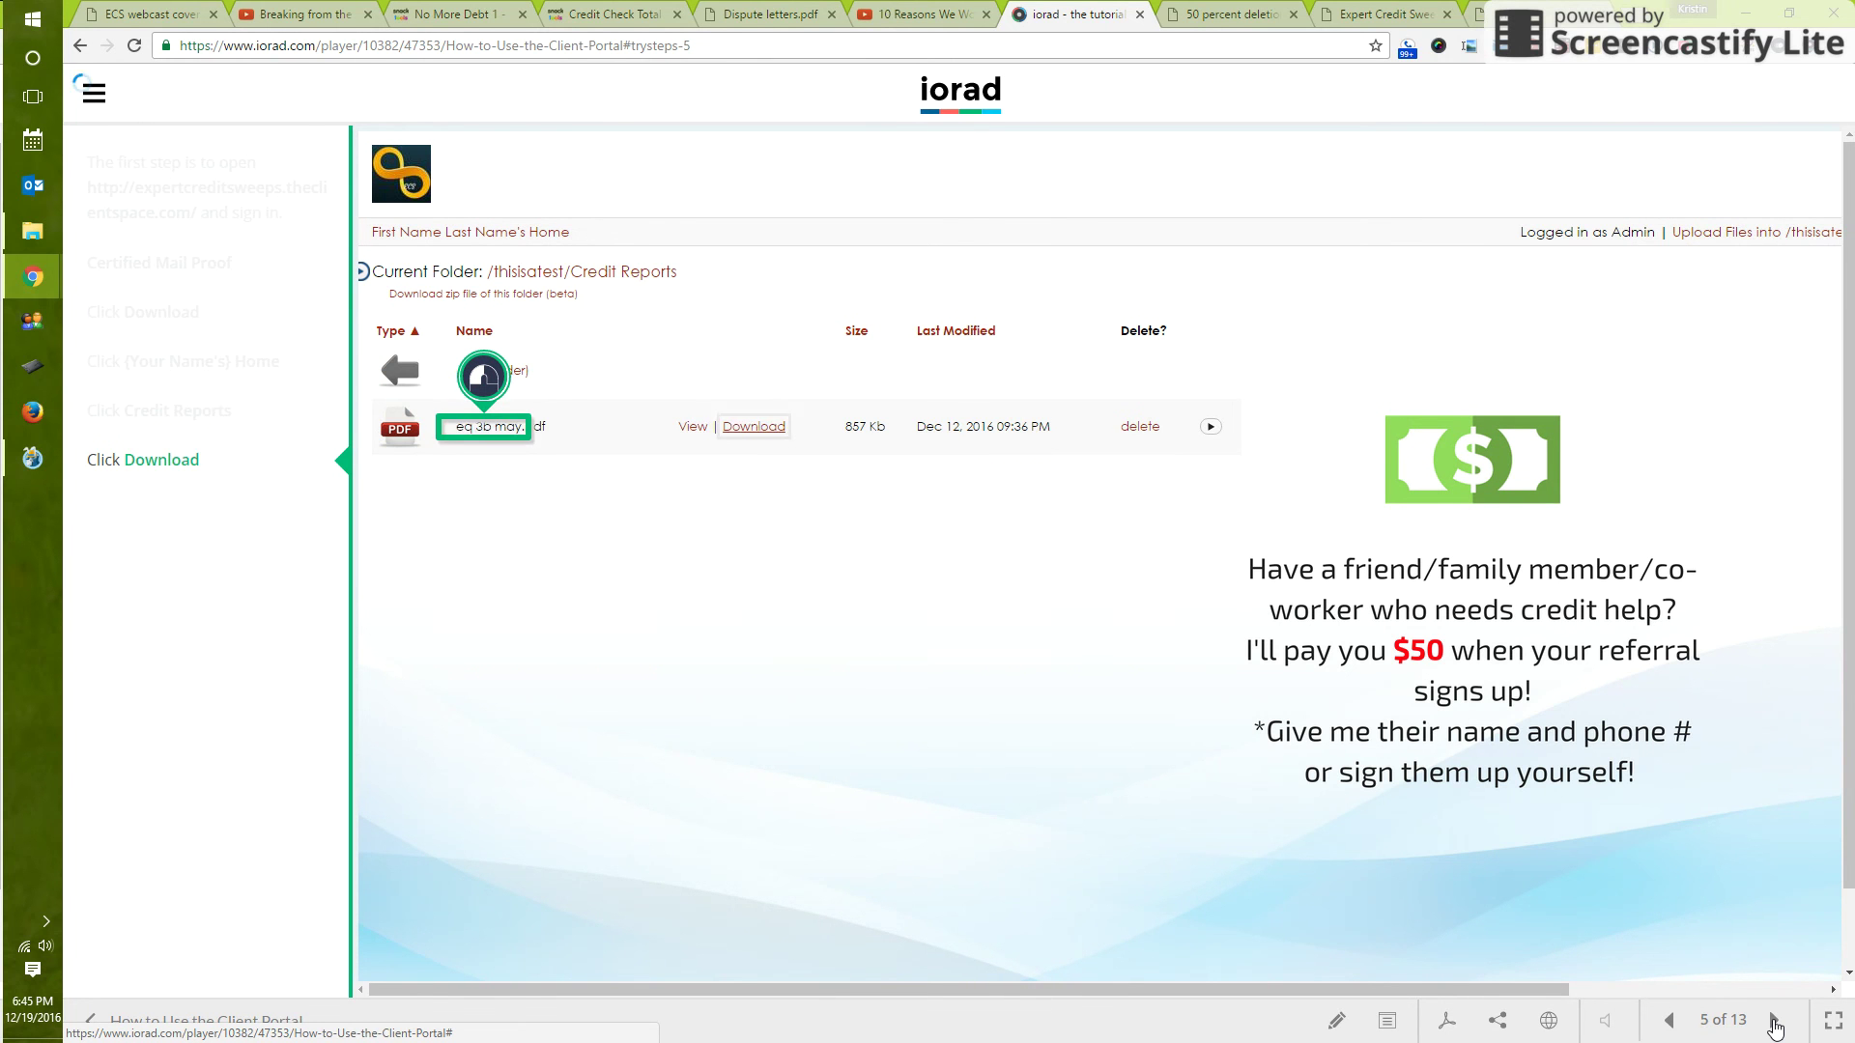
left_click(1774, 1024)
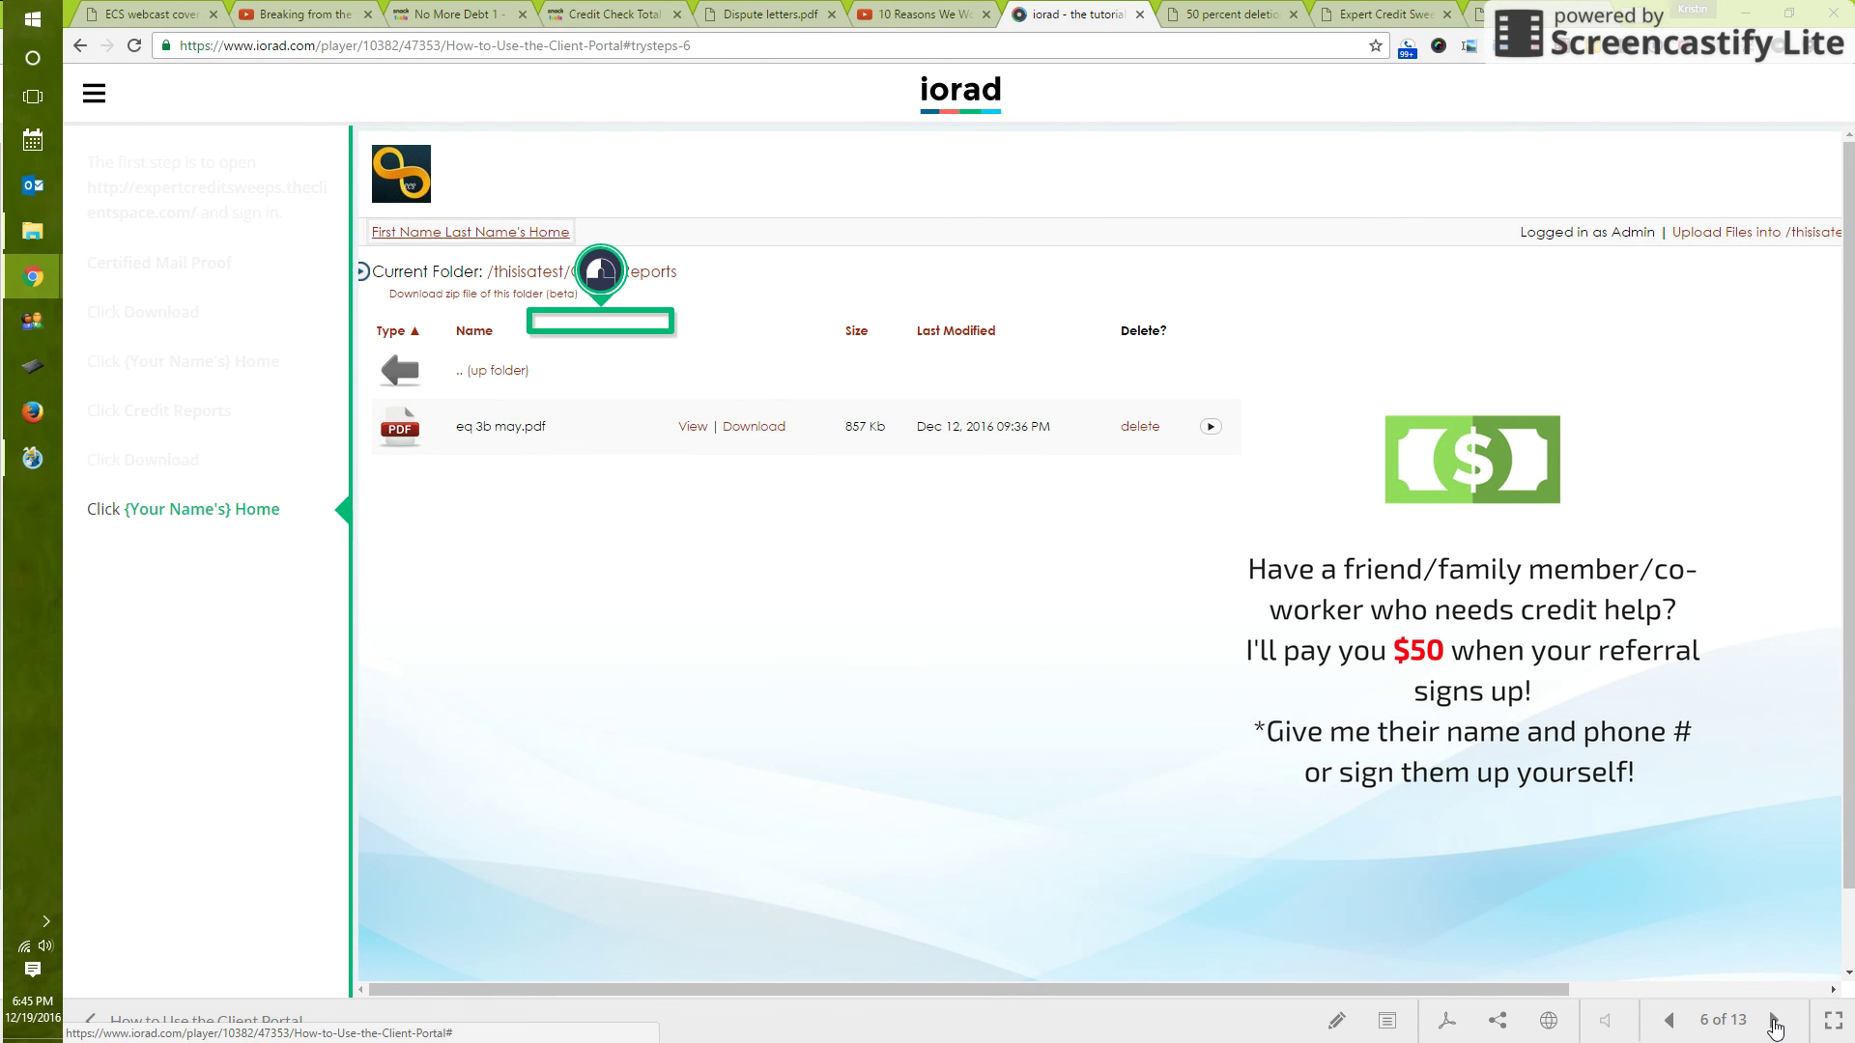
left_click(1775, 1024)
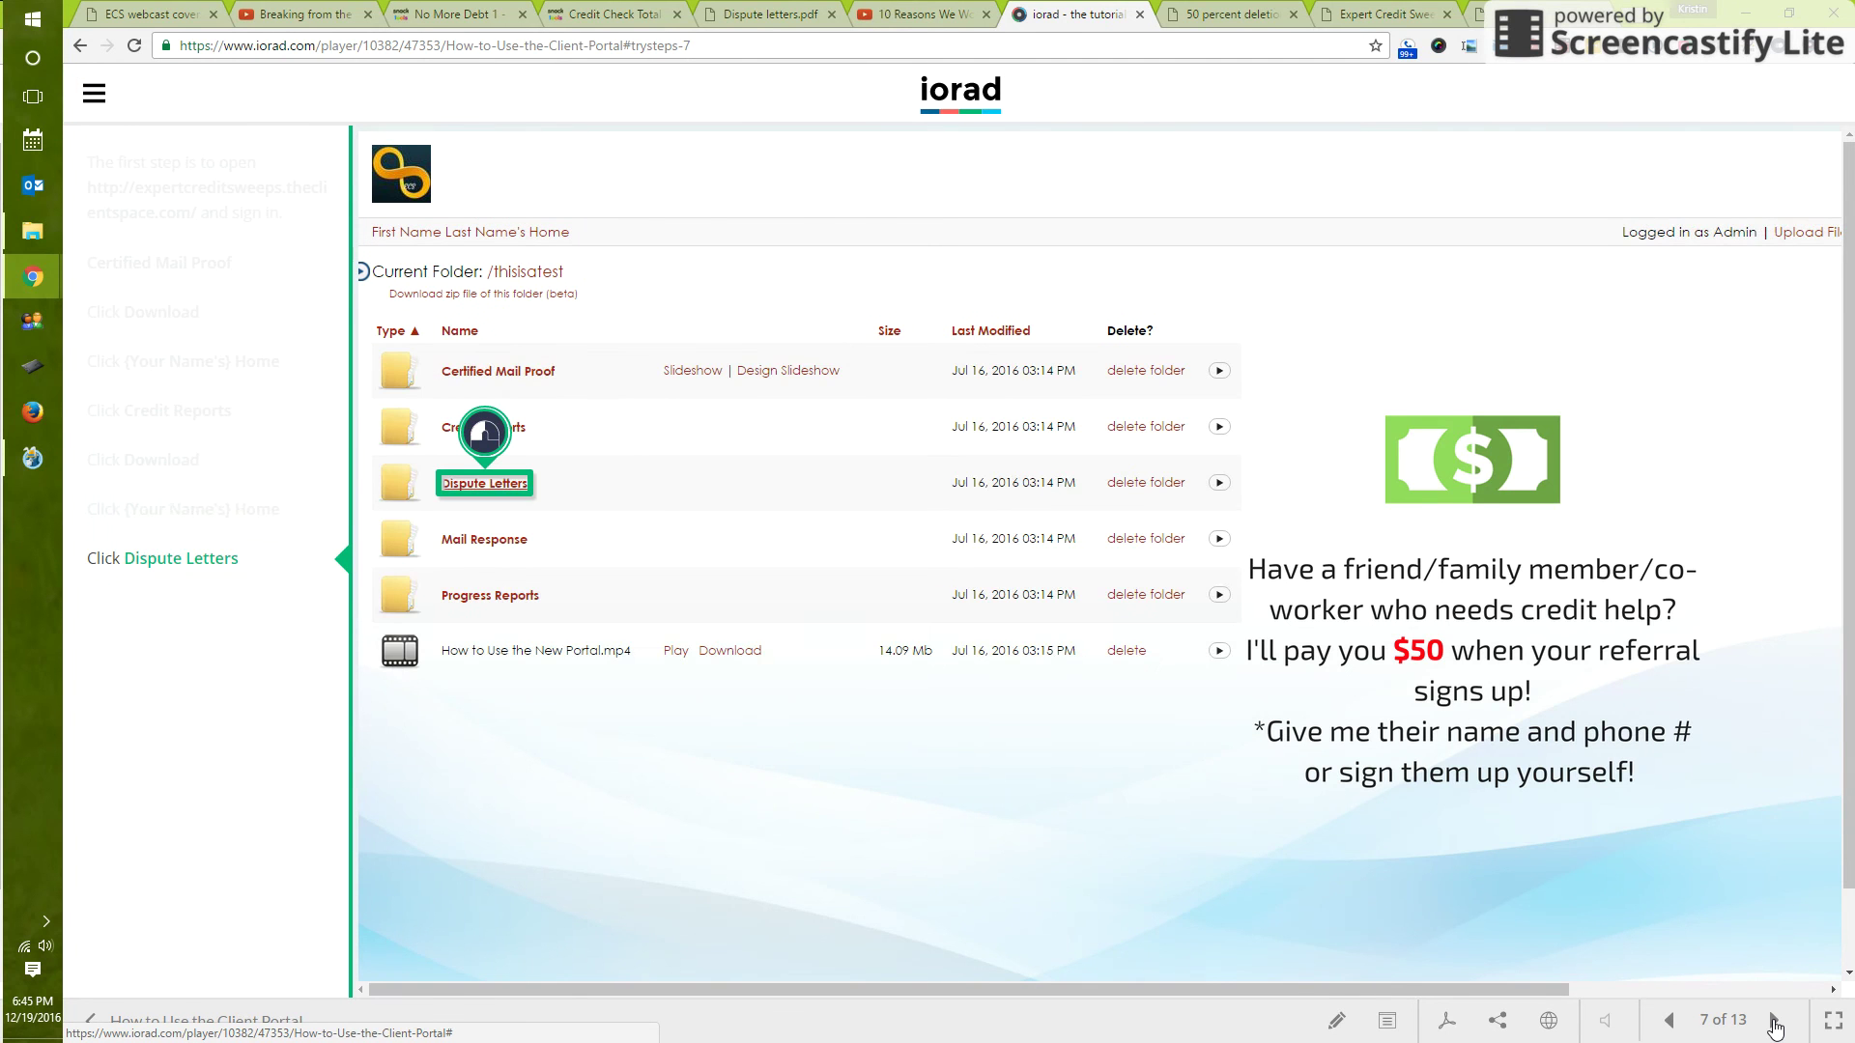
Advance the tutorial from step 8 to step 13, 'That's it. You're done.'.
left_click(1775, 1024)
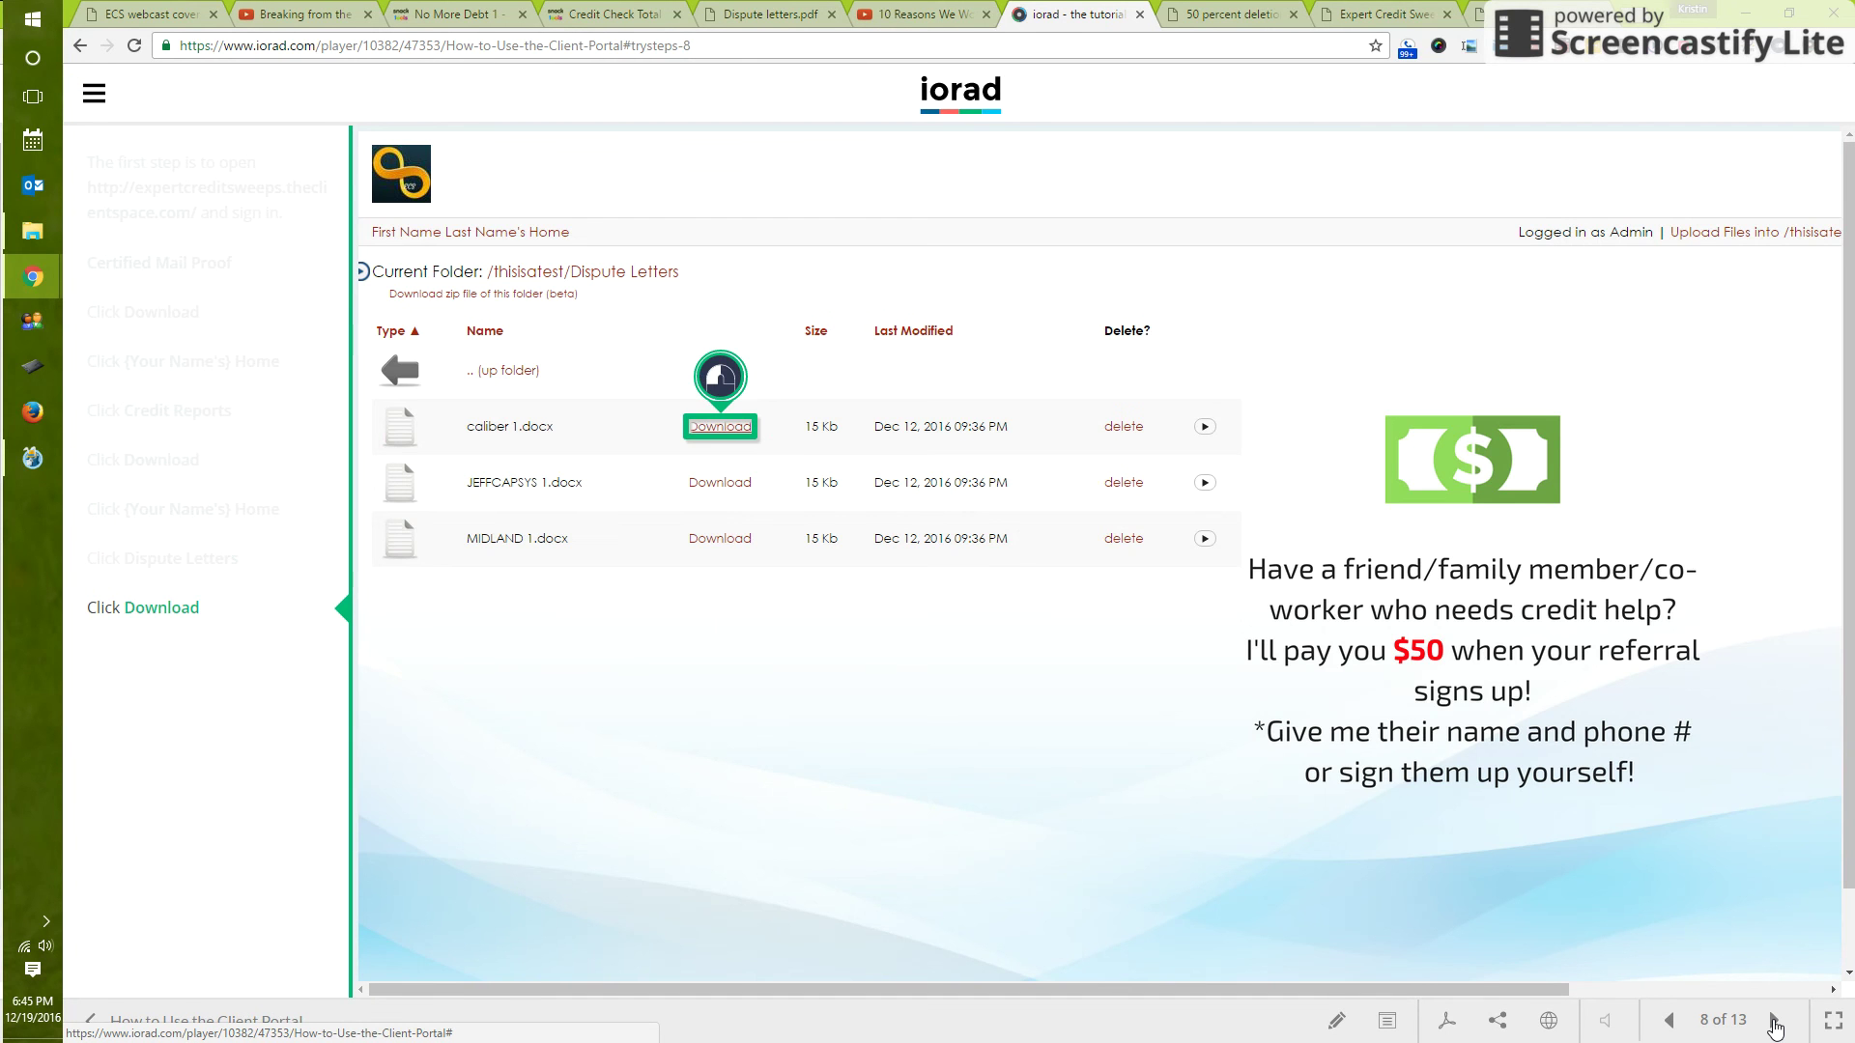
left_click(1774, 1024)
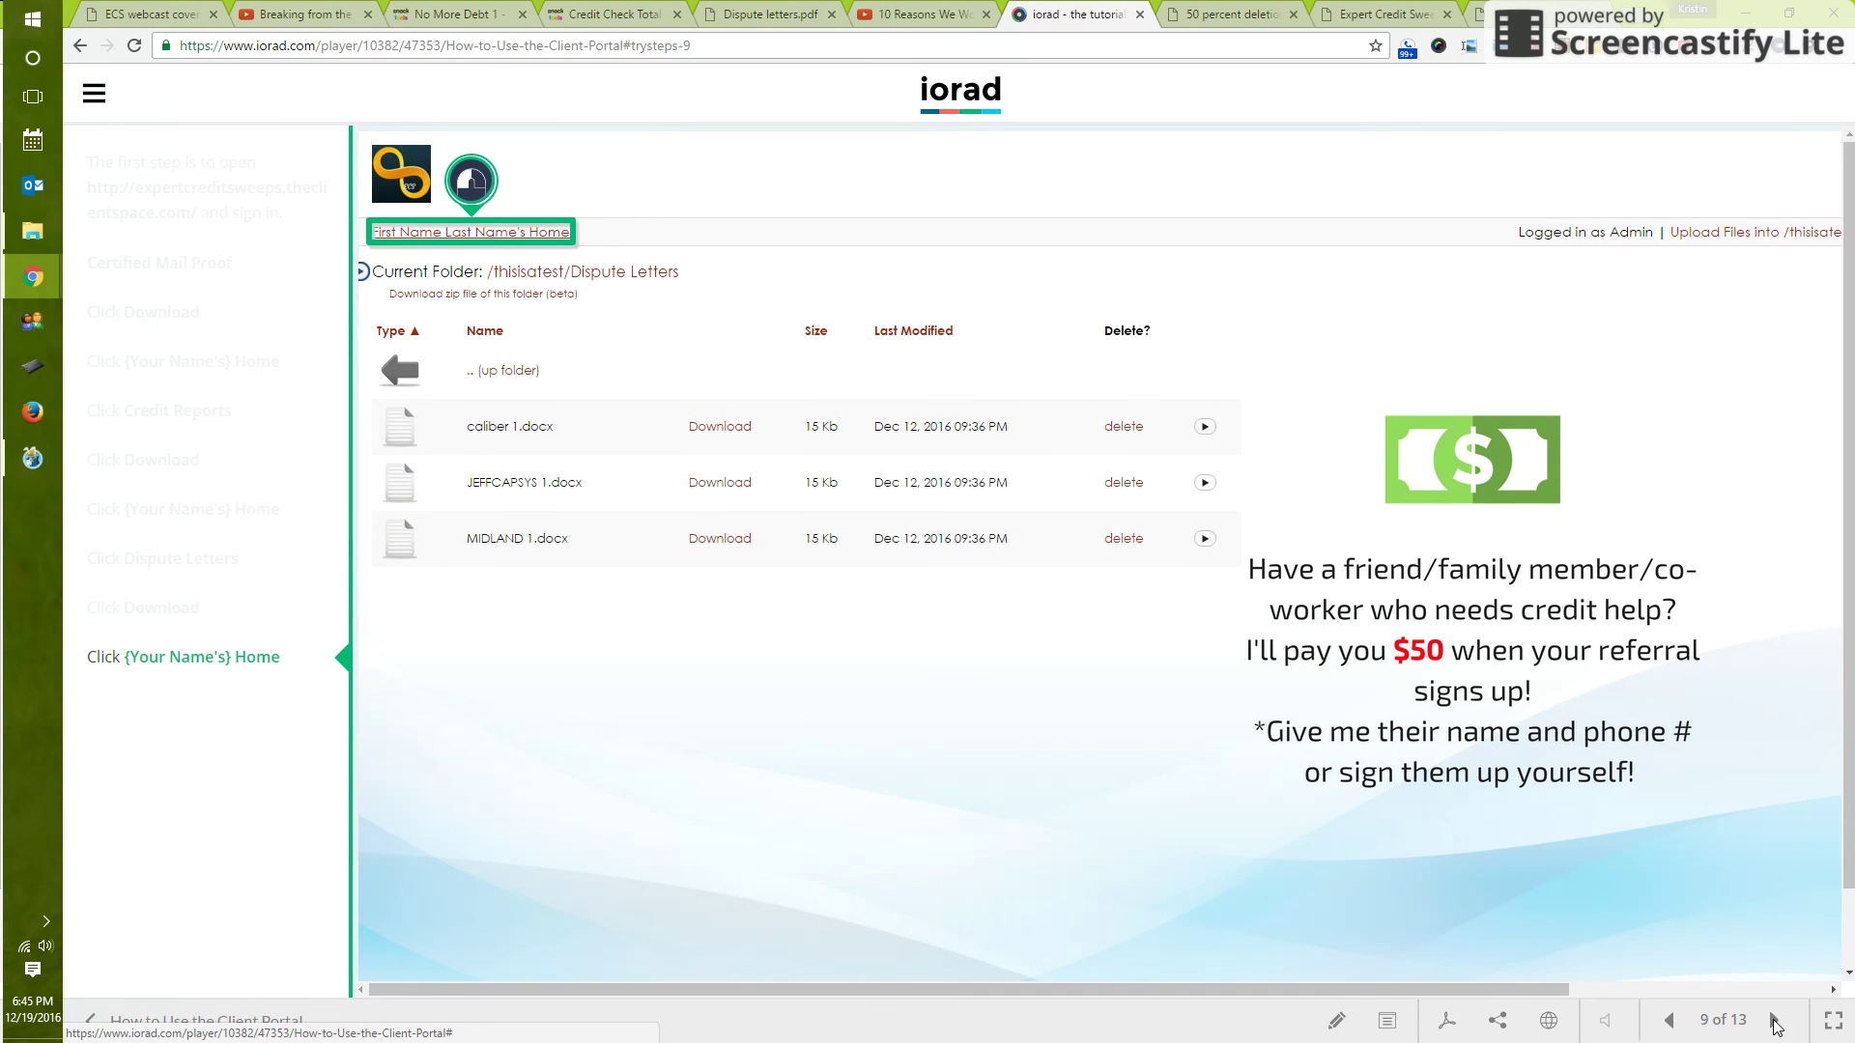
left_click(1775, 1024)
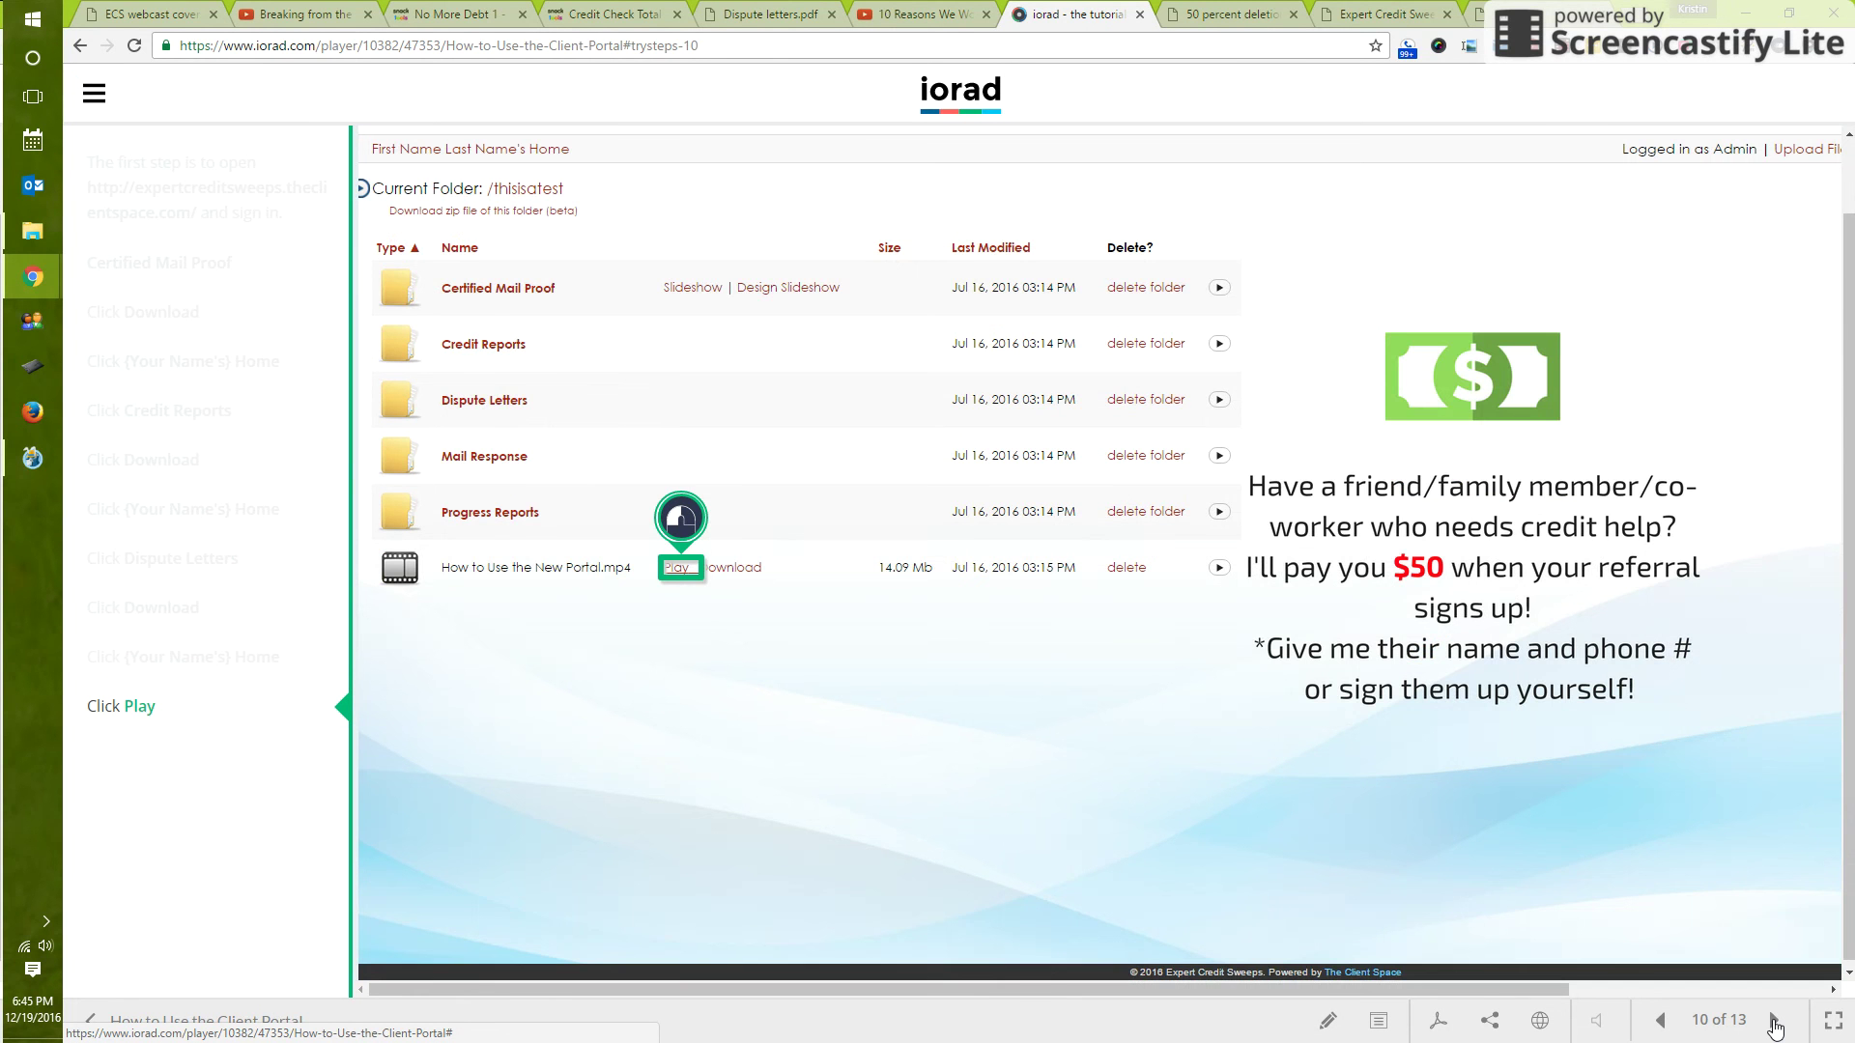
left_click(1774, 1023)
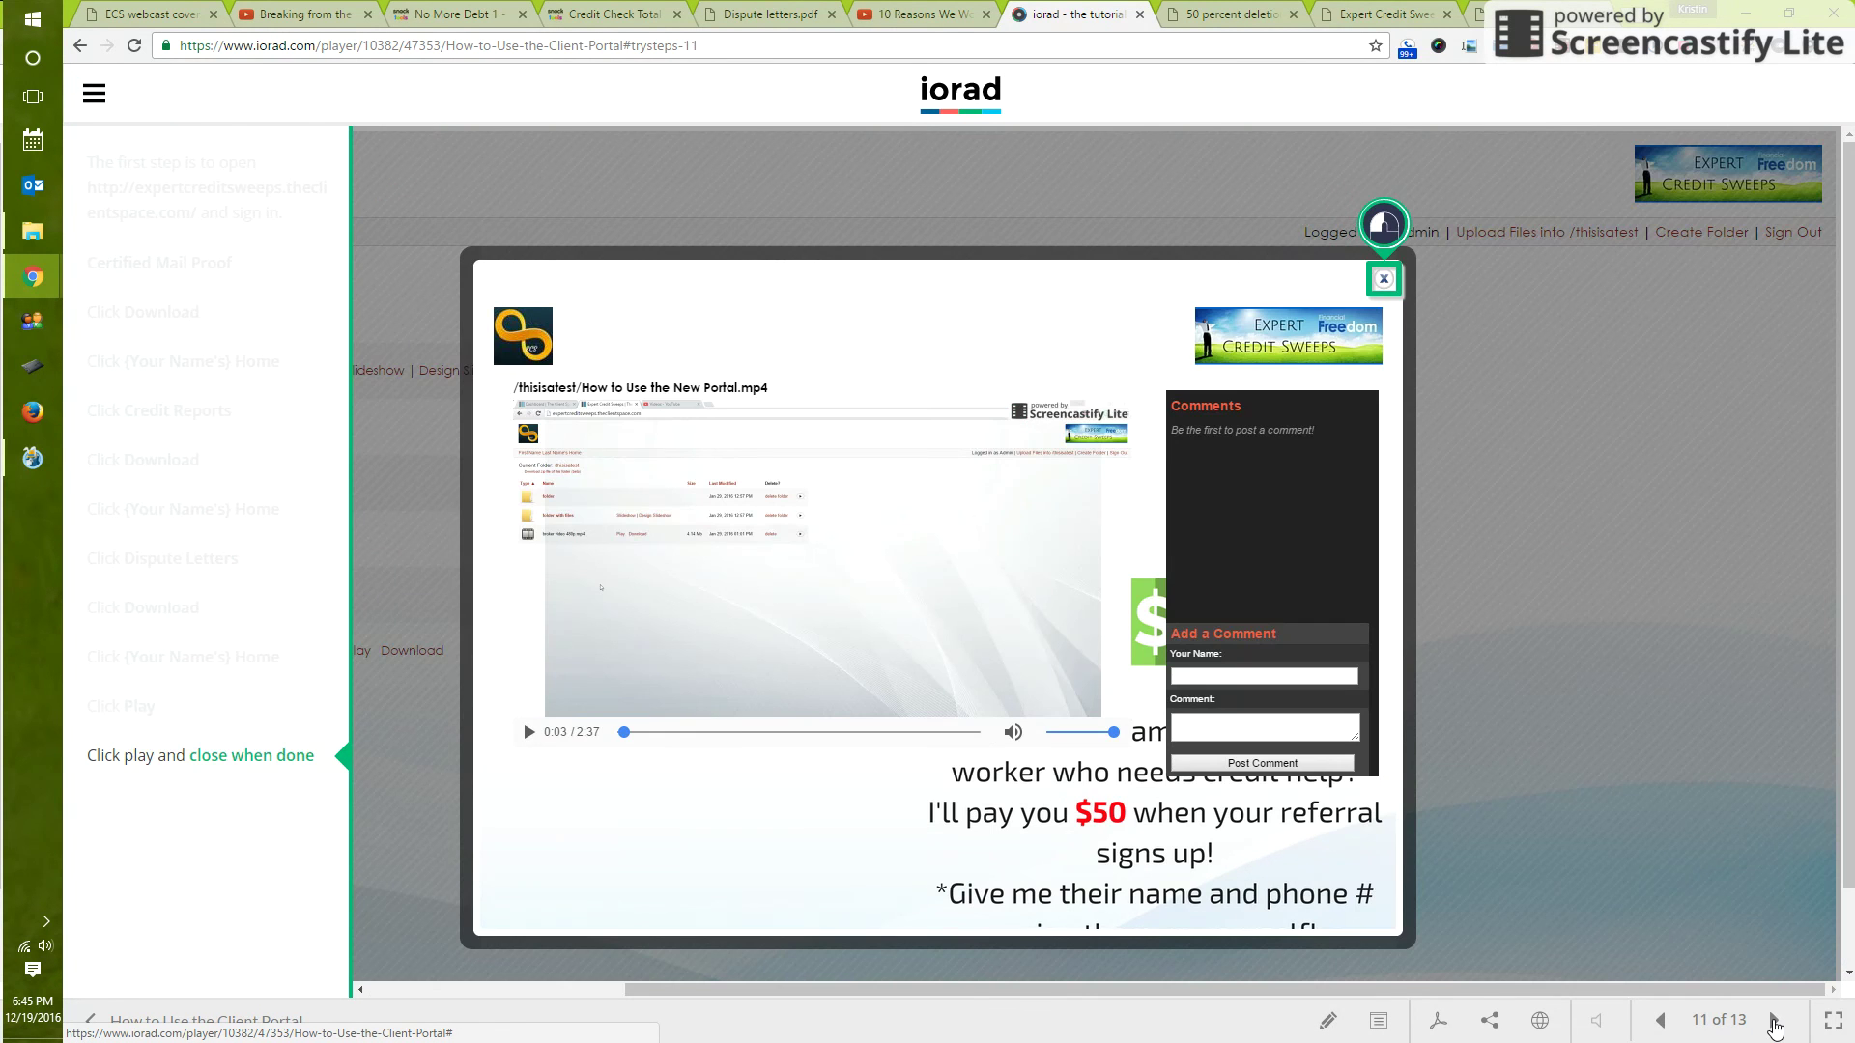
left_click(1775, 1023)
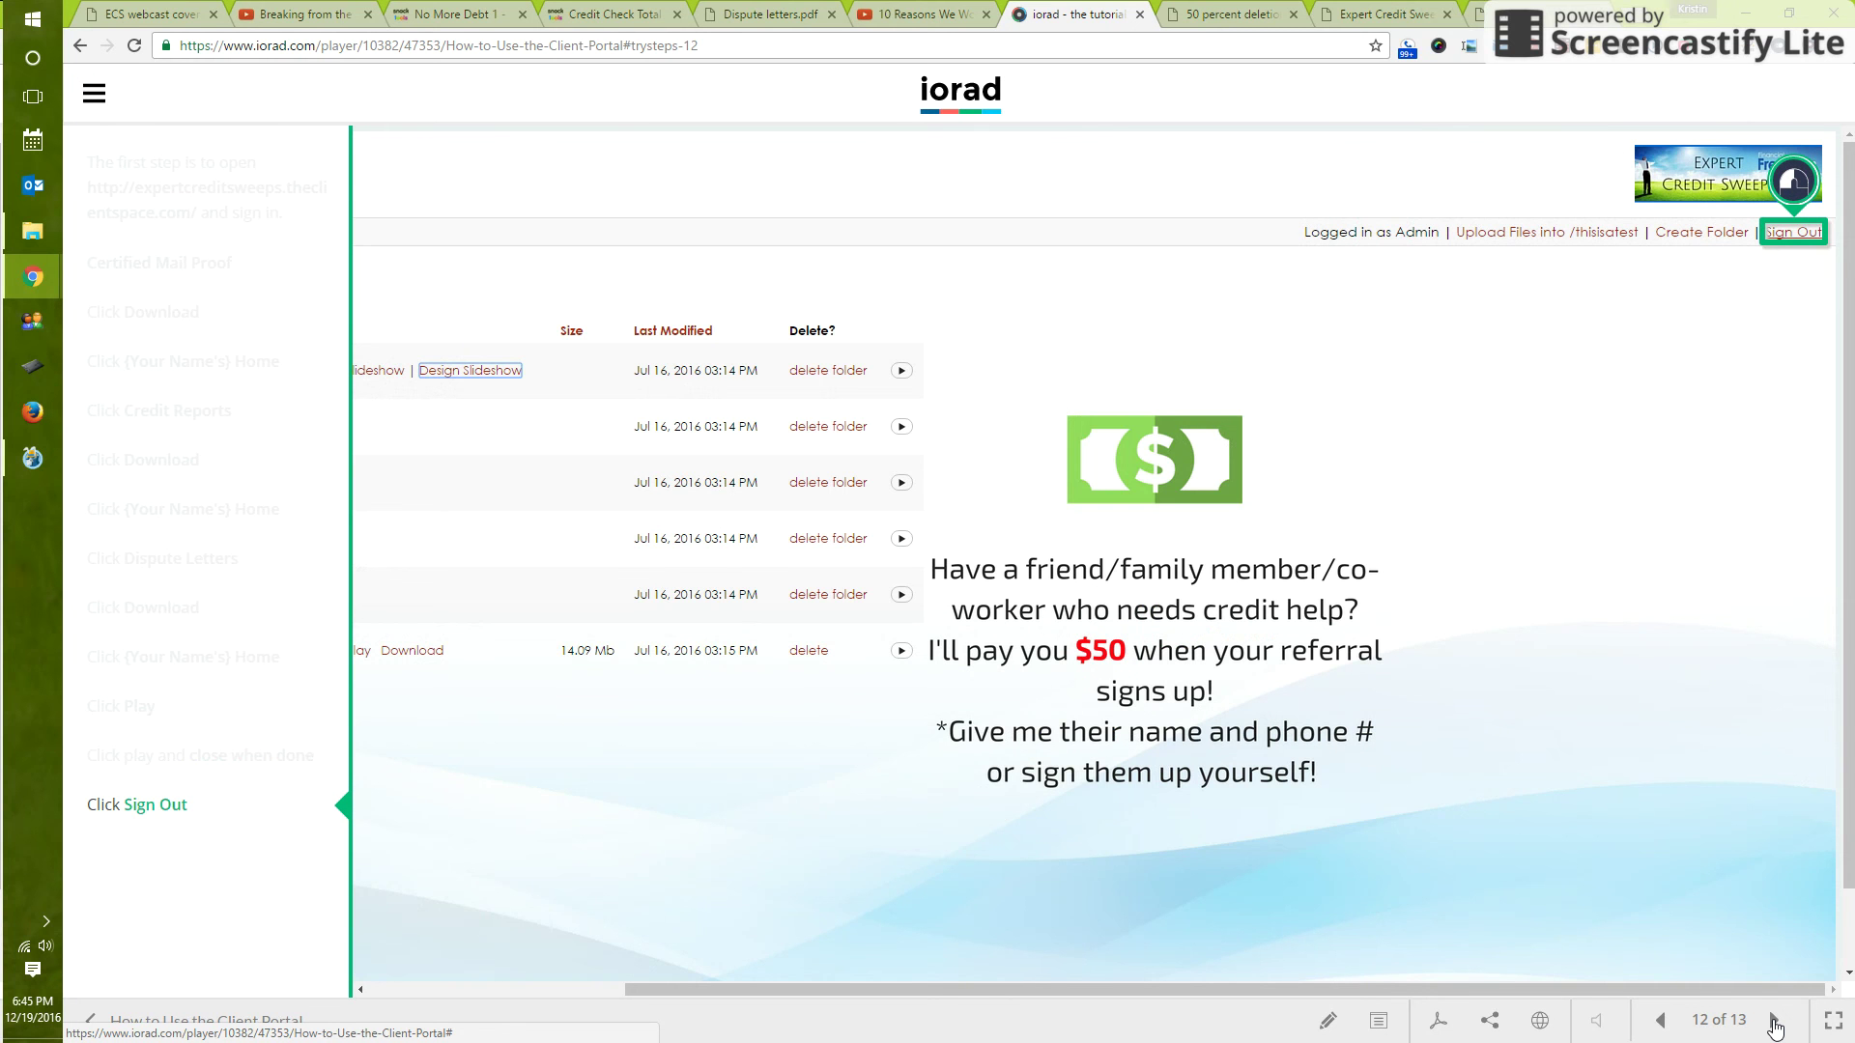
left_click(1774, 1023)
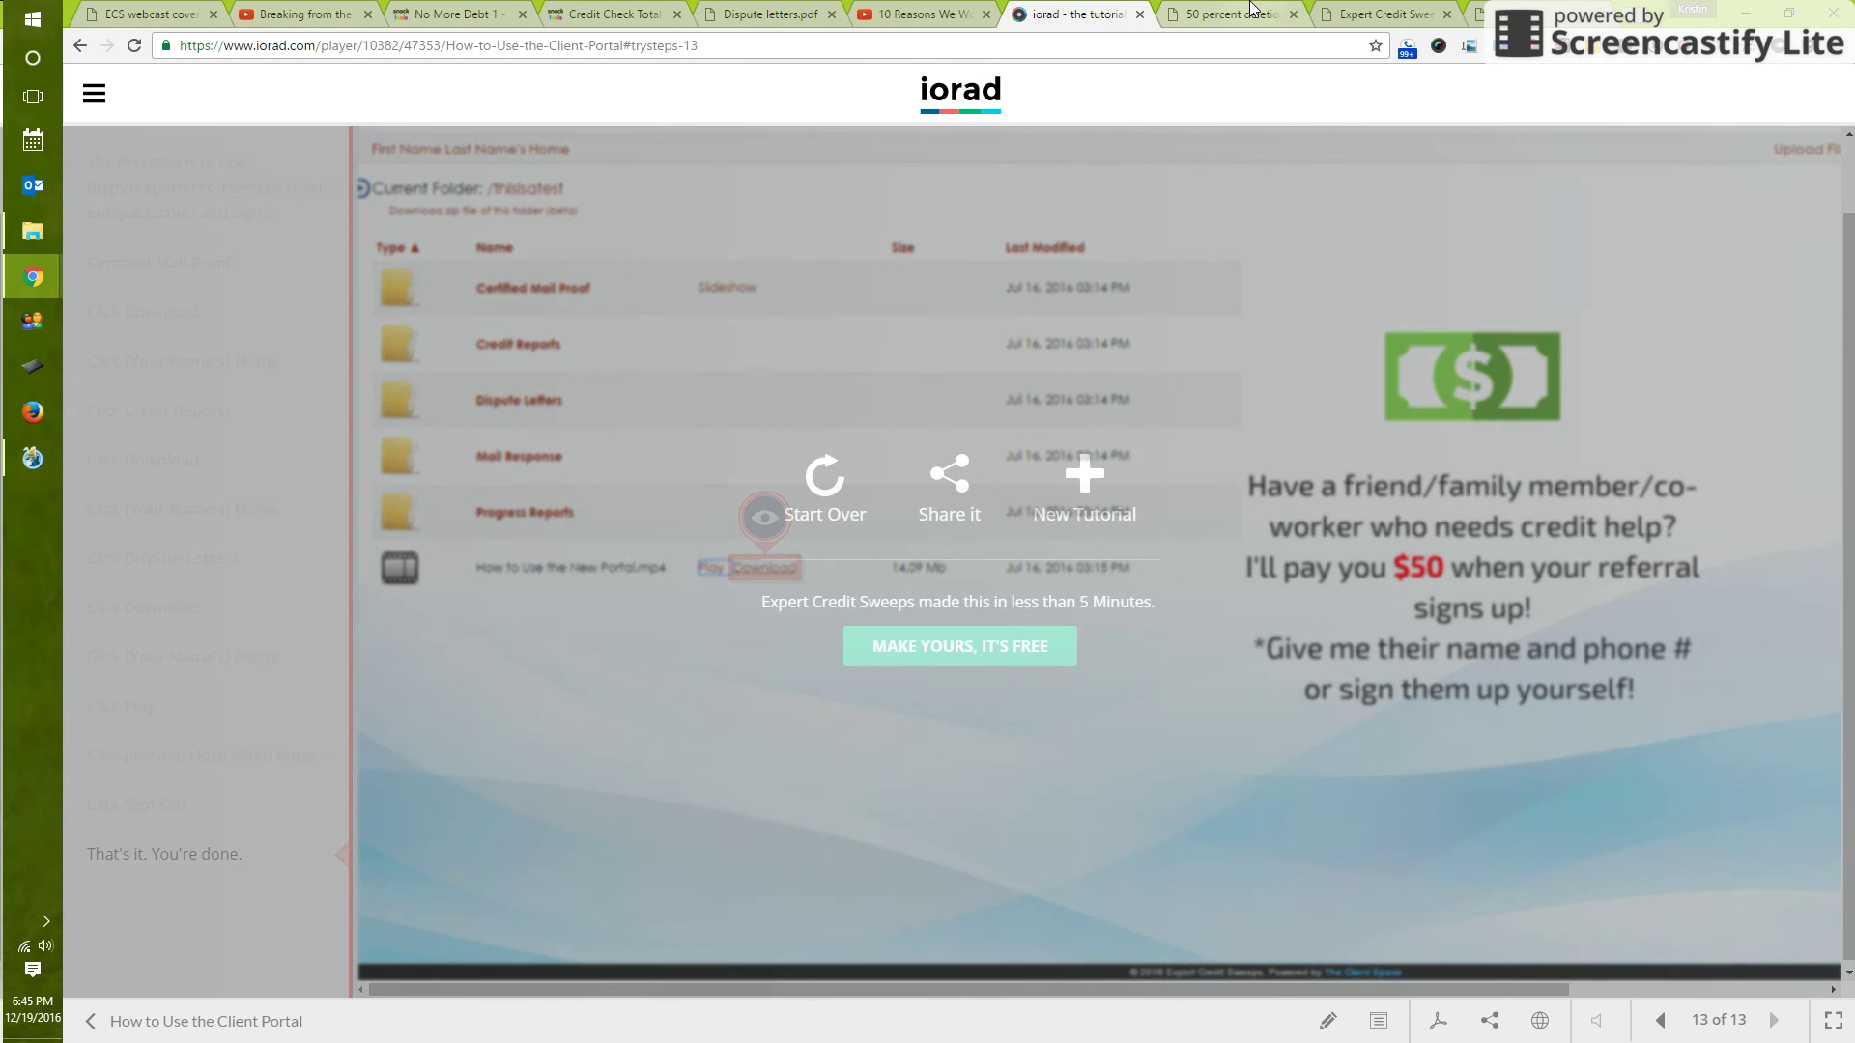
Show the '50 percent deletion in 1st round' progress report.
left_click(1232, 13)
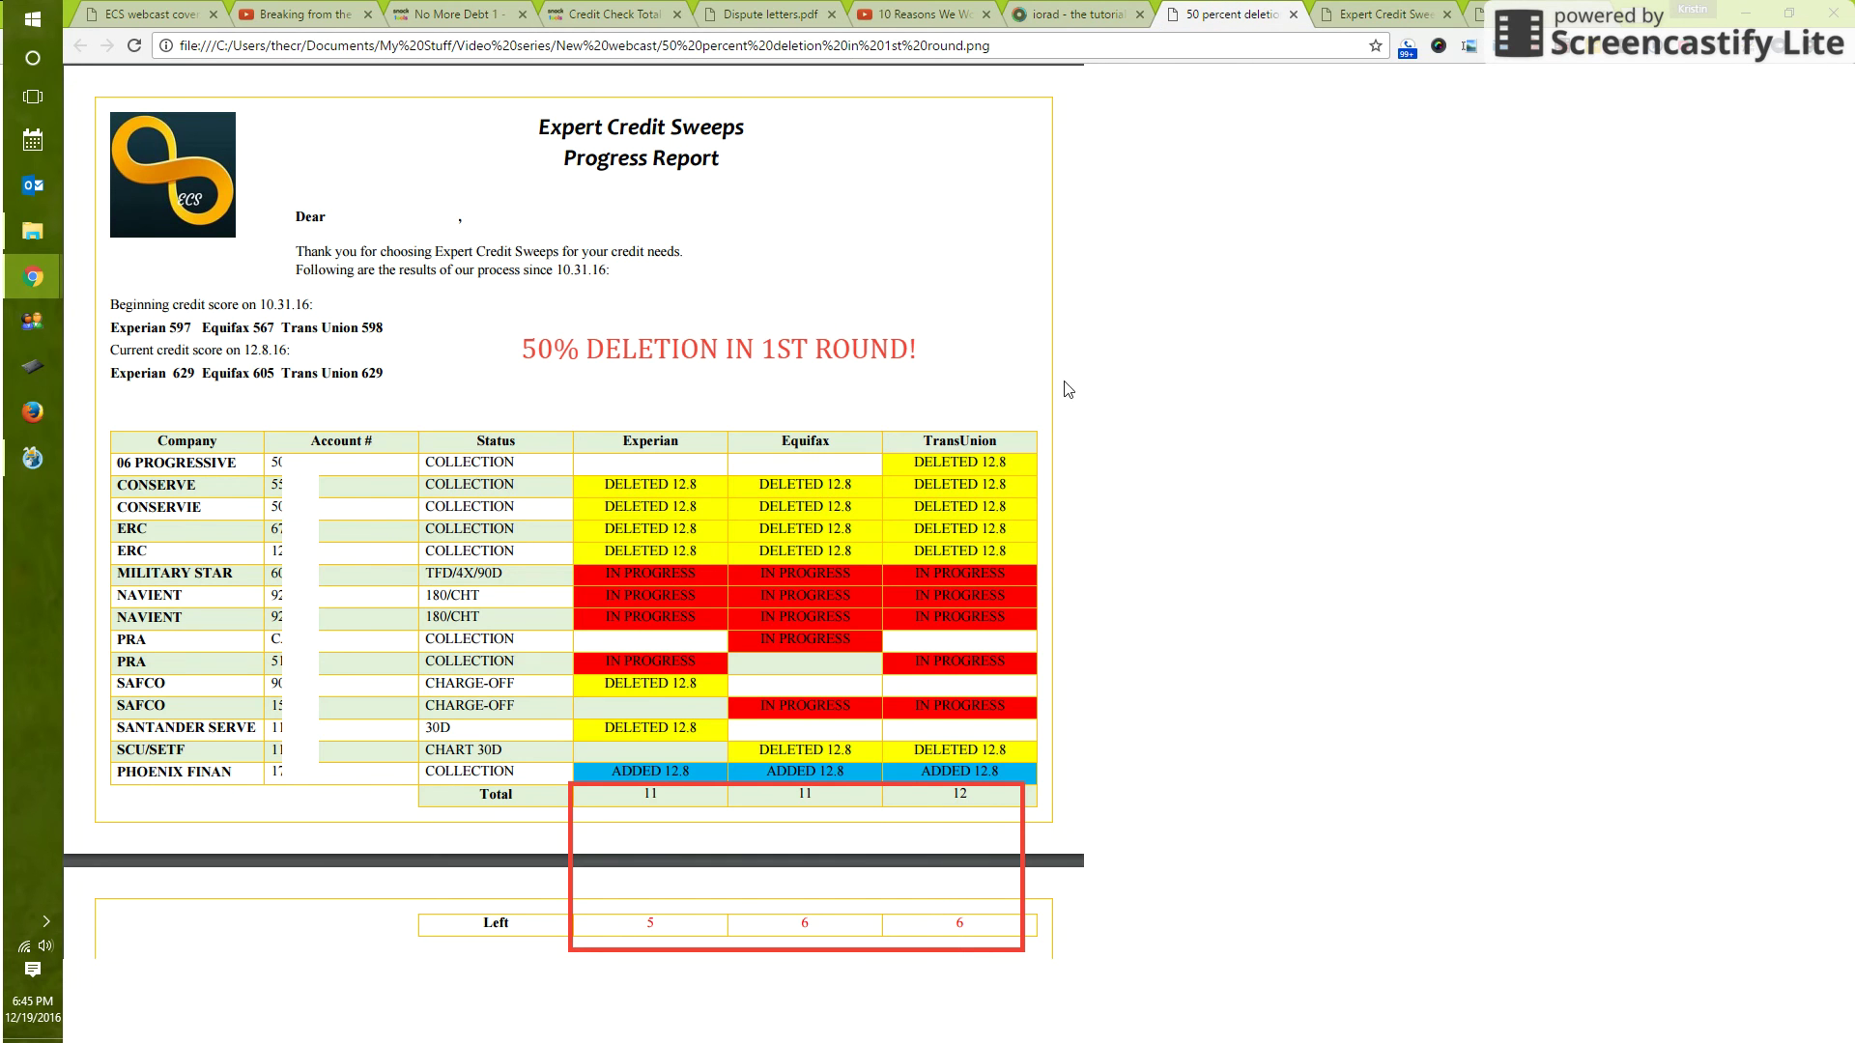